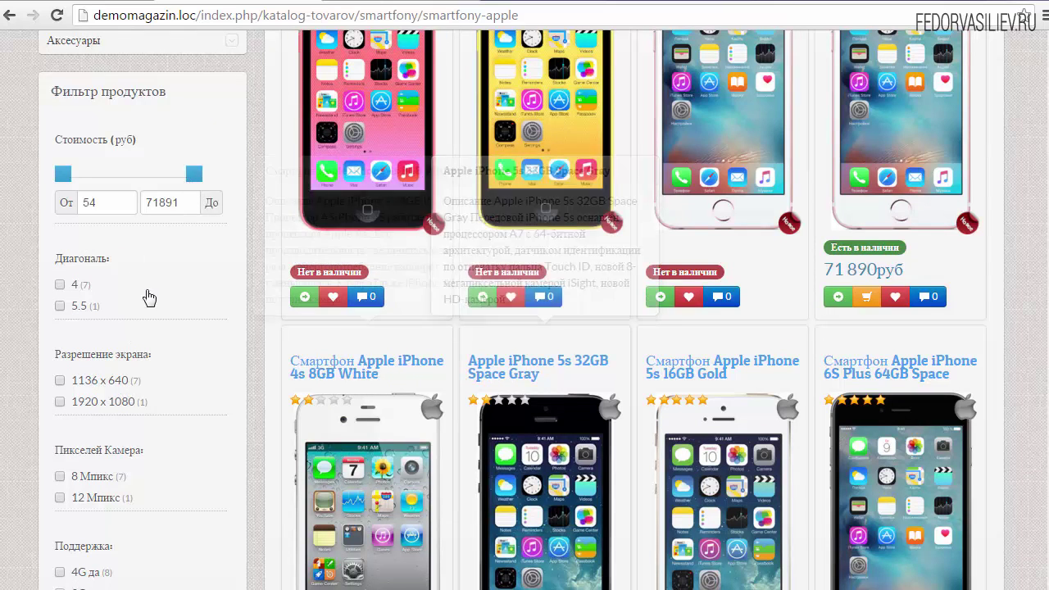
# - Examine the product filter options offered for Apple smartphones in the demo store
pyautogui.moveTo(192, 175)
pyautogui.mouseDown()
pyautogui.moveTo(169, 184)
pyautogui.moveTo(194, 176)
pyautogui.mouseUp()
pyautogui.scroll(-2, 98, 286)
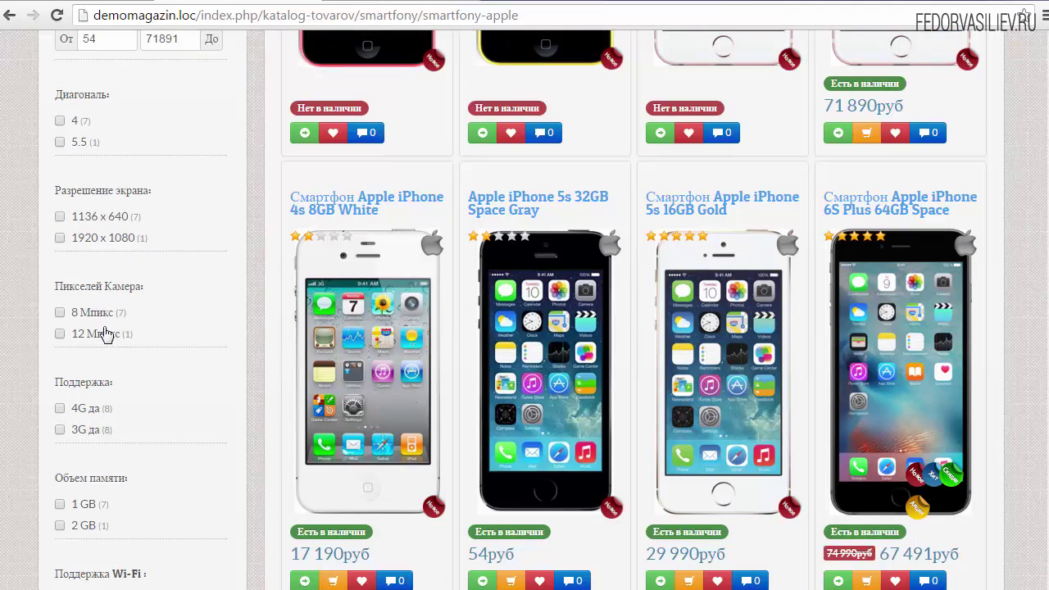
pyautogui.scroll(-1, 69, 416)
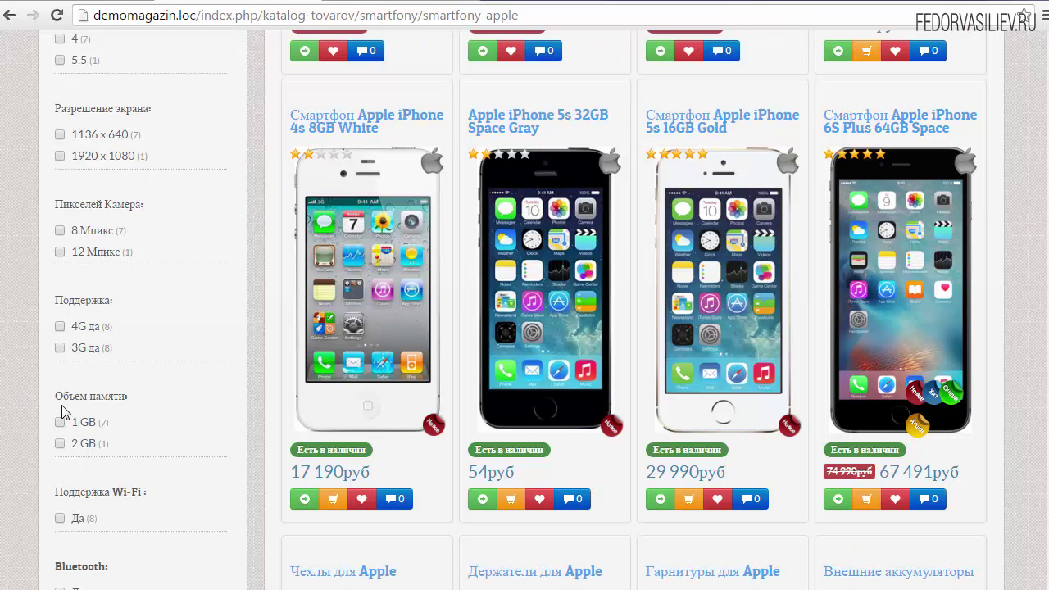
pyautogui.scroll(-2, 151, 366)
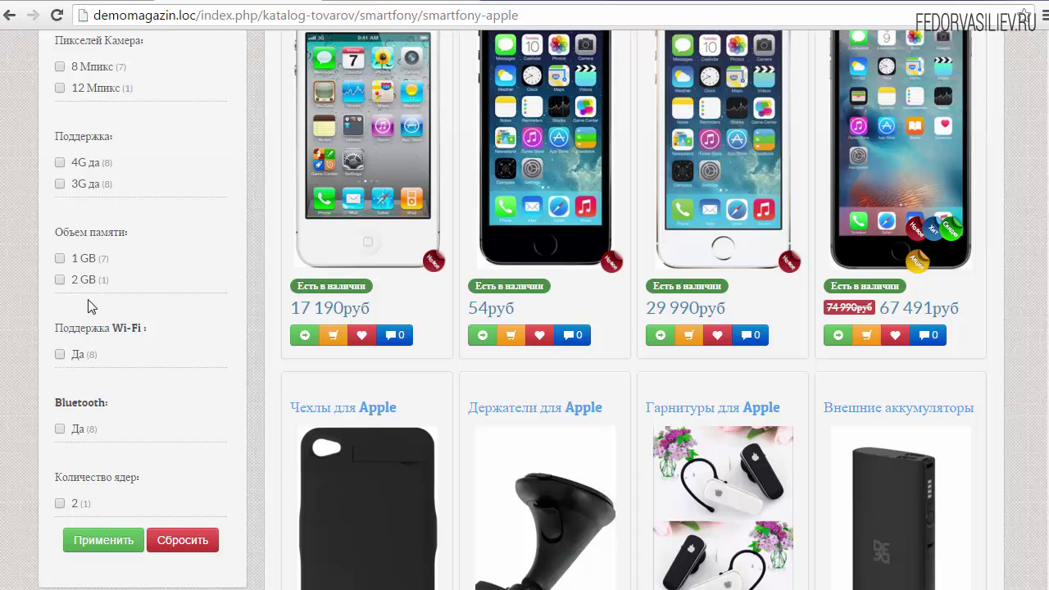
pyautogui.scroll(2, 89, 302)
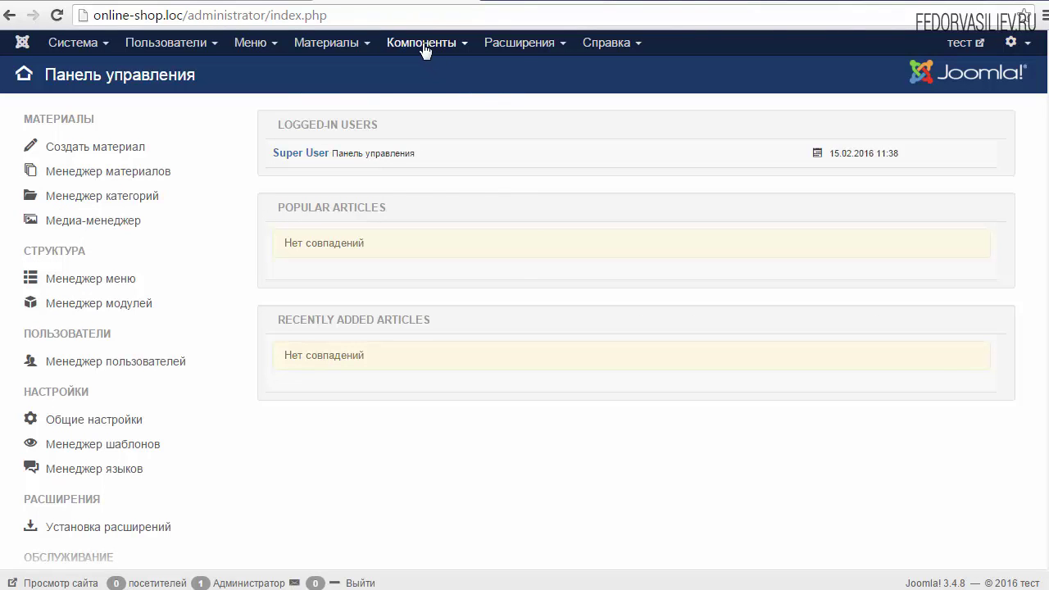
# - Switch to the Joomla administrator, open the JoomlaKassa attributes list and start a new attribute
pyautogui.click(424, 47)
pyautogui.click(429, 72)
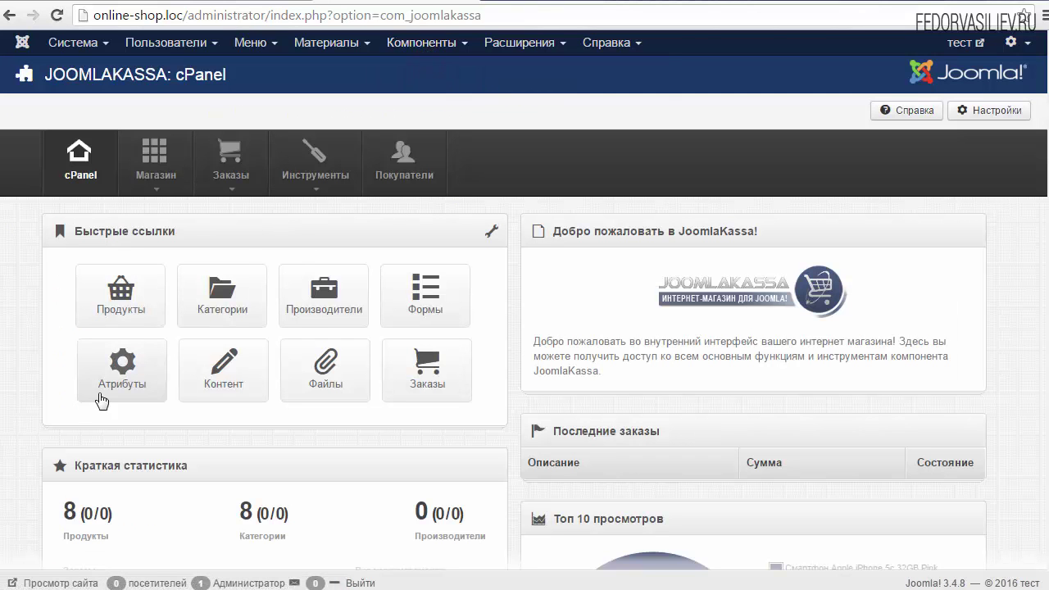
pyautogui.click(119, 377)
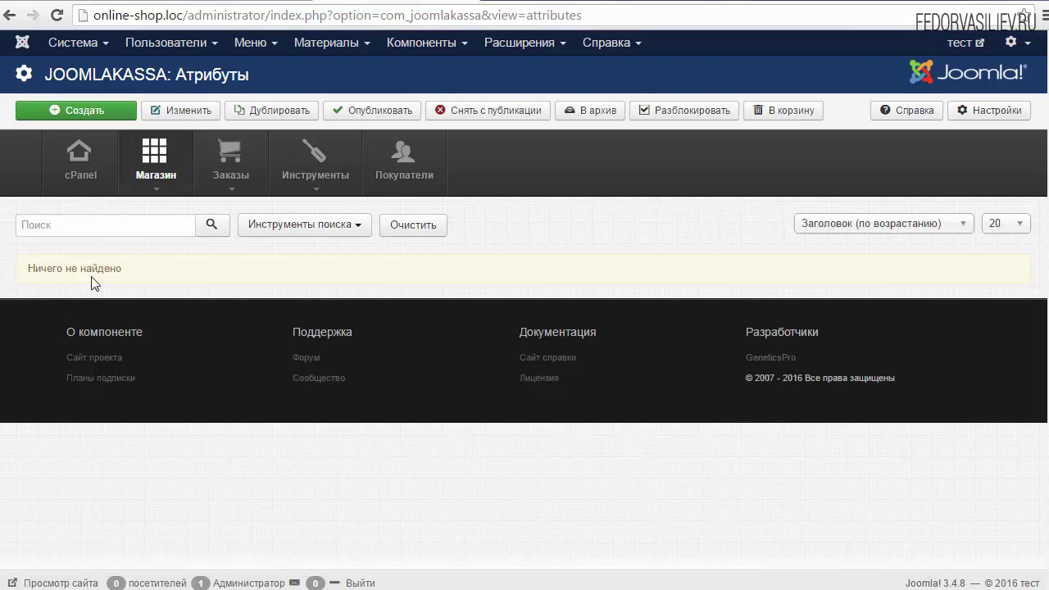
pyautogui.click(127, 266)
pyautogui.tripleClick(137, 268)
pyautogui.click(135, 265)
pyautogui.click(86, 112)
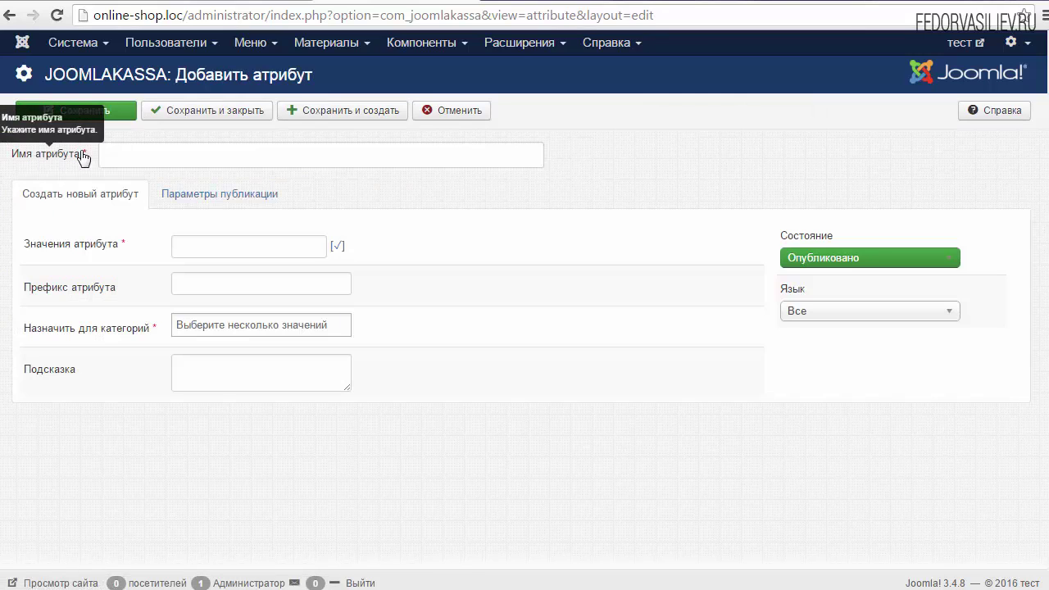
# - Name the new attribute "Разрешение экрана:"
pyautogui.click(133, 157)
pyautogui.rightClick(129, 156)
pyautogui.click(171, 259)
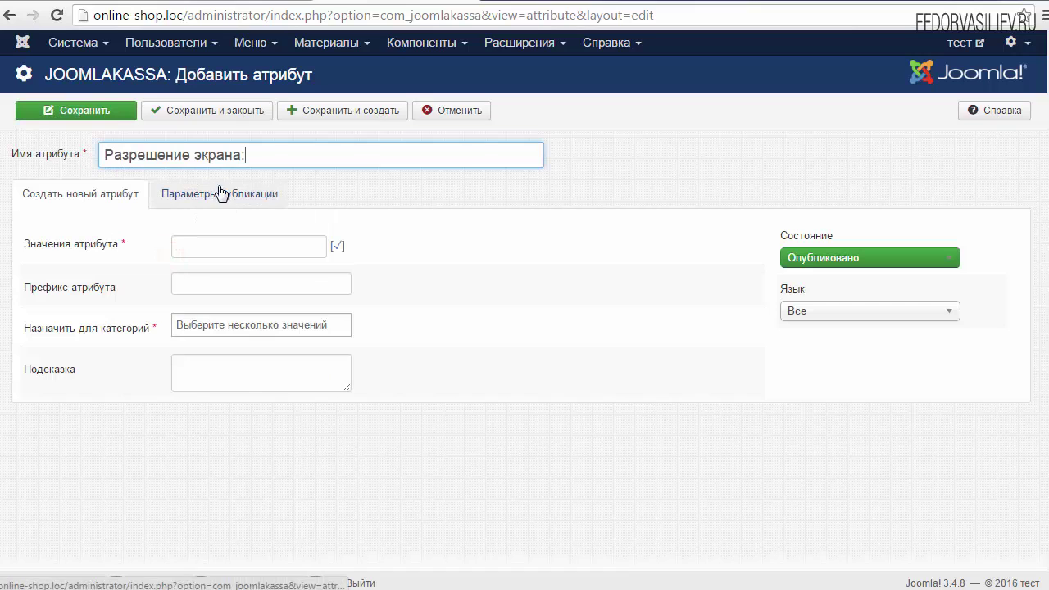
# - Add 1136 x 640 as the first value of the screen resolution attribute
pyautogui.click(178, 247)
pyautogui.rightClick(182, 247)
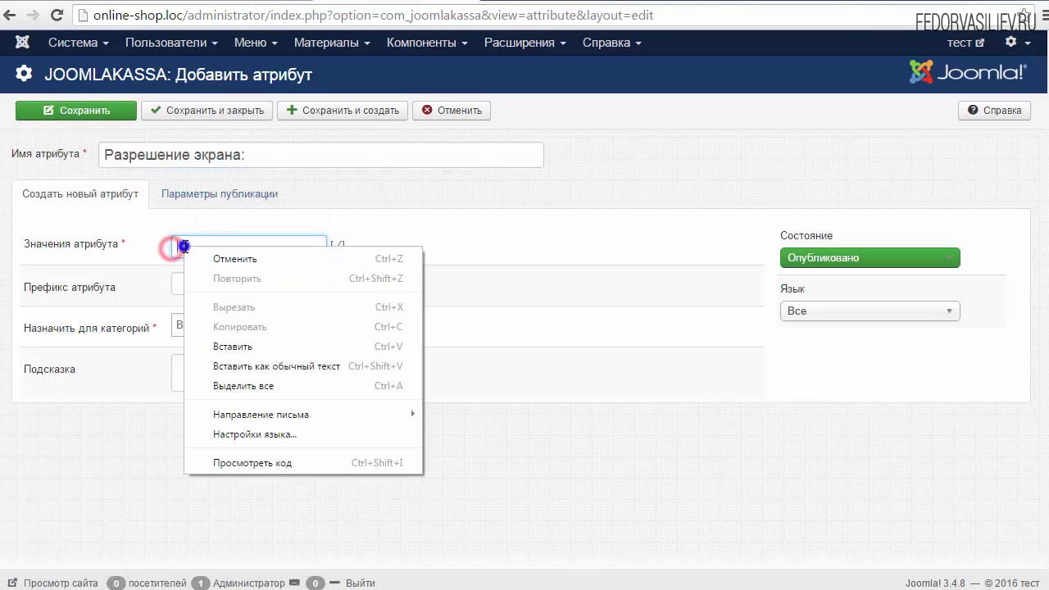
pyautogui.click(236, 347)
pyautogui.moveTo(246, 245); pyautogui.dragTo(159, 243)
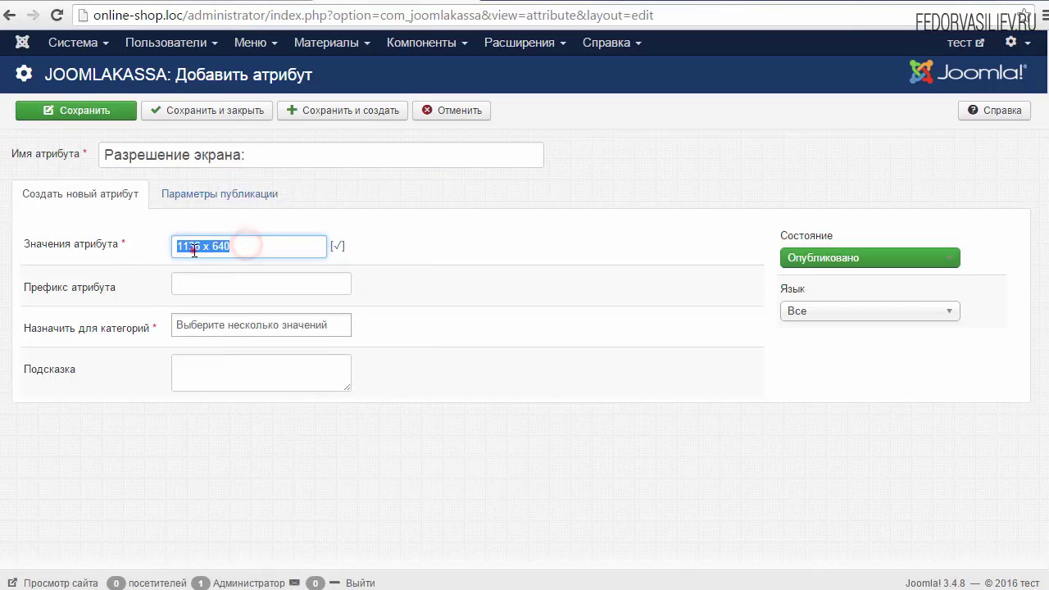
pyautogui.click(194, 250)
pyautogui.click(243, 244)
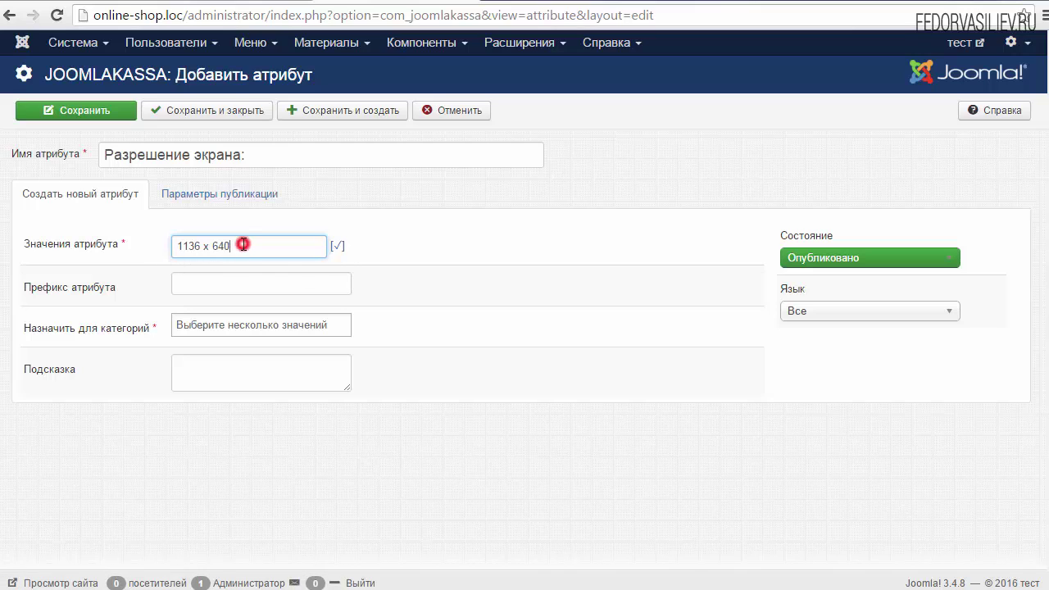
pyautogui.click(336, 248)
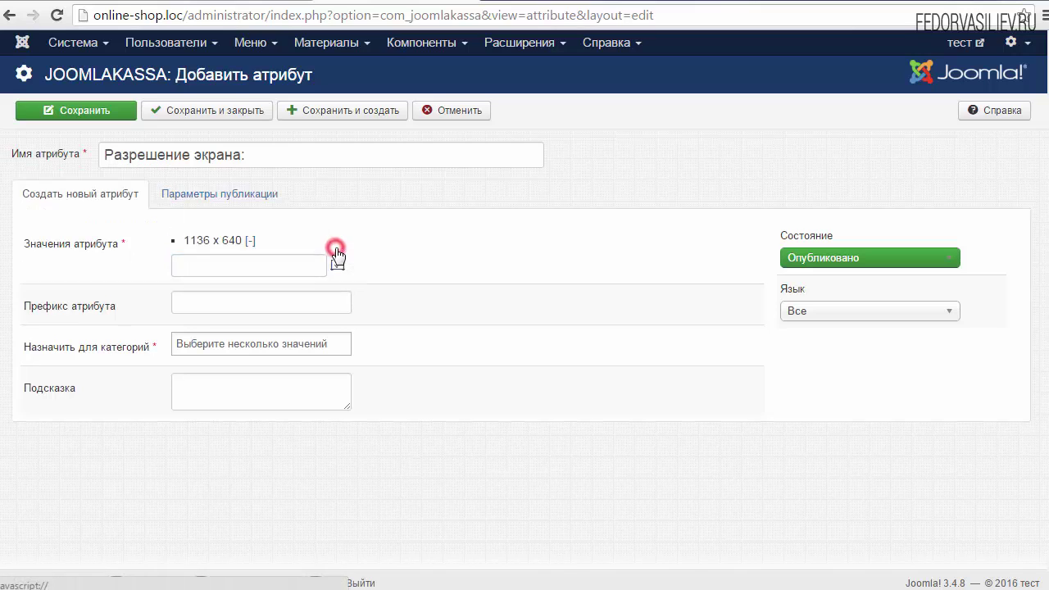
# - Add 2560 x 1440, 640×960 and 1920 x 1080 as further values of the screen resolution attribute
pyautogui.tripleClick(267, 239)
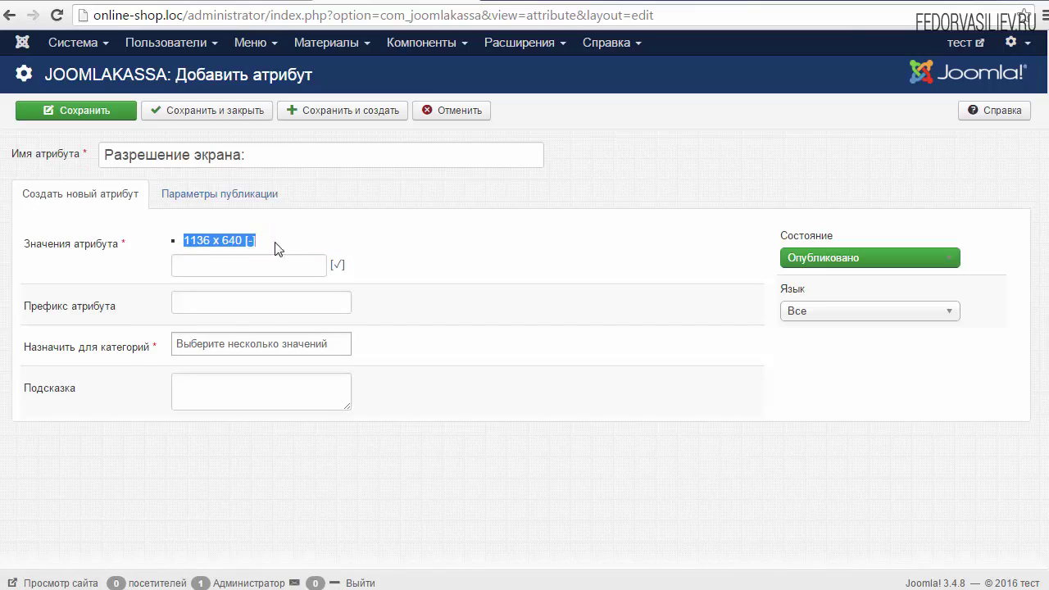
pyautogui.click(293, 240)
pyautogui.rightClick(195, 272)
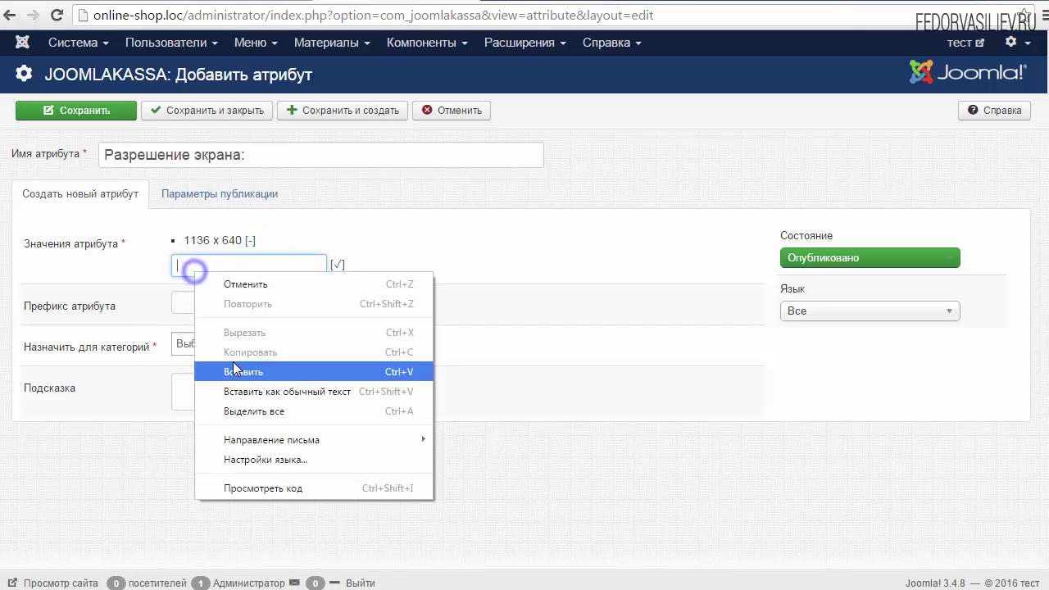
pyautogui.click(243, 368)
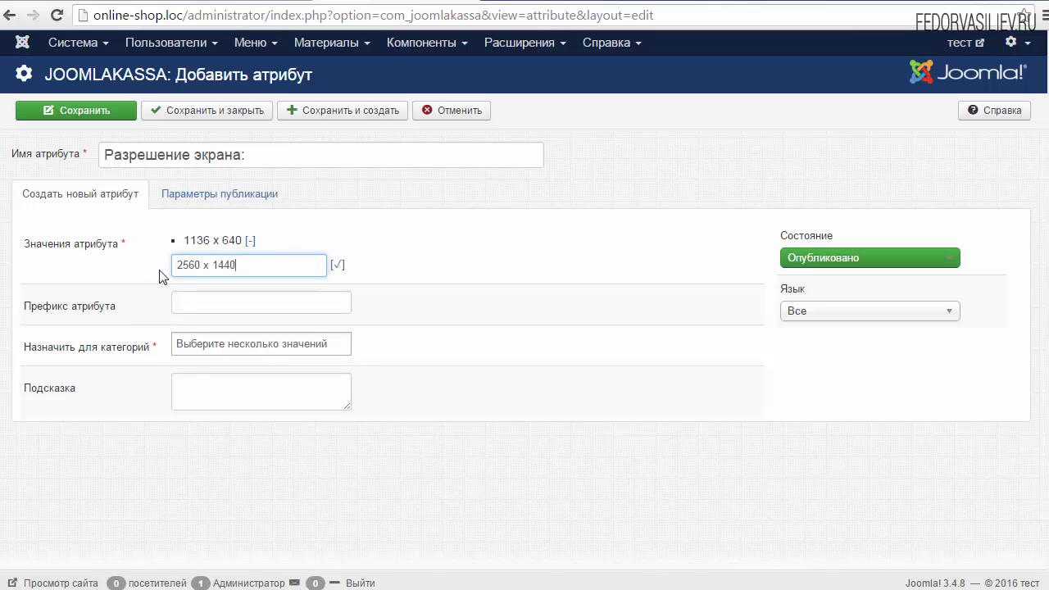
pyautogui.click(336, 266)
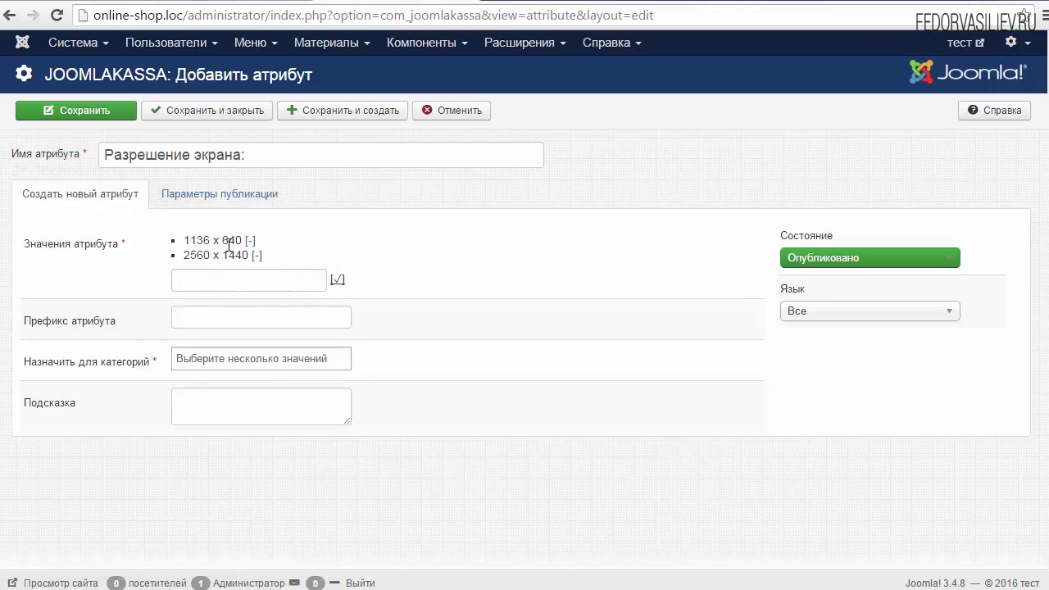
pyautogui.click(193, 282)
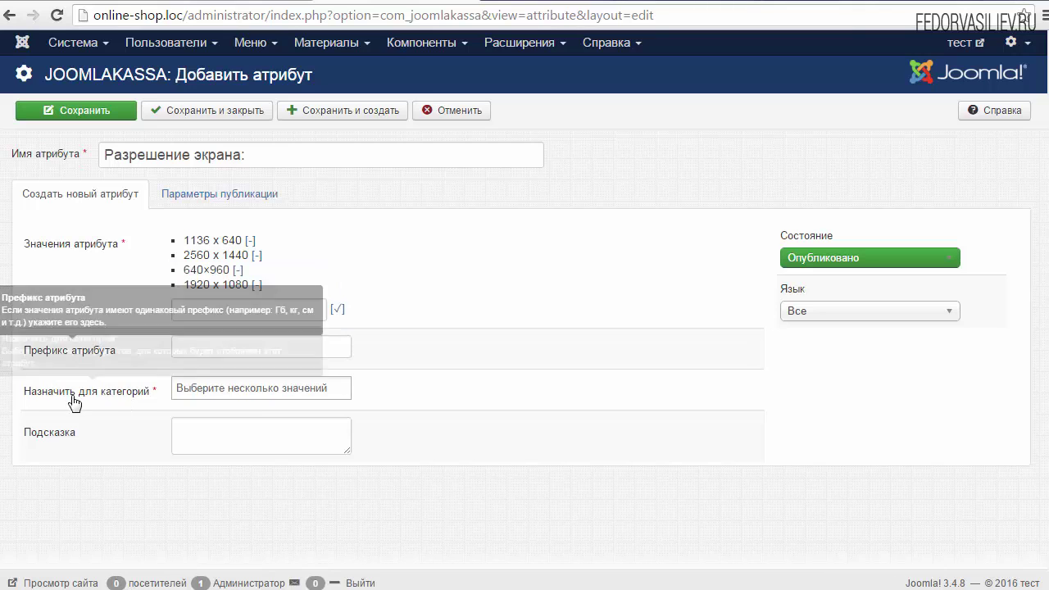
# - Assign the attribute to the categories Смартфоны Apple, Смартфоны Samsung and Смартфоны Sony
pyautogui.click(218, 347)
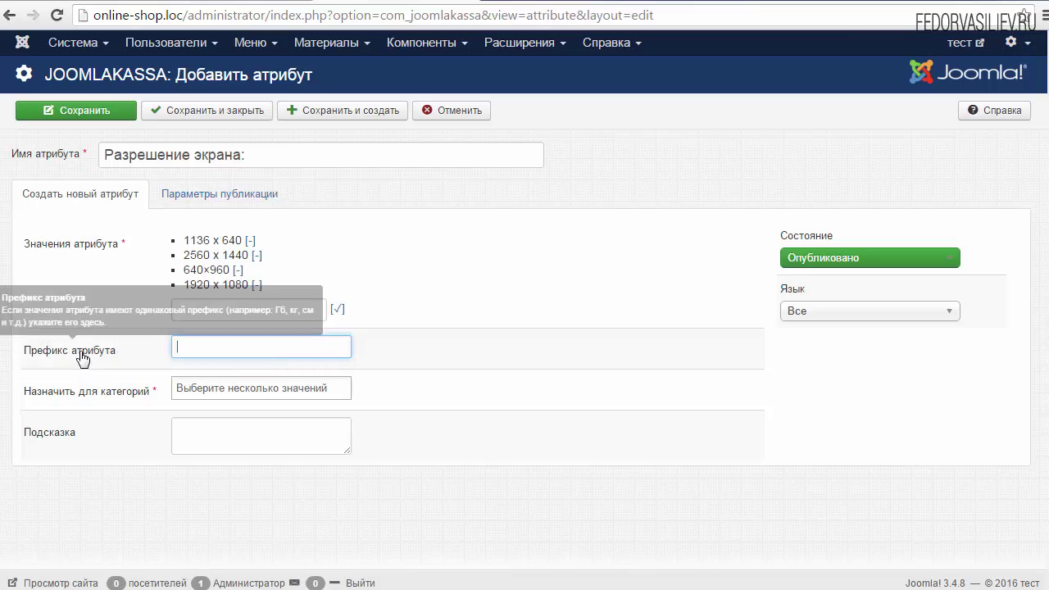
pyautogui.moveTo(88, 358)
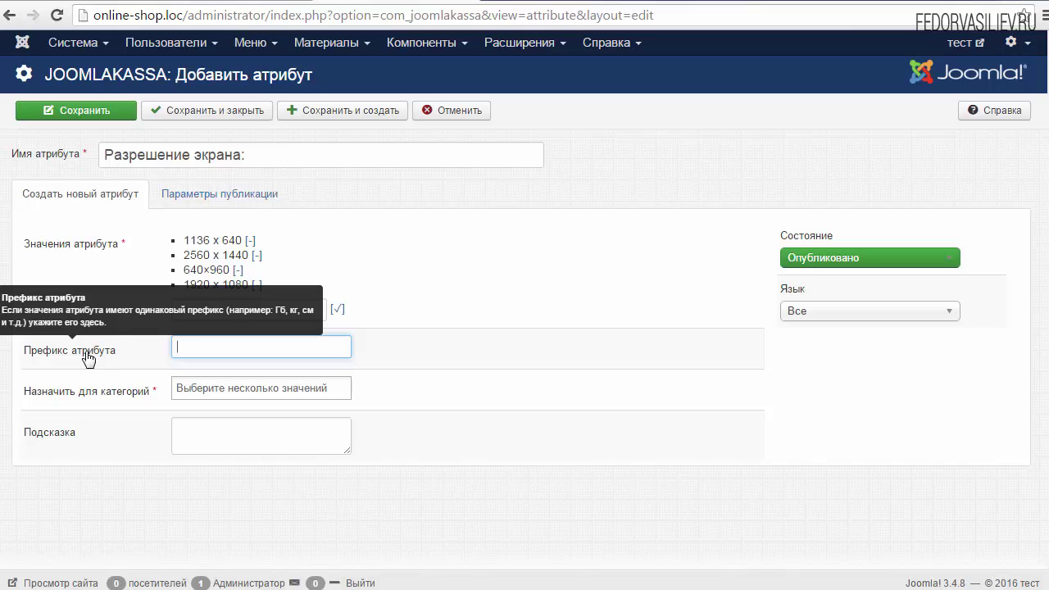
pyautogui.moveTo(28, 399)
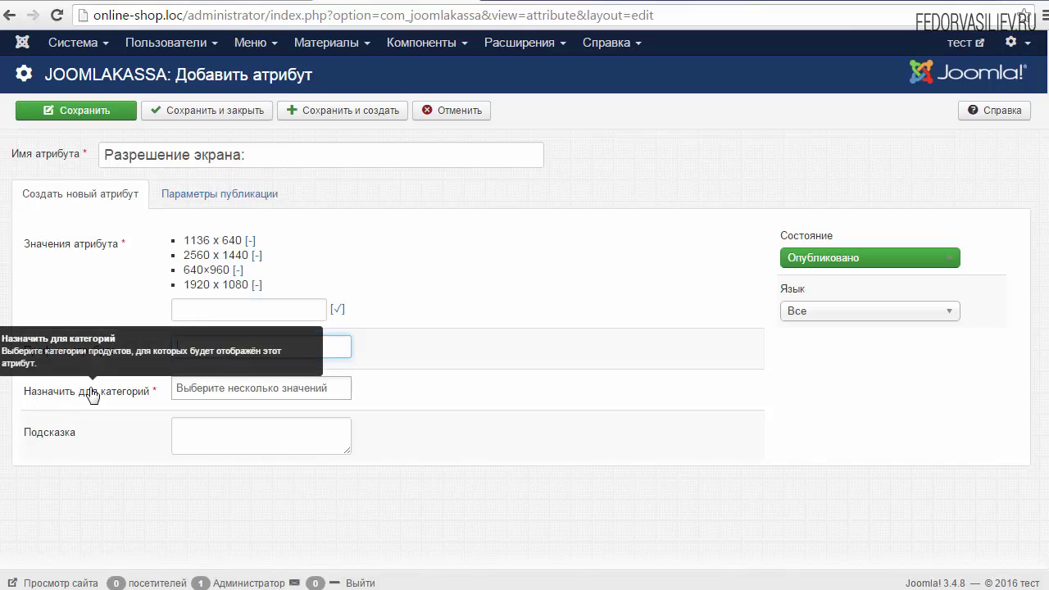
pyautogui.click(239, 388)
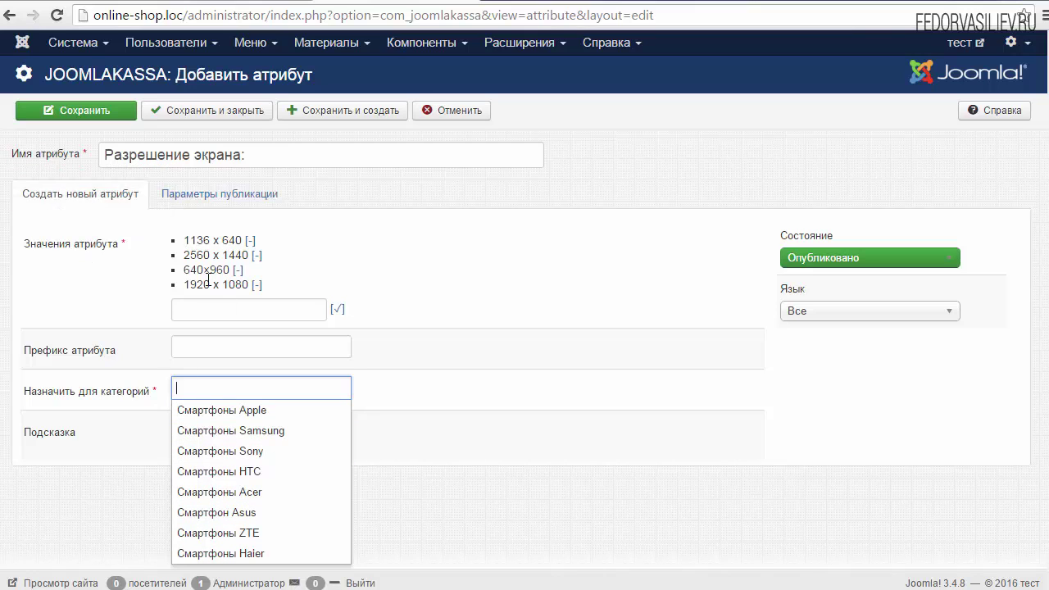
pyautogui.click(204, 411)
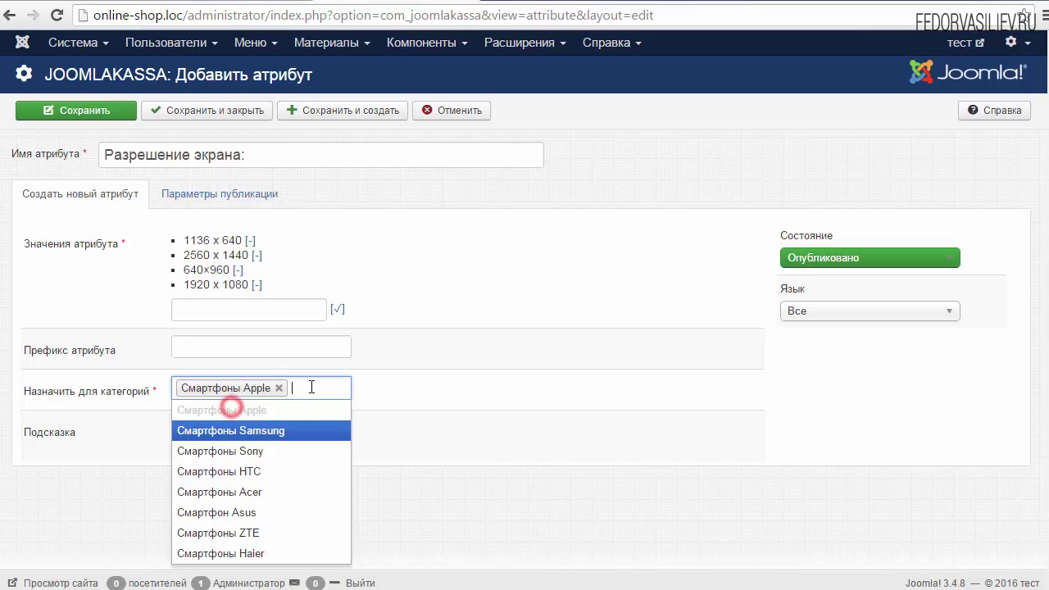
pyautogui.click(262, 433)
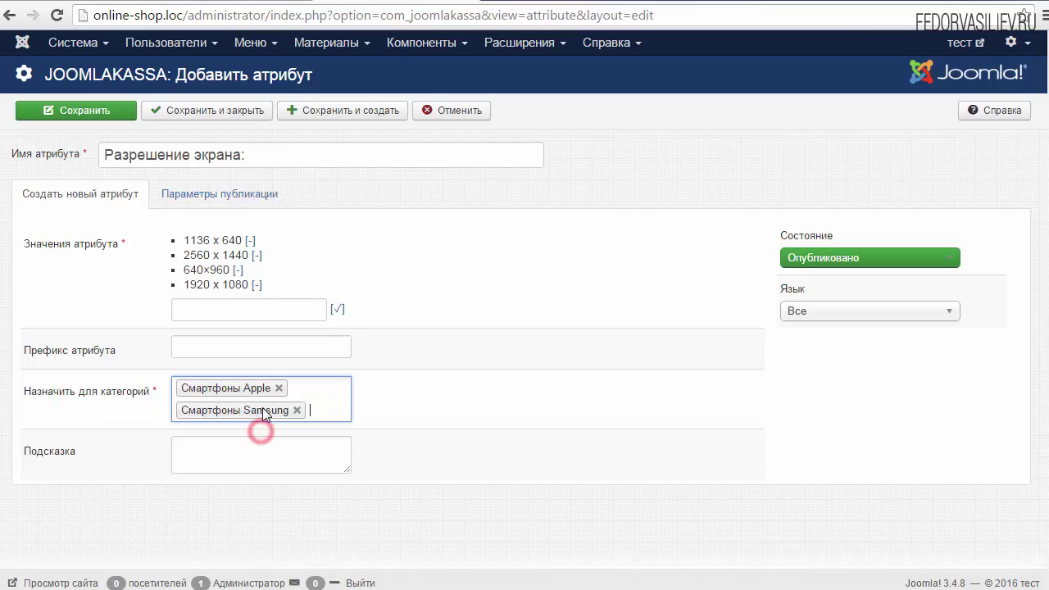
pyautogui.click(324, 413)
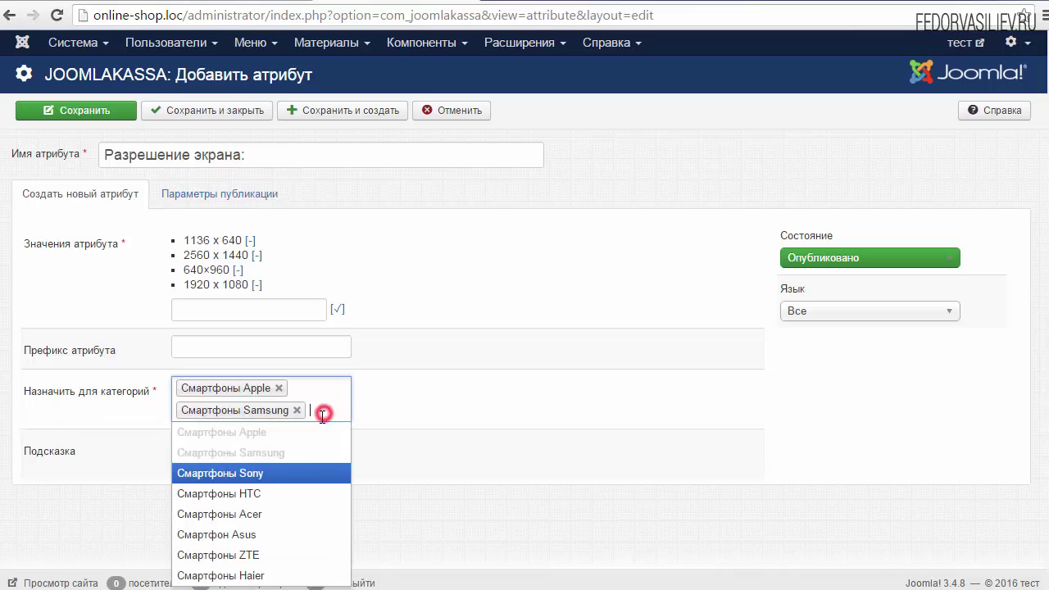
pyautogui.click(272, 473)
pyautogui.click(313, 411)
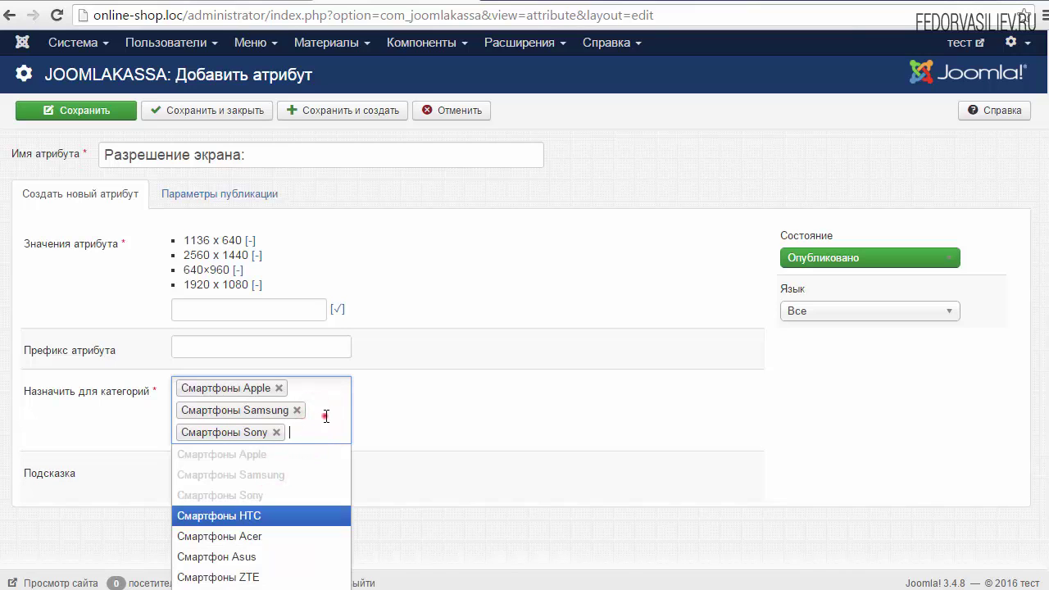
pyautogui.click(322, 414)
pyautogui.scroll(-1, 323, 402)
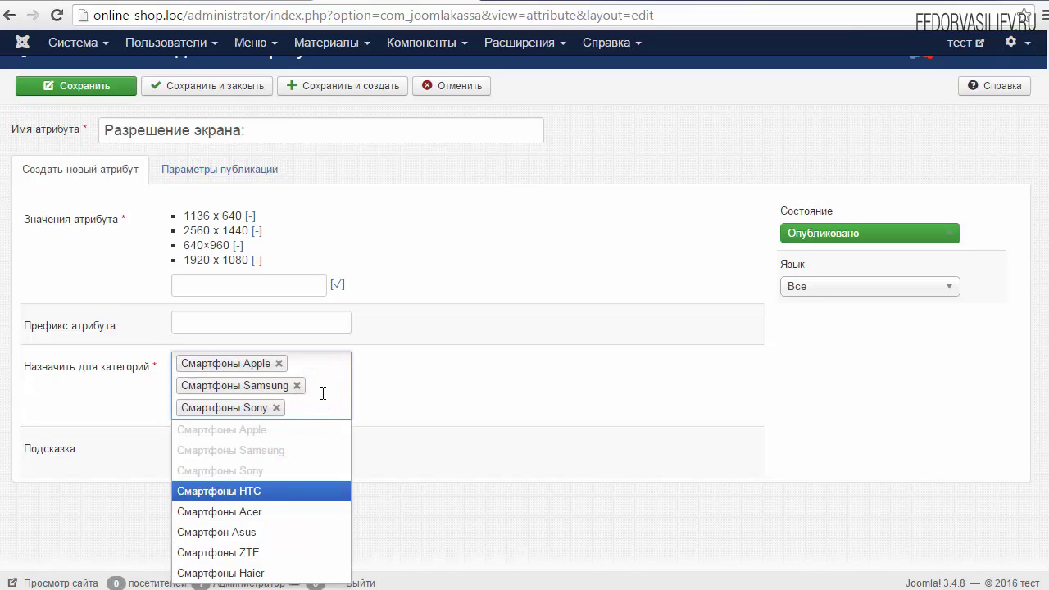
pyautogui.click(237, 490)
pyautogui.click(310, 424)
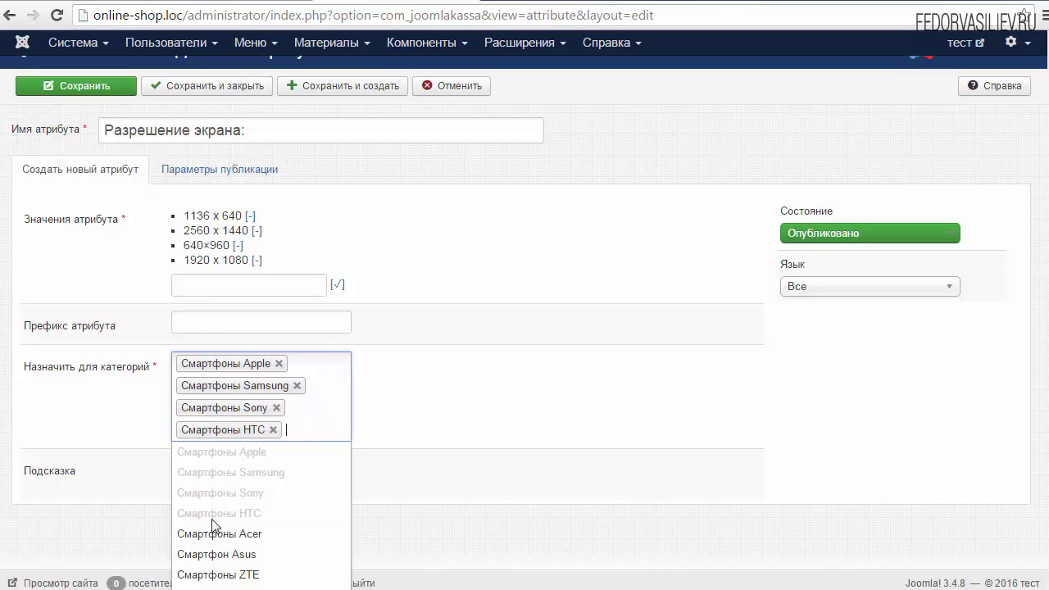
pyautogui.click(324, 416)
pyautogui.click(273, 429)
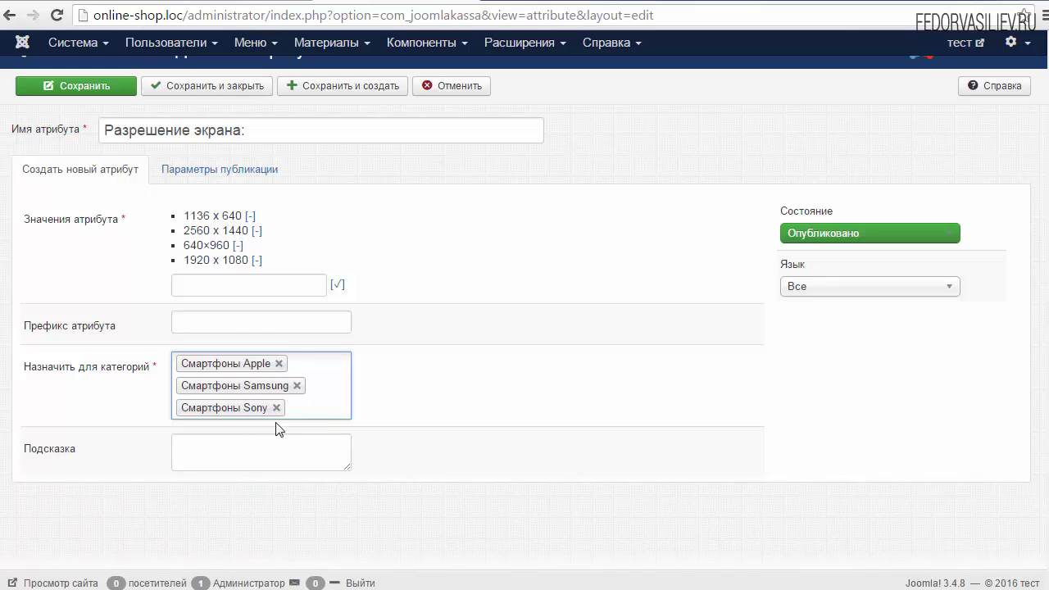
# - Assign the attribute to the categories Смартфоны HTC, Смартфоны Acer and Смартфон Asus as well
pyautogui.click(300, 407)
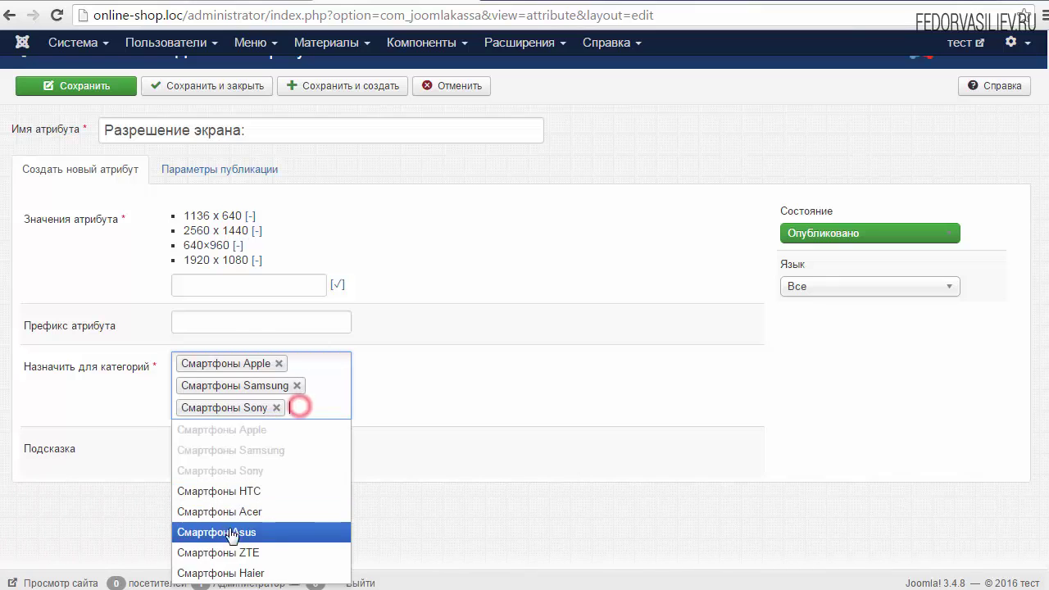
pyautogui.click(212, 491)
pyautogui.click(302, 427)
pyautogui.click(251, 537)
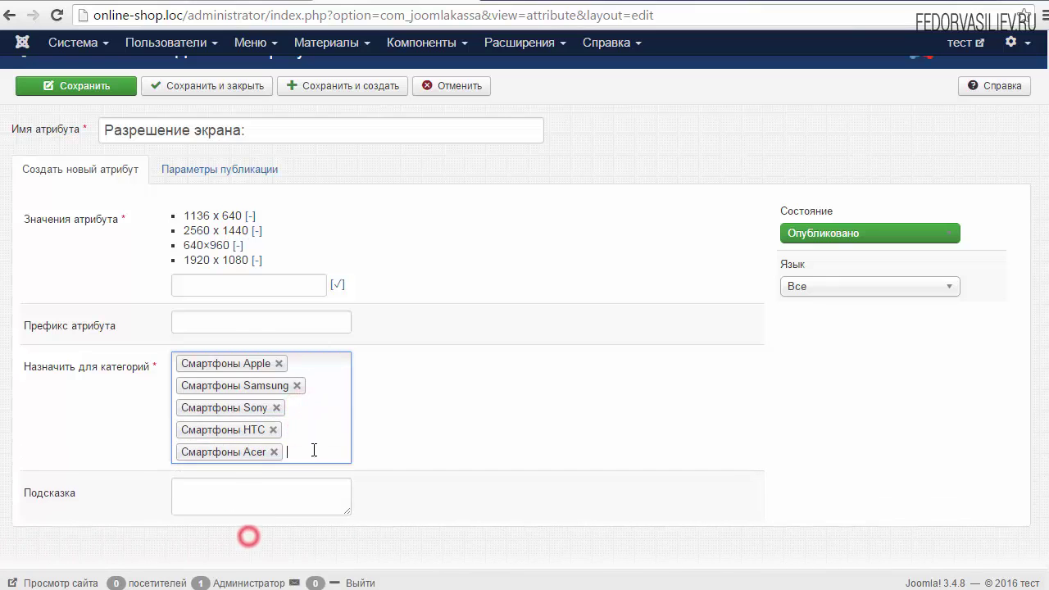
pyautogui.click(312, 447)
pyautogui.click(237, 572)
# - Assign the remaining categories Смартфоны ZTE and Смартфоны Haier, and save and close the attribute
pyautogui.scroll(-1, 316, 427)
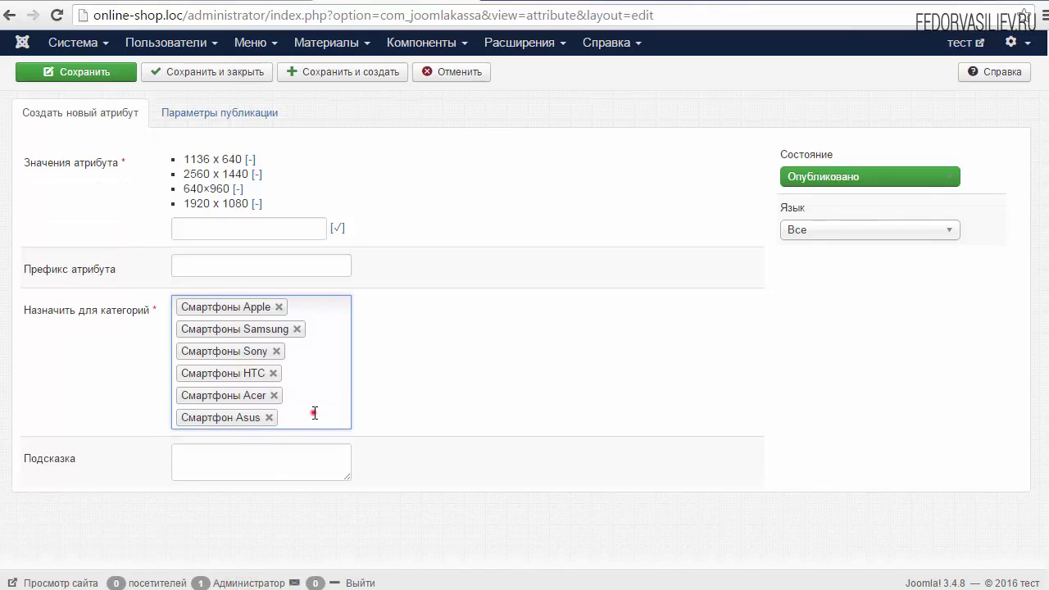
pyautogui.click(312, 413)
pyautogui.click(247, 564)
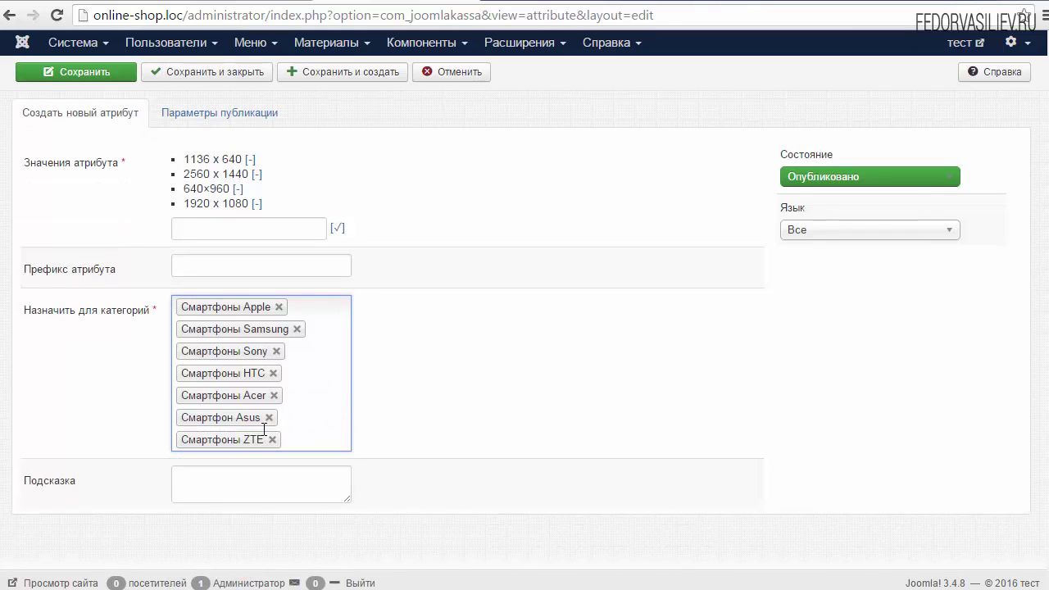
pyautogui.click(306, 432)
pyautogui.scroll(-1, 305, 430)
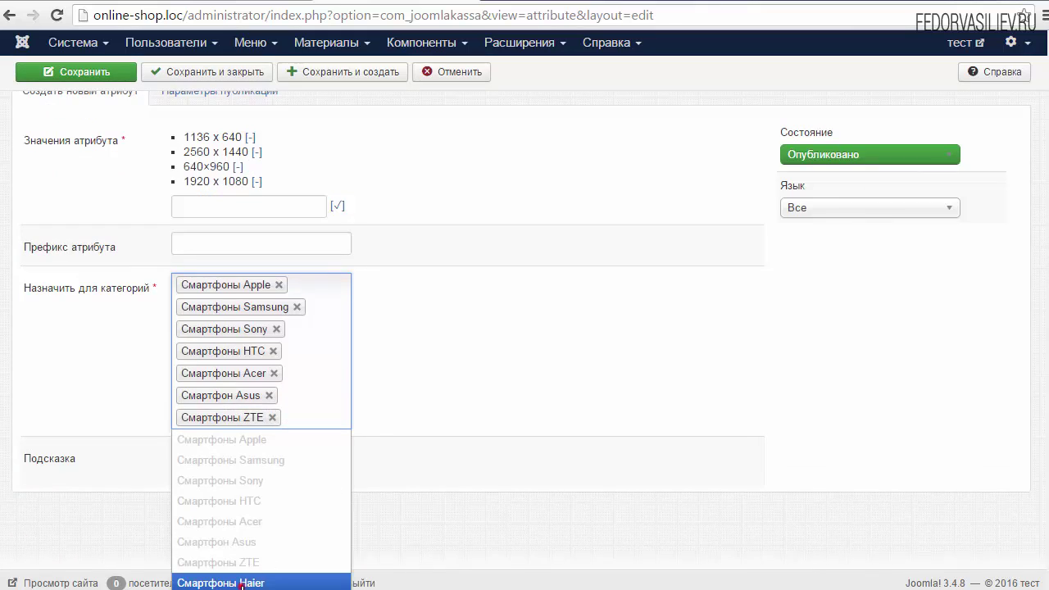
pyautogui.click(244, 575)
pyautogui.click(410, 414)
pyautogui.scroll(2, 411, 416)
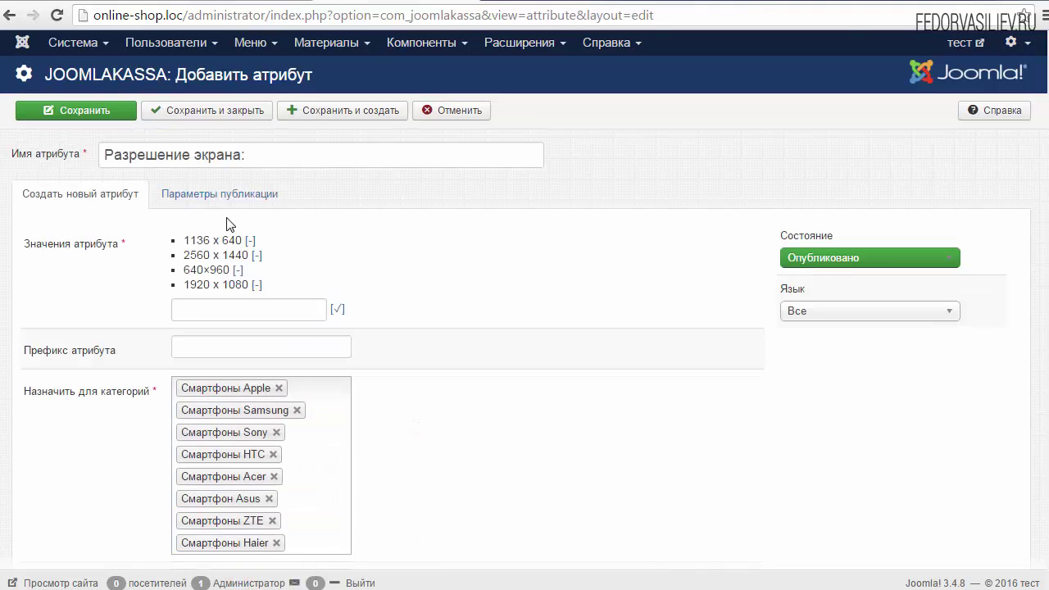
pyautogui.click(191, 109)
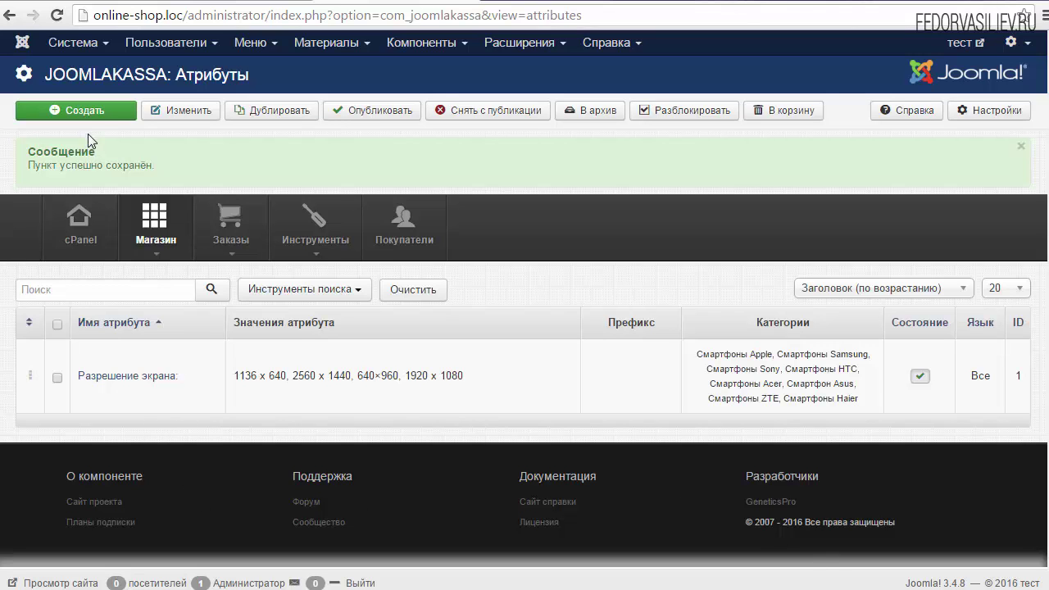
# - Create a new attribute and name it "Диагональ:"
pyautogui.click(71, 112)
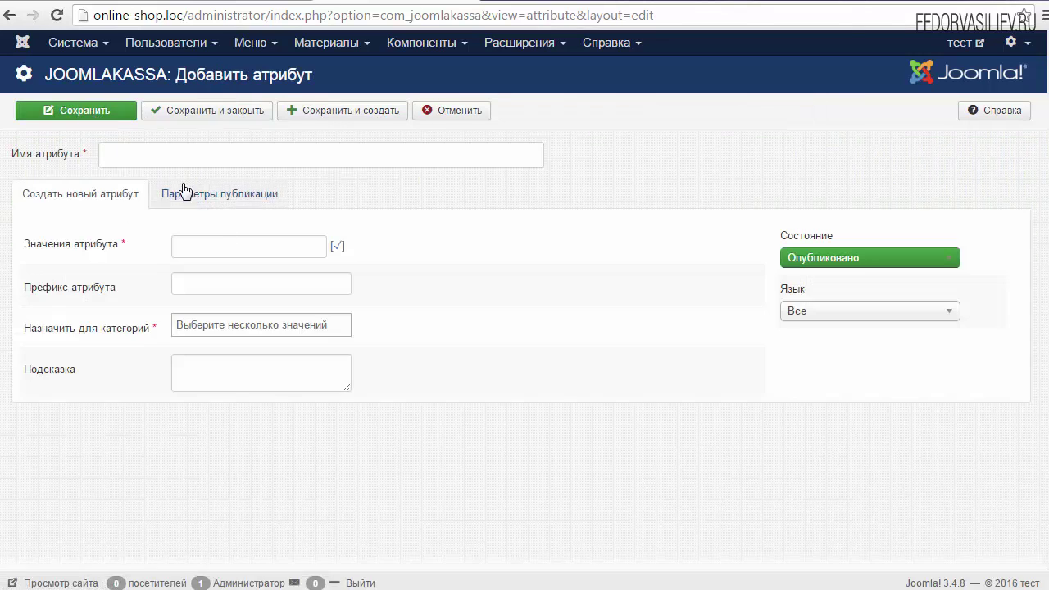
pyautogui.rightClick(183, 156)
pyautogui.click(241, 258)
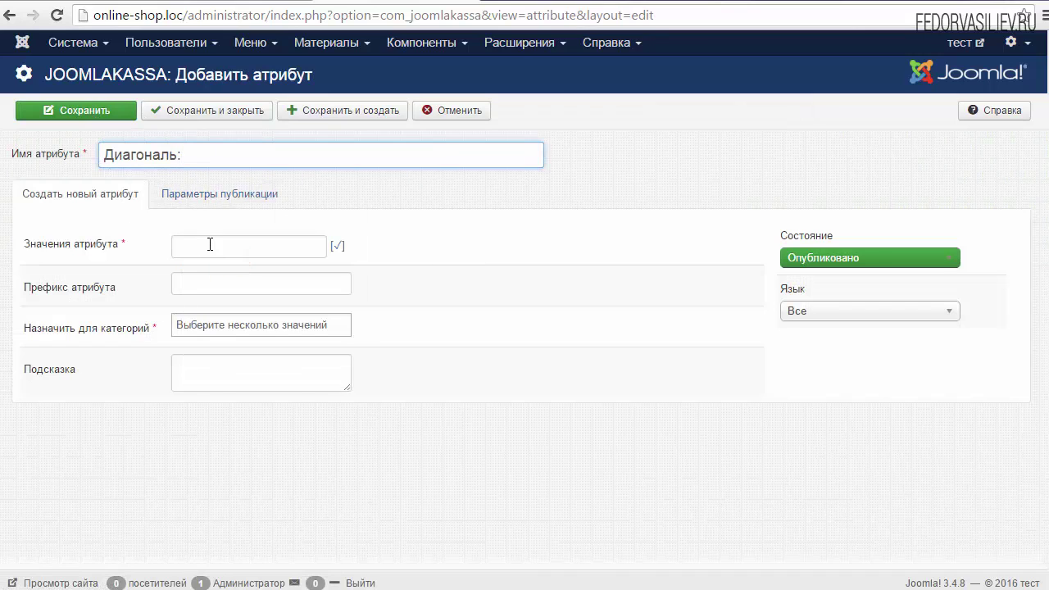
# - Add 4, 4.7 and 5.5 as values of the diagonal attribute
pyautogui.click(214, 250)
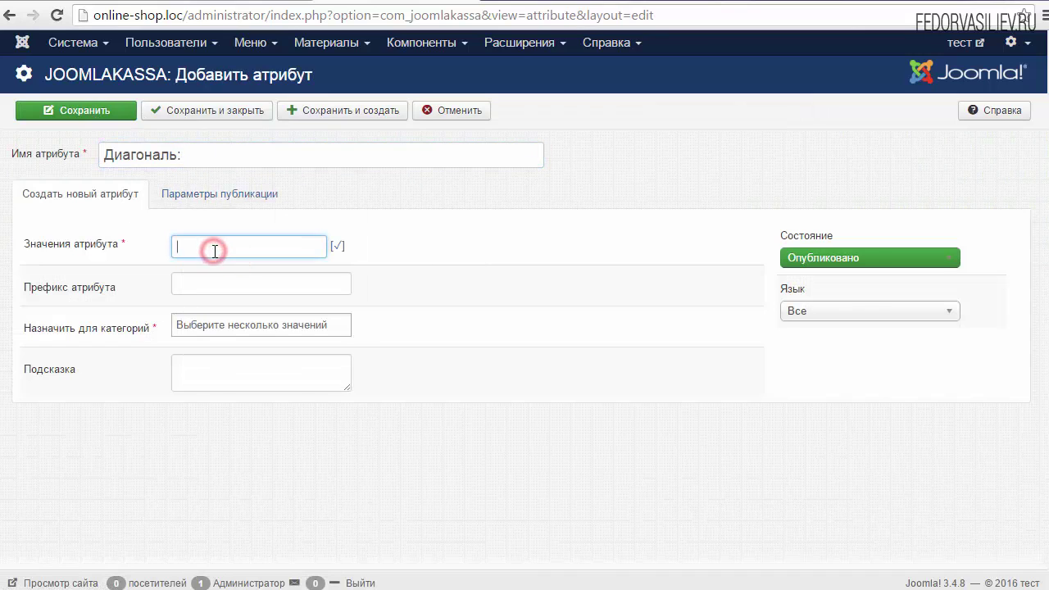
pyautogui.write('4')
pyautogui.click(337, 246)
pyautogui.click(212, 265)
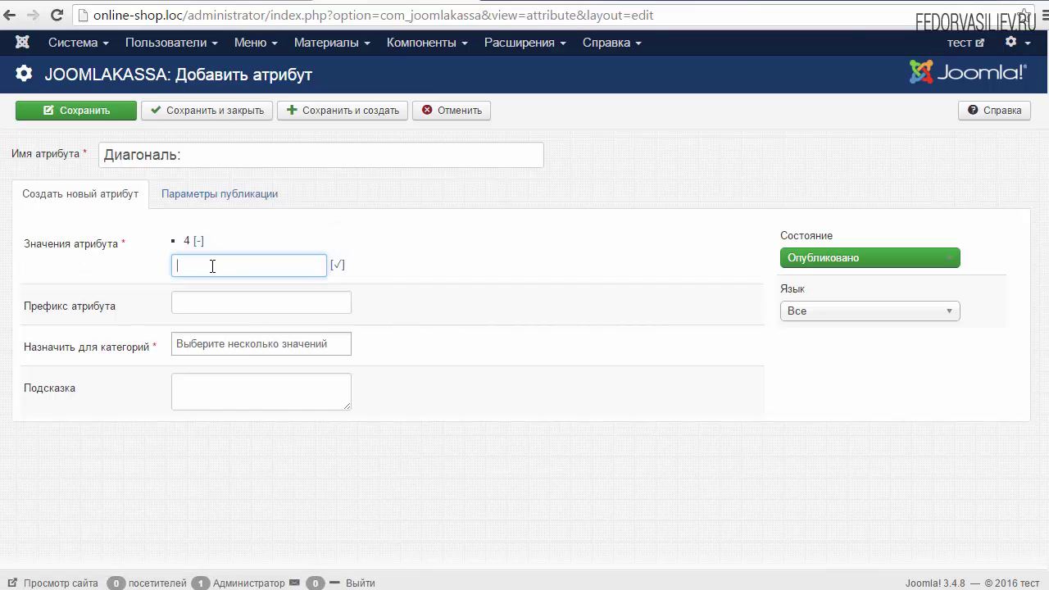
pyautogui.write('4.7')
pyautogui.click(337, 265)
pyautogui.click(237, 286)
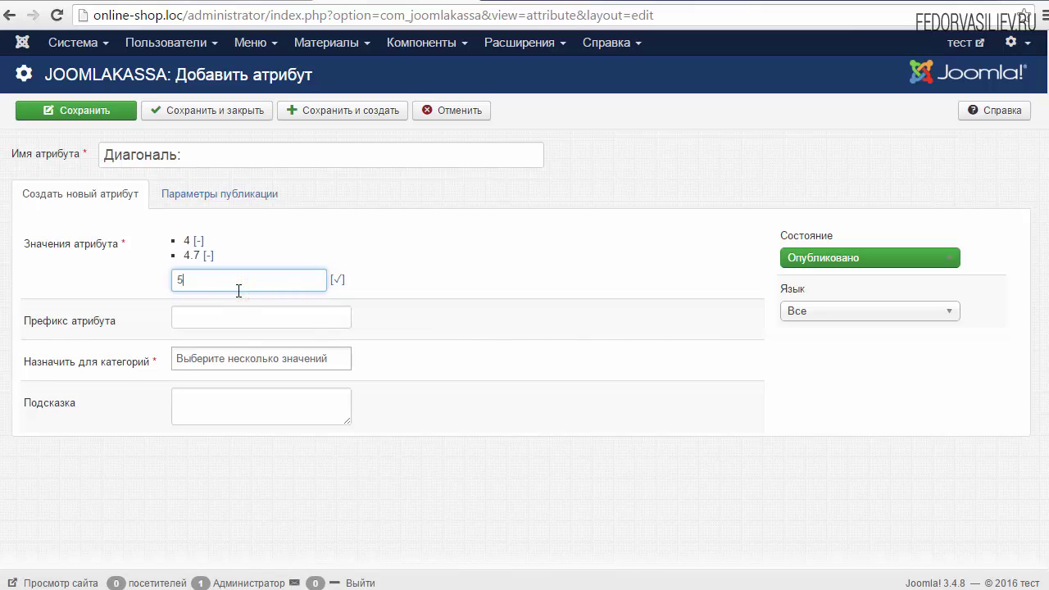
pyautogui.click(337, 279)
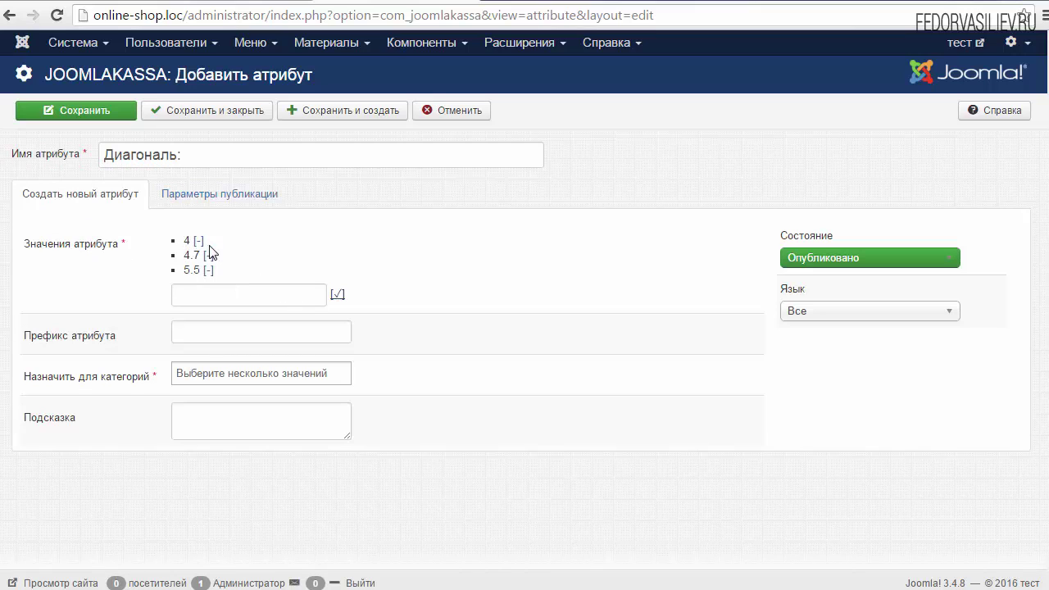
# - Assign the diagonal attribute to all eight smartphone categories, from Смартфоны Apple to Смартфоны Haier, and save and close it
pyautogui.click(191, 395)
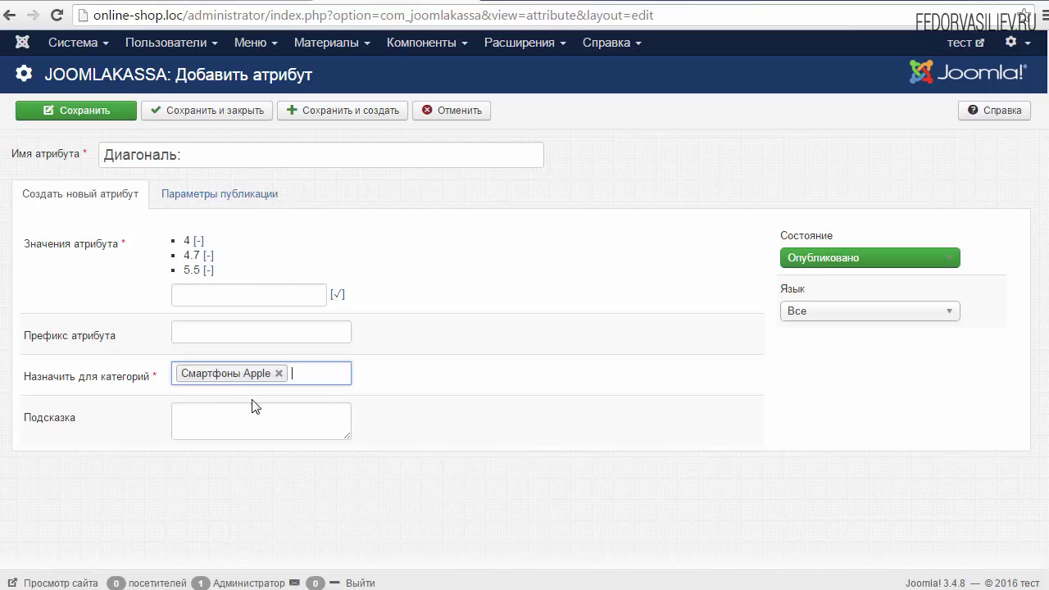
pyautogui.click(321, 369)
pyautogui.click(271, 426)
pyautogui.click(310, 392)
pyautogui.click(288, 427)
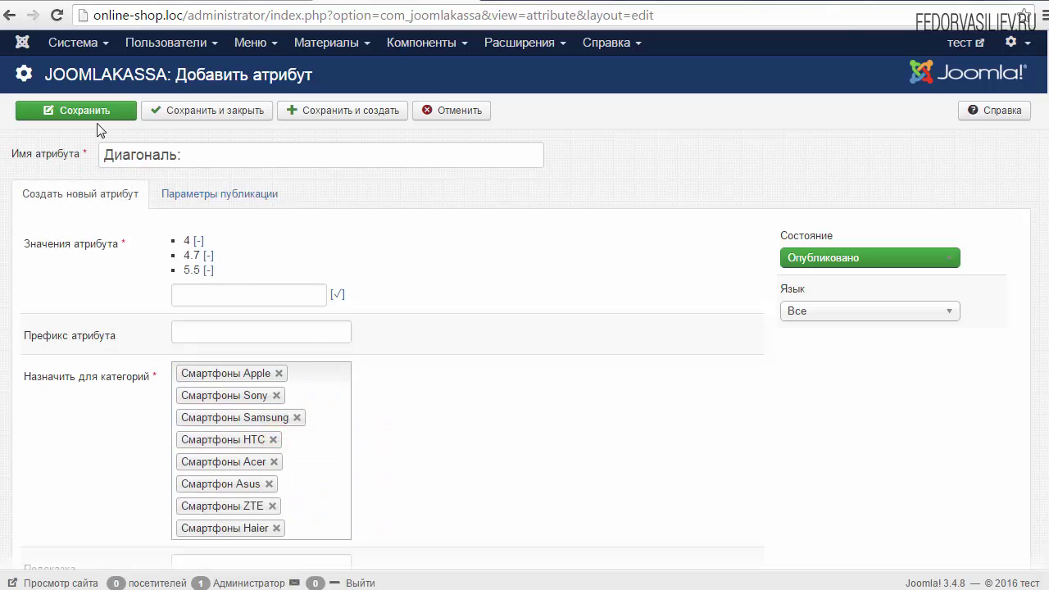
pyautogui.click(157, 112)
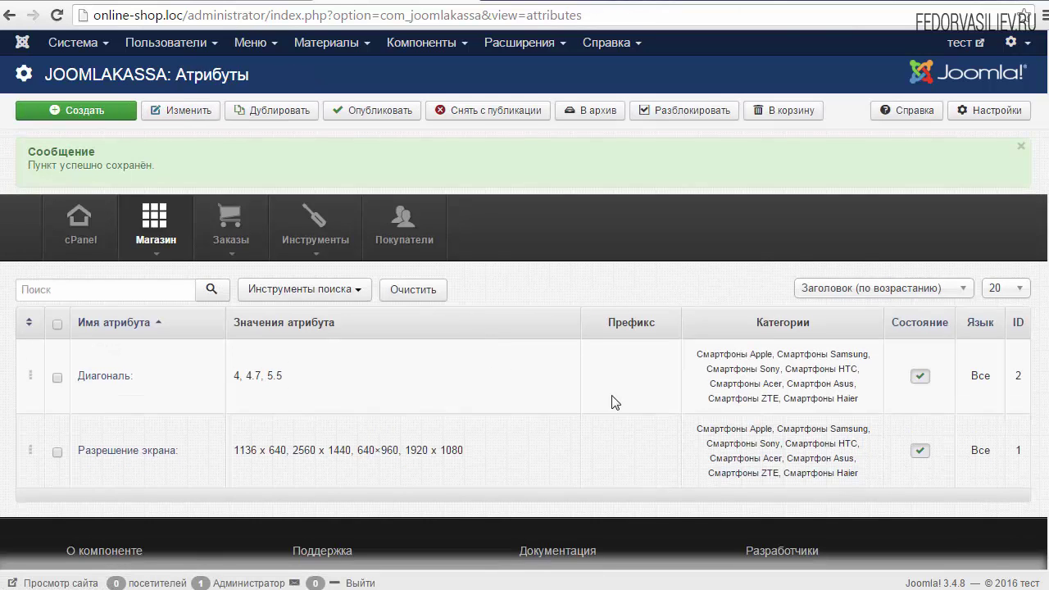
# - Create a new attribute named "Bluetooth:" with the values Да and Нет
pyautogui.click(82, 111)
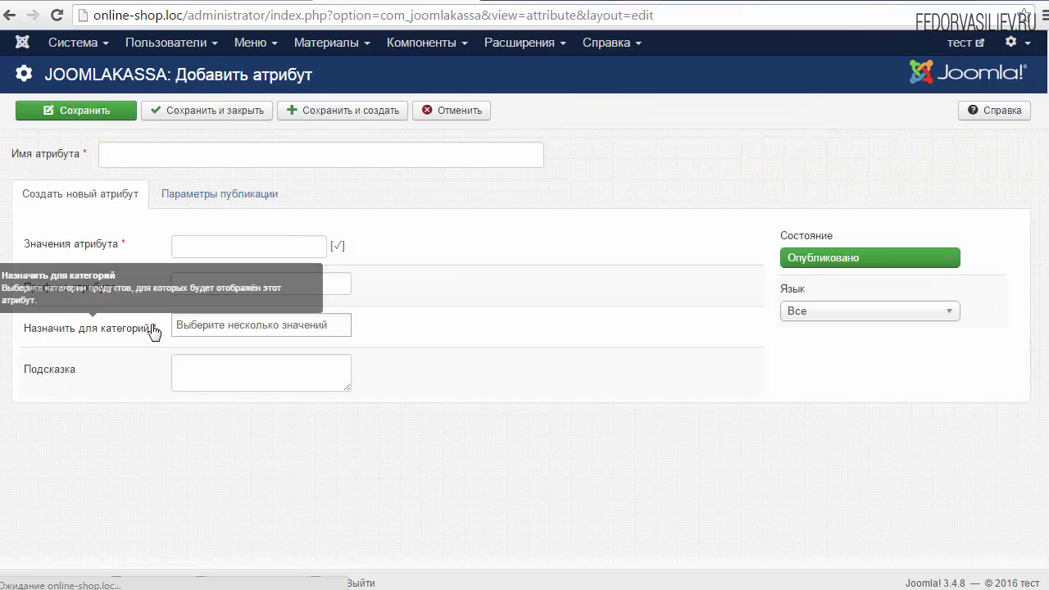
pyautogui.rightClick(179, 155)
pyautogui.click(208, 250)
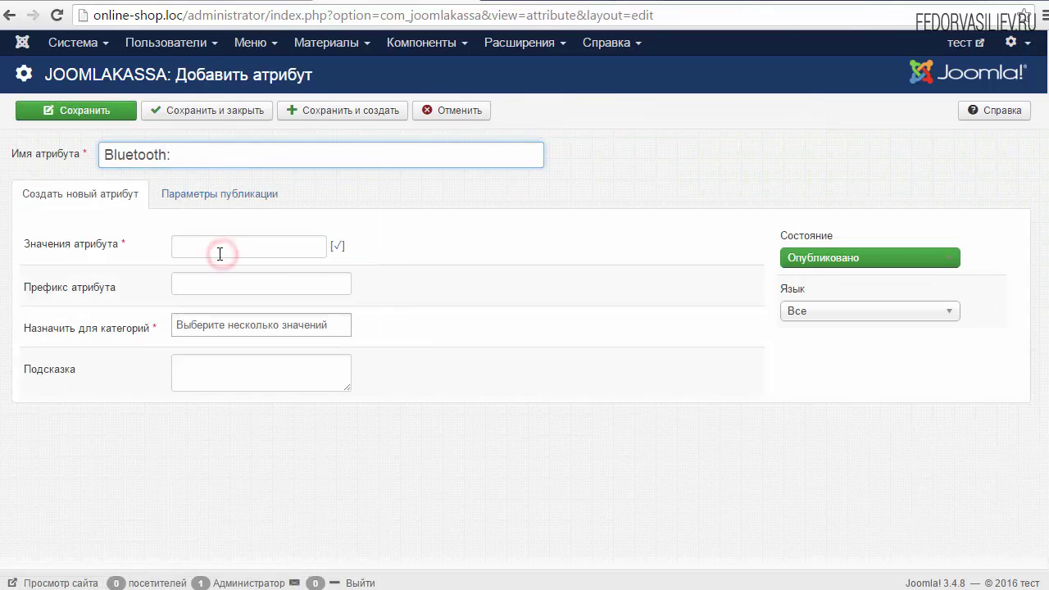
pyautogui.click(232, 251)
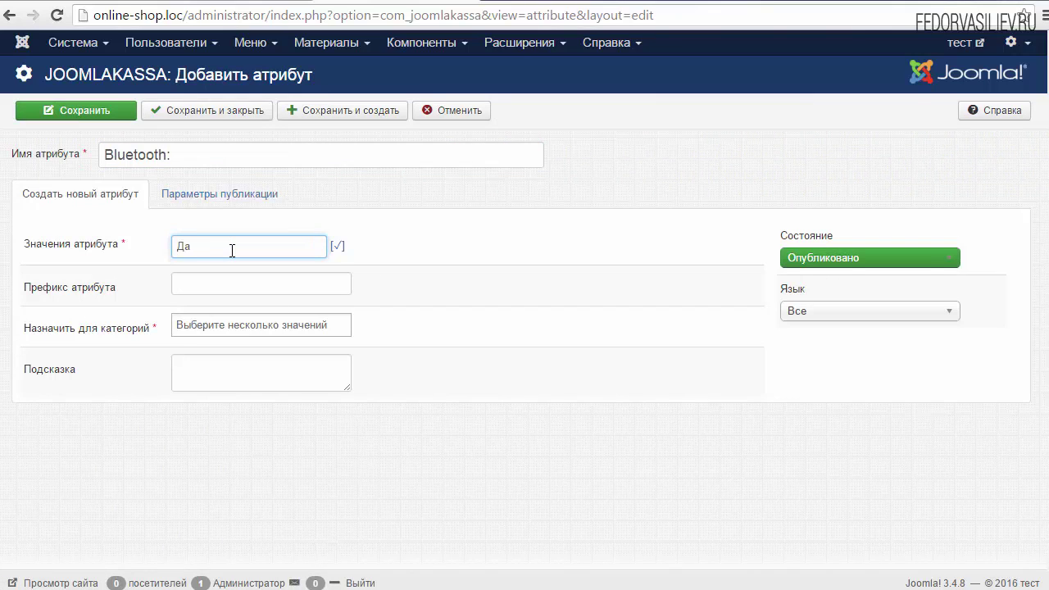
pyautogui.click(336, 245)
pyautogui.click(218, 263)
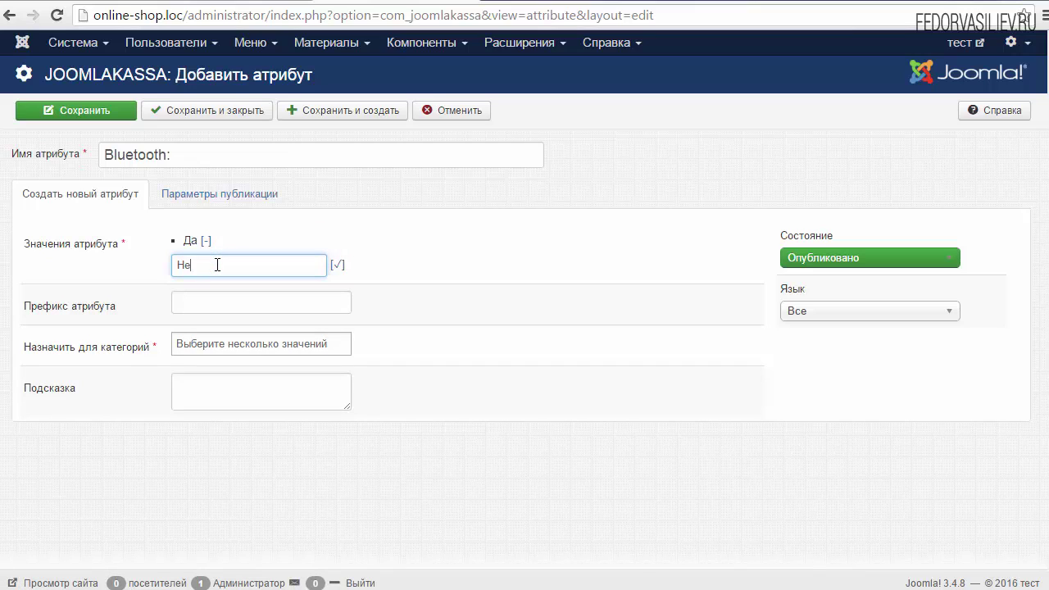
pyautogui.click(335, 265)
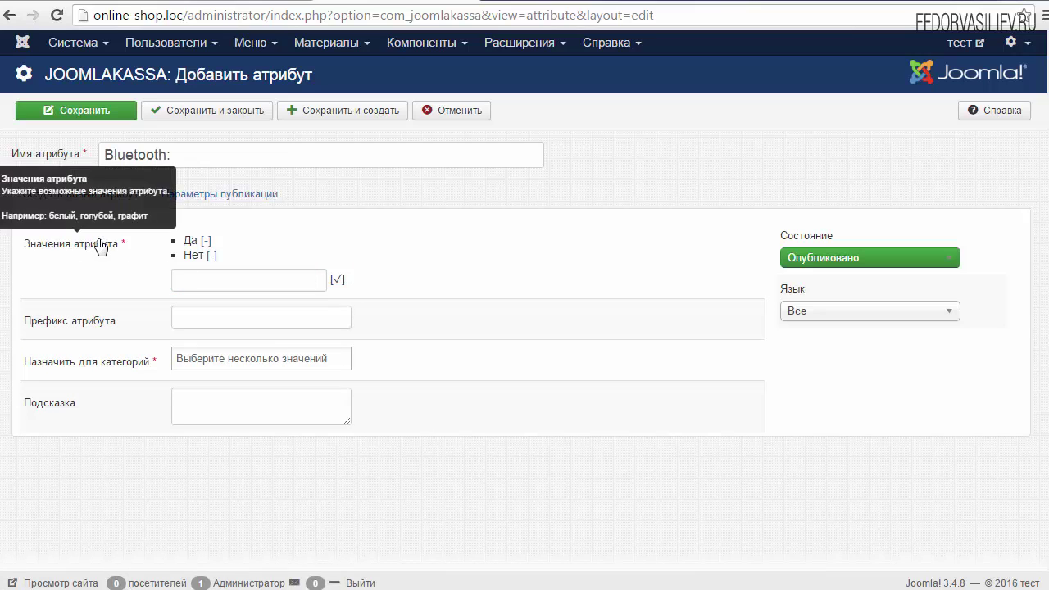
pyautogui.doubleClick(187, 155)
pyautogui.click(146, 235)
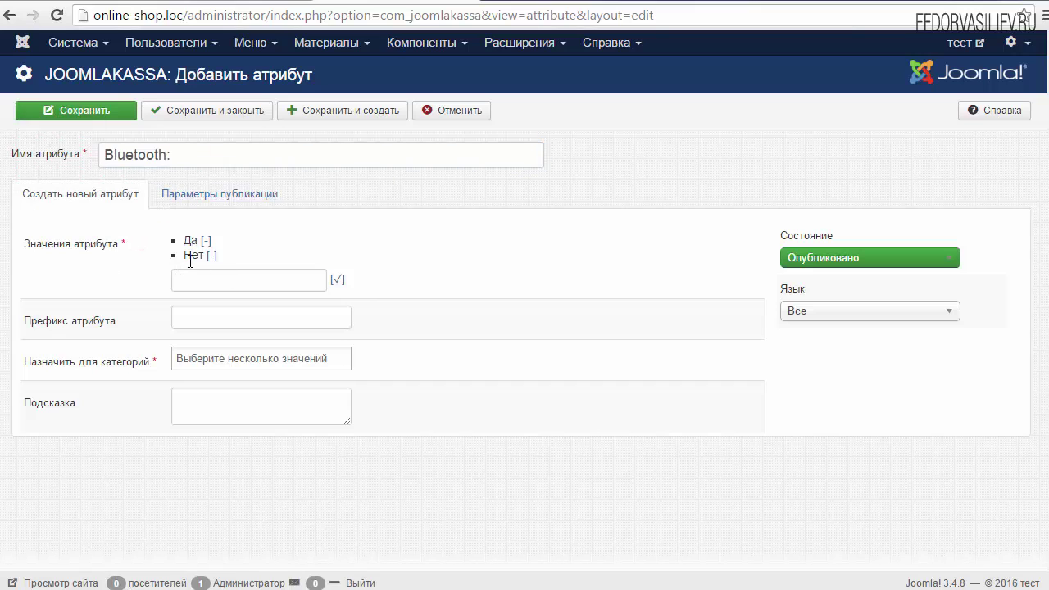
pyautogui.click(182, 282)
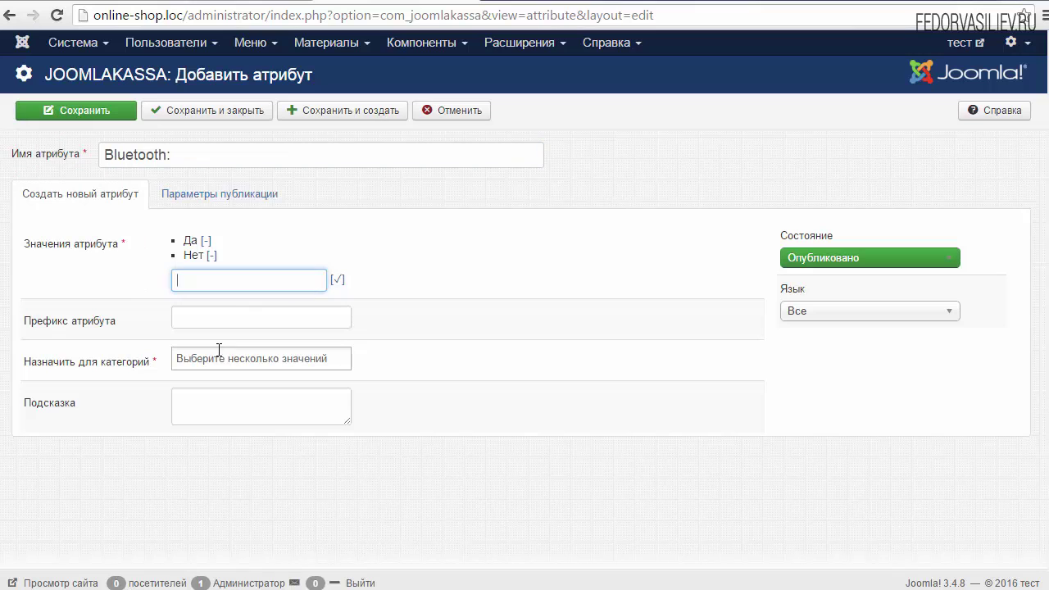
# - Assign the Bluetooth attribute to the categories Смартфоны Apple, Смартфоны Samsung, Смартфоны Sony and Смартфоны HTC
pyautogui.click(257, 356)
pyautogui.click(229, 379)
pyautogui.click(312, 359)
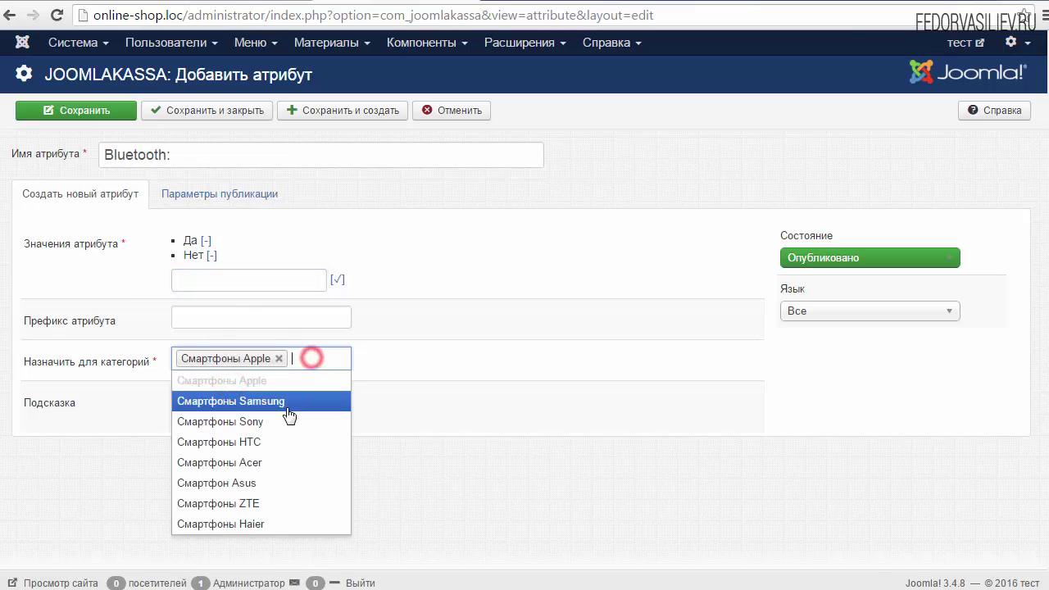
pyautogui.click(287, 401)
pyautogui.click(332, 371)
pyautogui.click(237, 437)
pyautogui.click(271, 402)
pyautogui.click(250, 481)
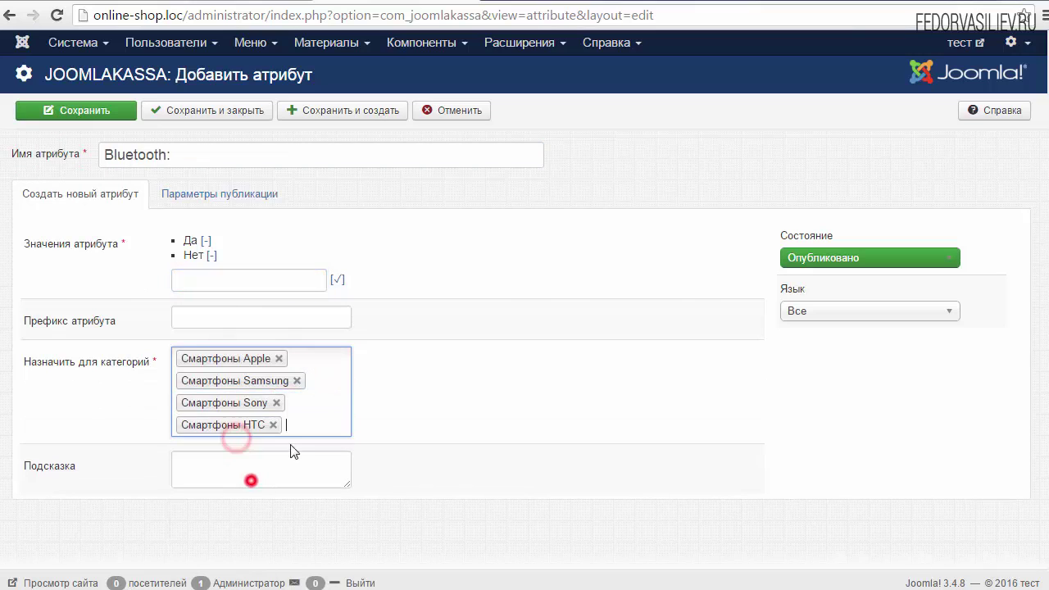
# - Add the categories Смартфоны Acer, Смартфон Asus, Смартфоны ZTE and Смартфоны Haier to the Bluetooth attribute, and save and close it
pyautogui.click(312, 423)
pyautogui.click(252, 530)
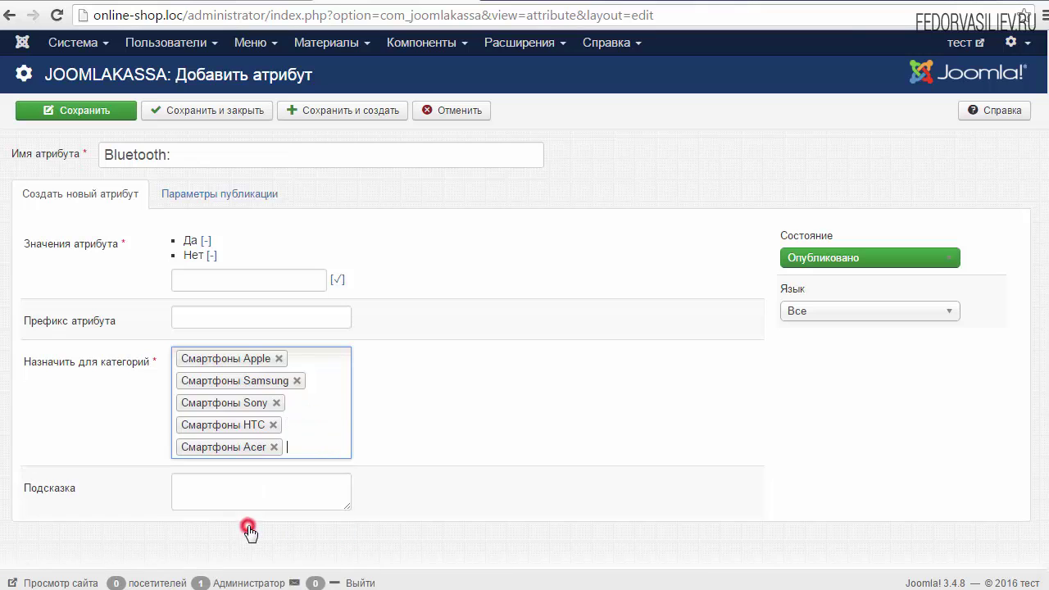
pyautogui.click(318, 444)
pyautogui.click(250, 570)
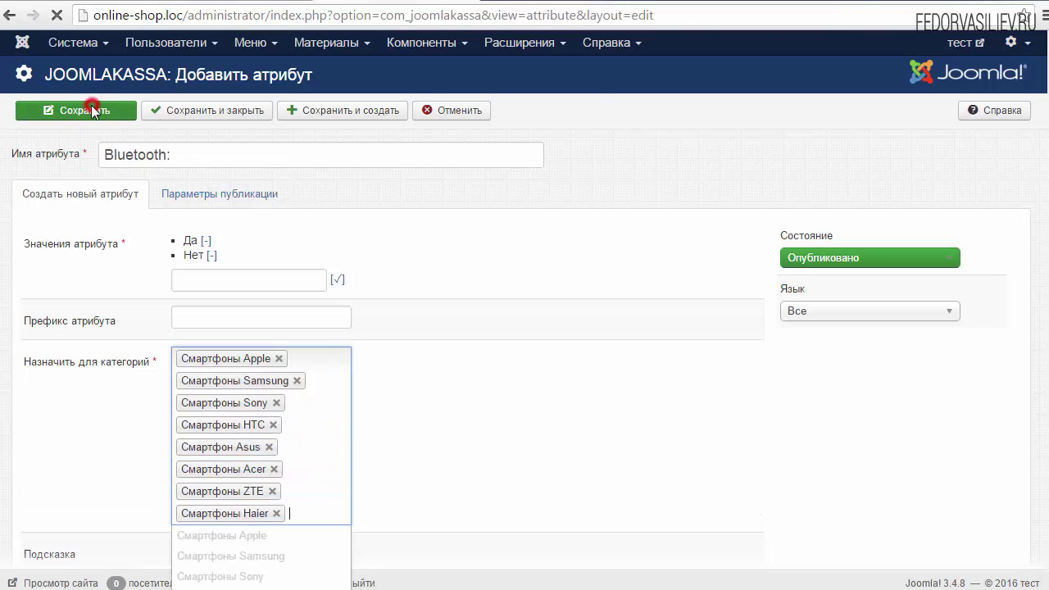
pyautogui.click(92, 110)
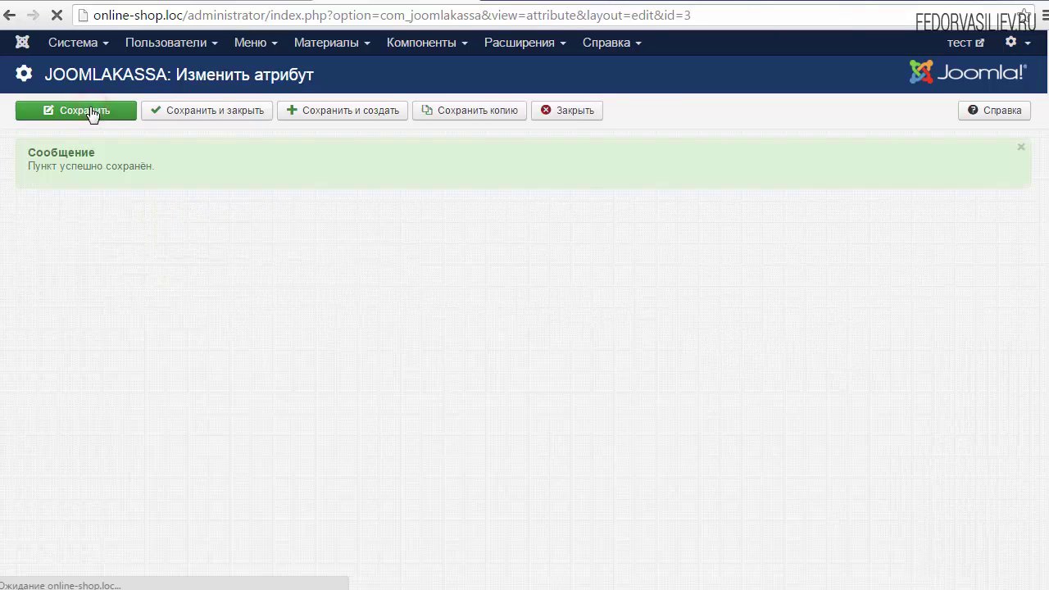
pyautogui.click(187, 110)
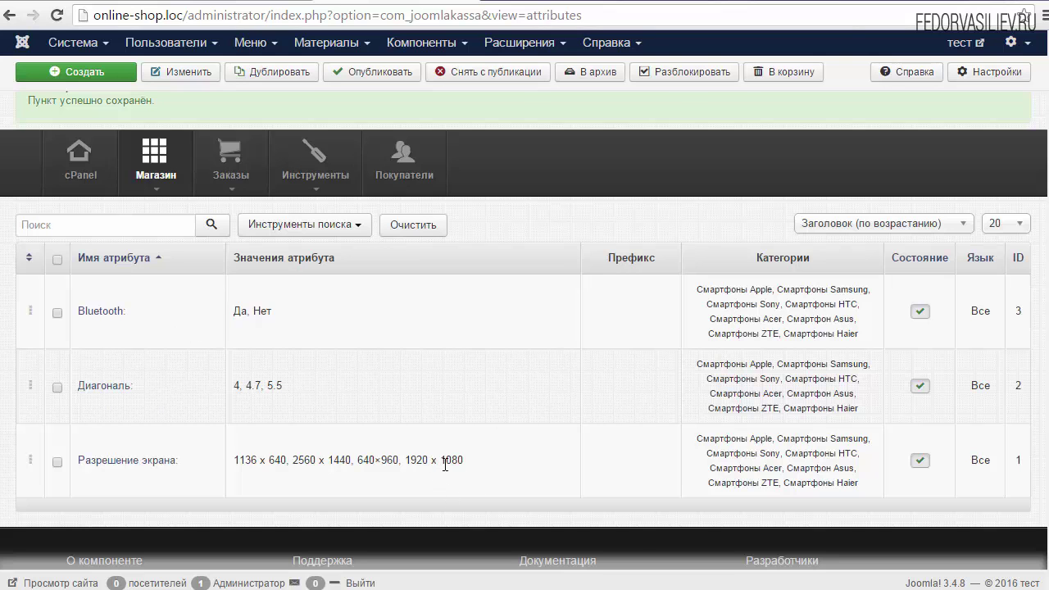
# - Review the full attribute list, checking each attribute's values and assigned categories
pyautogui.scroll(-2, 445, 464)
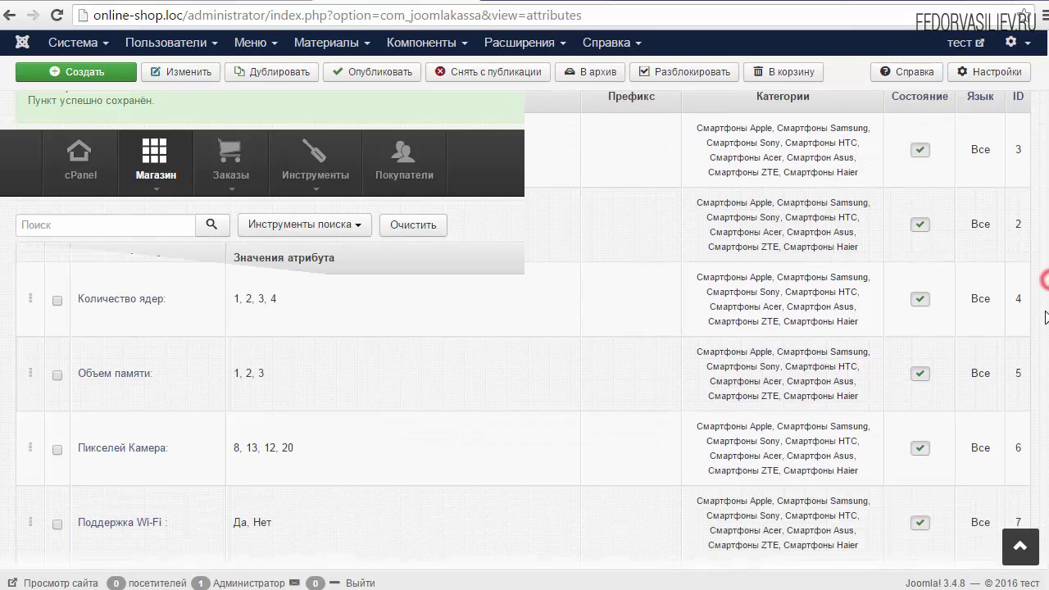
pyautogui.scroll(-3, 445, 464)
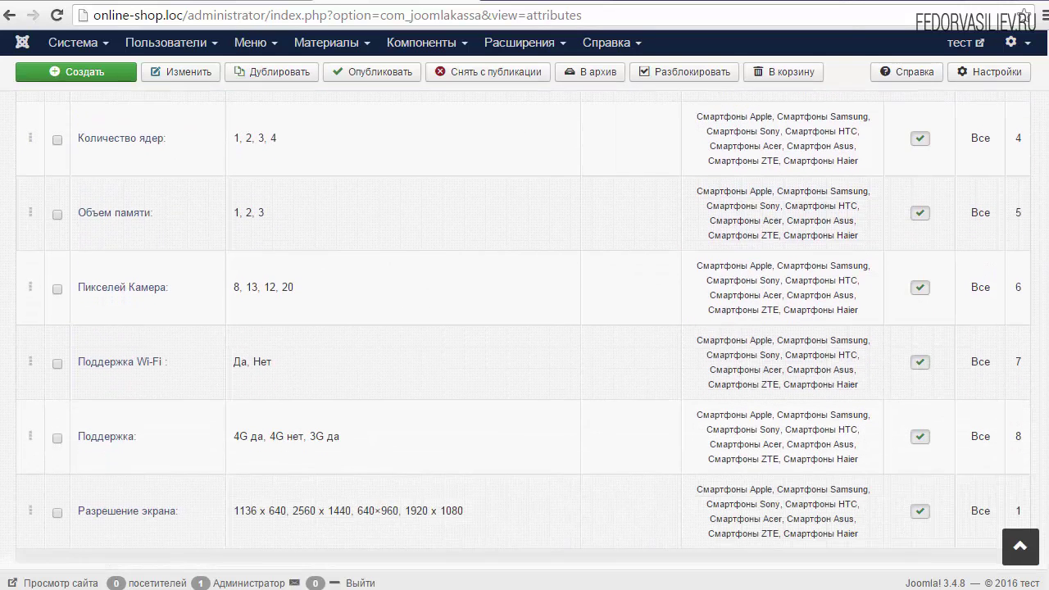
pyautogui.scroll(-2, 1034, 283)
pyautogui.scroll(5, 1034, 283)
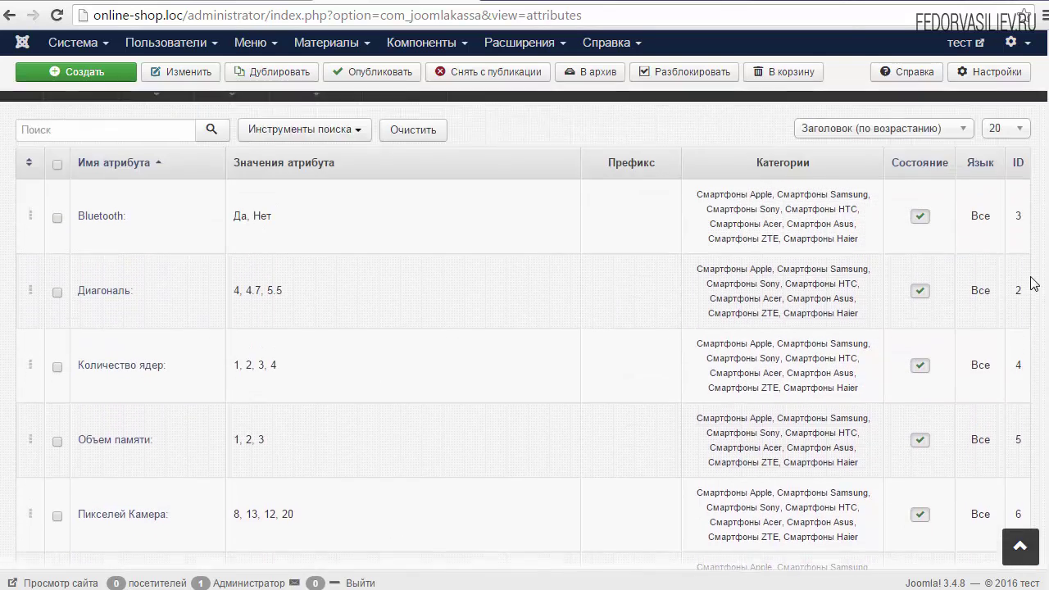
pyautogui.scroll(1, 412, 280)
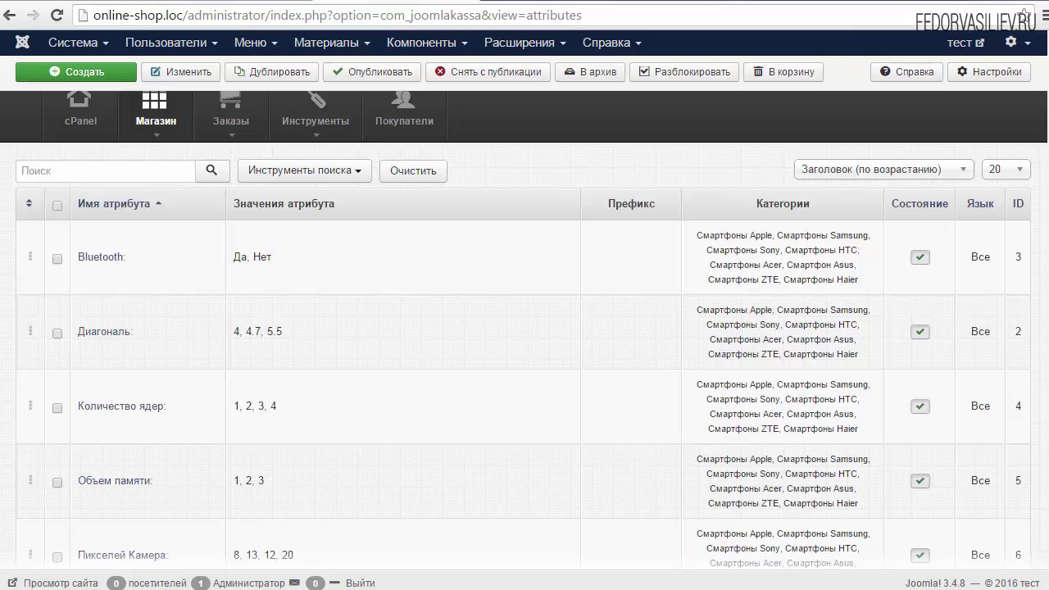
pyautogui.scroll(-1, 525, 330)
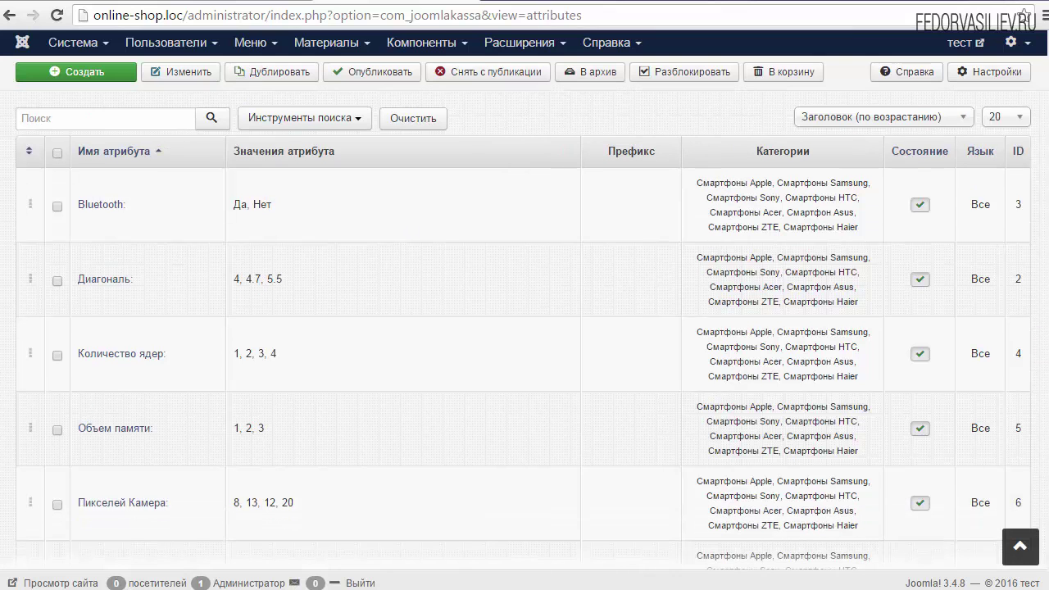
pyautogui.scroll(-3, 1039, 305)
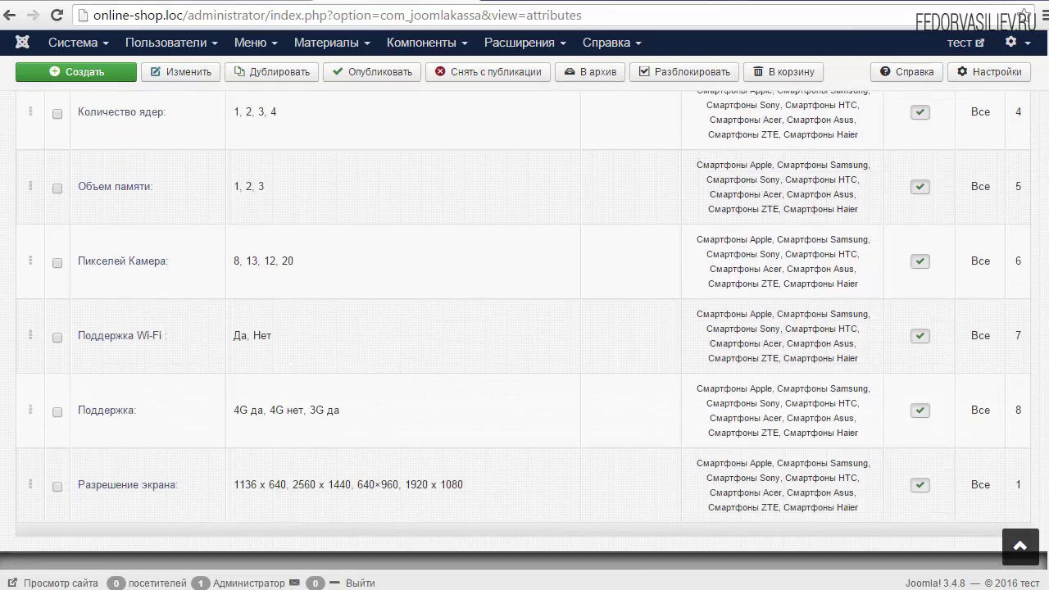
pyautogui.scroll(5, 1039, 305)
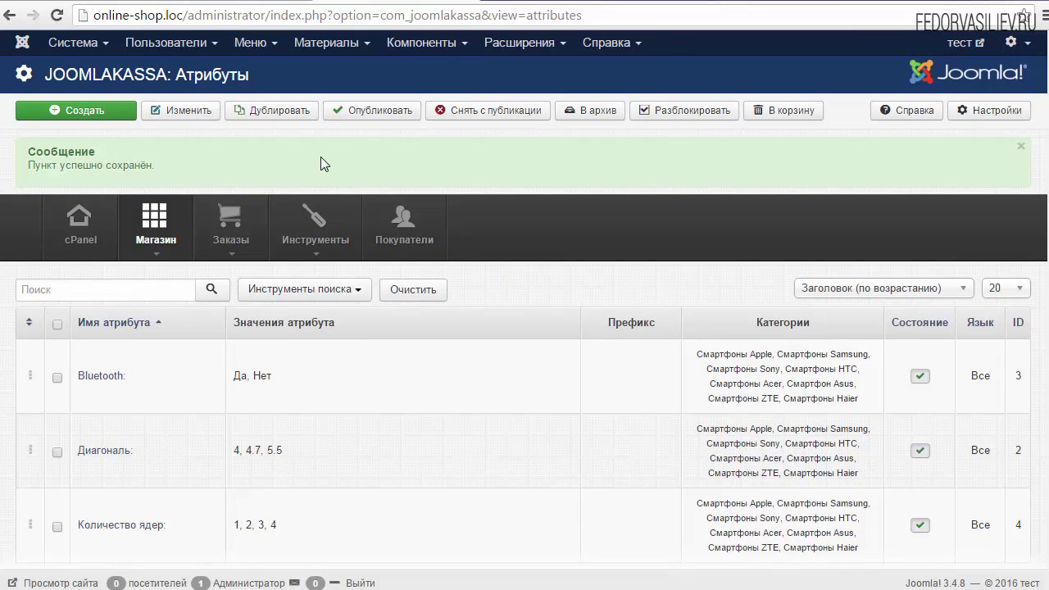
# - Open the product Смартфон Apple iPhone 6S Plus 64GB Space from the shop's product list for editing
pyautogui.click(77, 248)
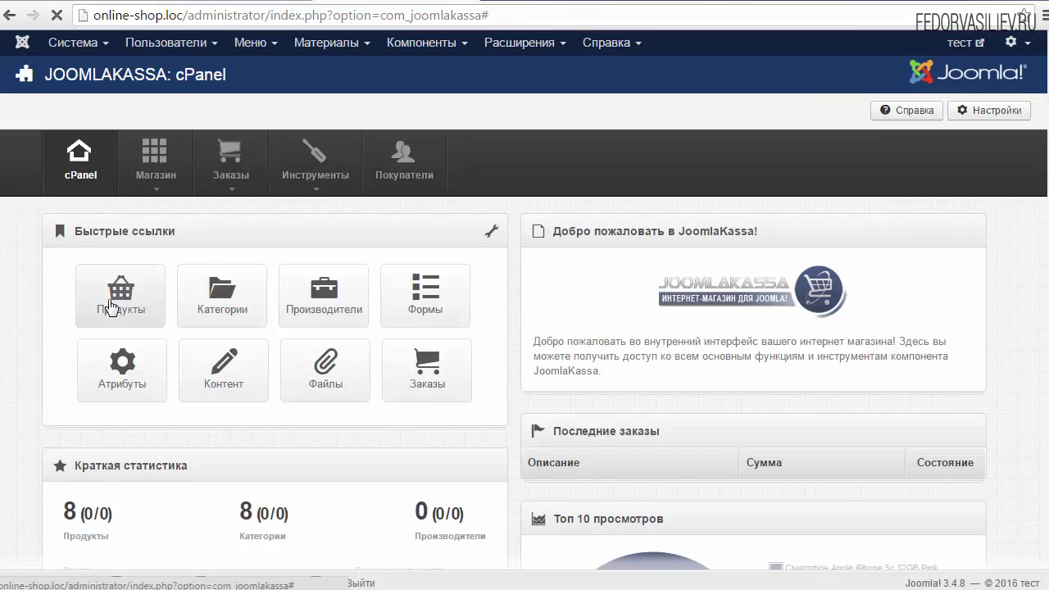
pyautogui.click(112, 306)
pyautogui.scroll(-5, 41, 287)
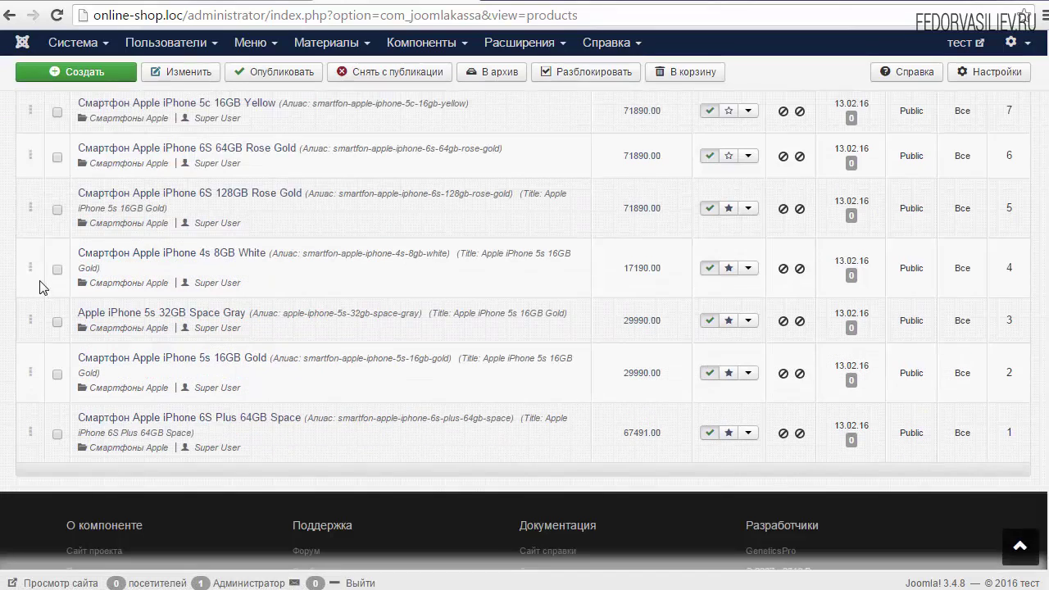
pyautogui.scroll(2, 323, 452)
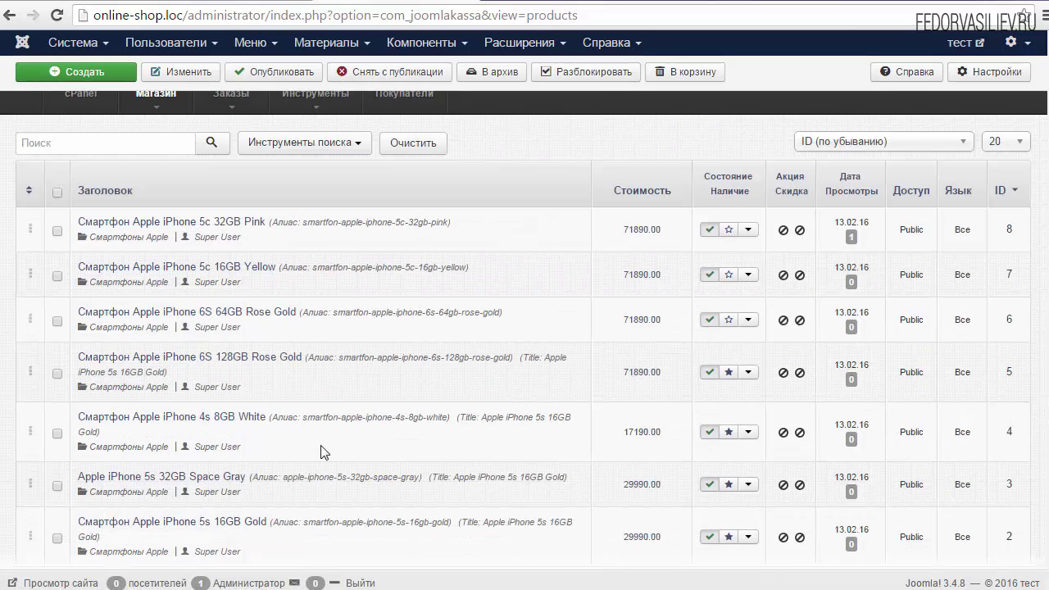
pyautogui.moveTo(200, 225)
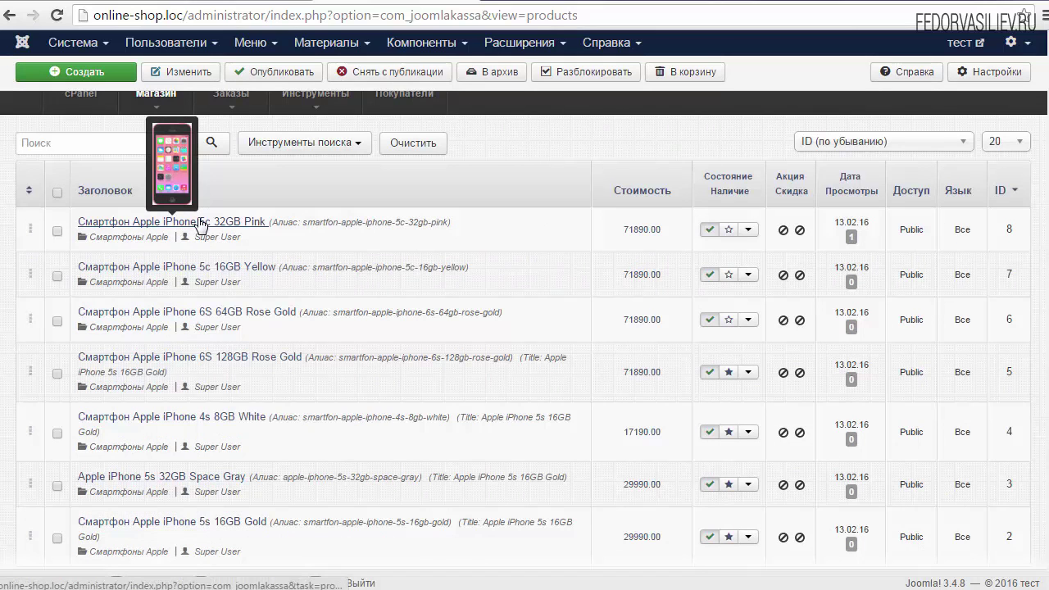
pyautogui.scroll(-2, 200, 246)
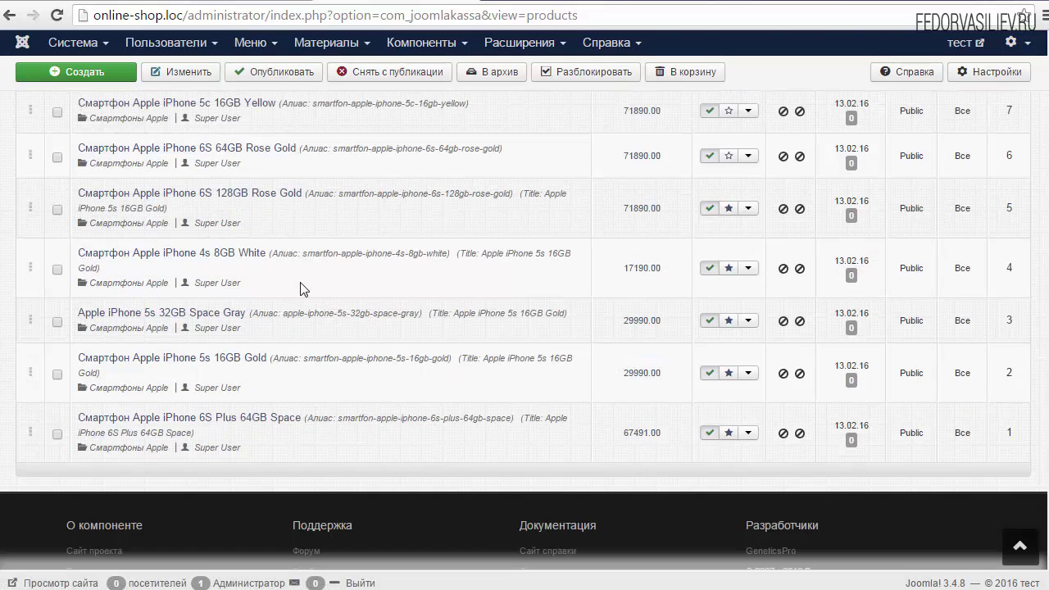
pyautogui.click(125, 421)
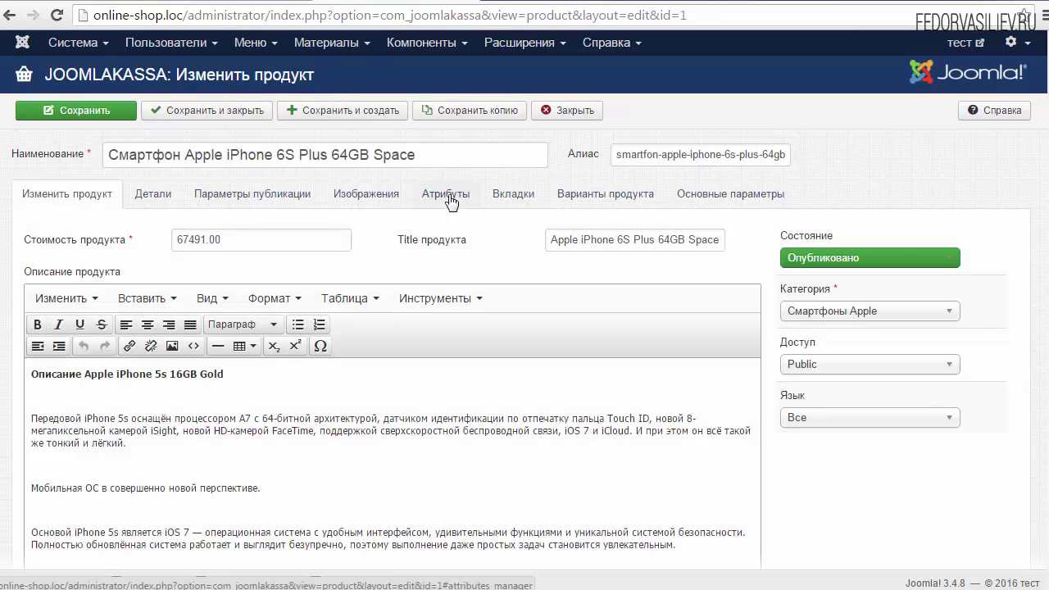
# - Add a new attribute entry to the Смартфон Apple iPhone 6S Plus 64GB Space product and choose Разрешение экрана as the attribute
pyautogui.click(446, 195)
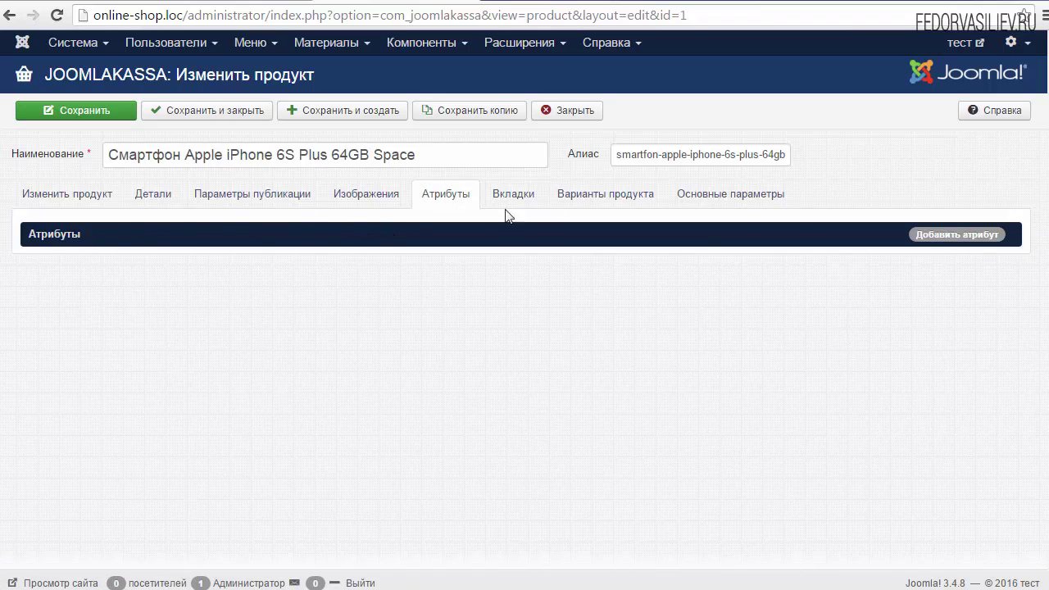
pyautogui.click(386, 201)
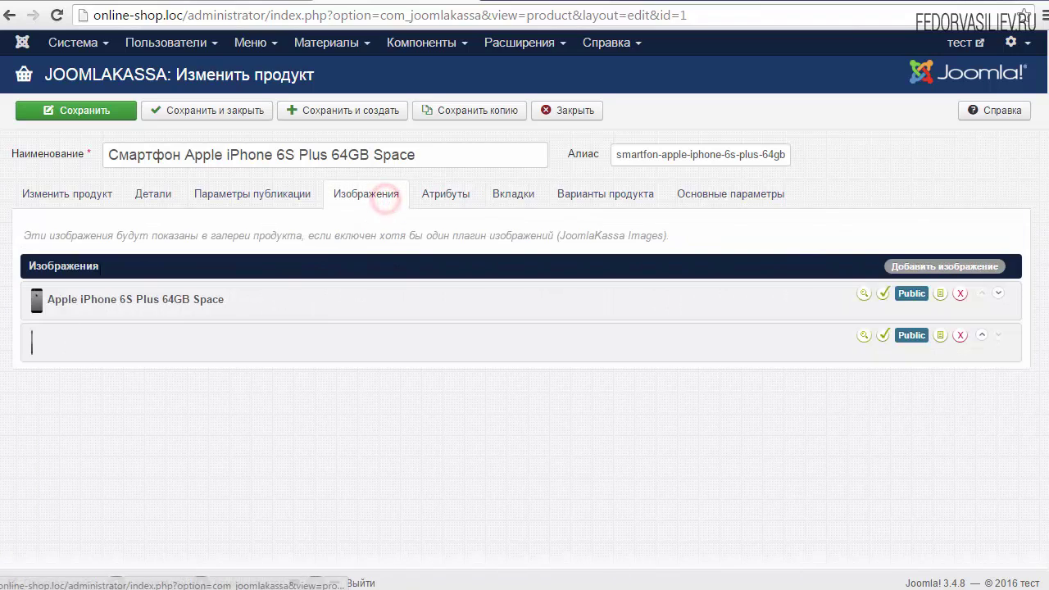
pyautogui.click(441, 200)
pyautogui.click(817, 238)
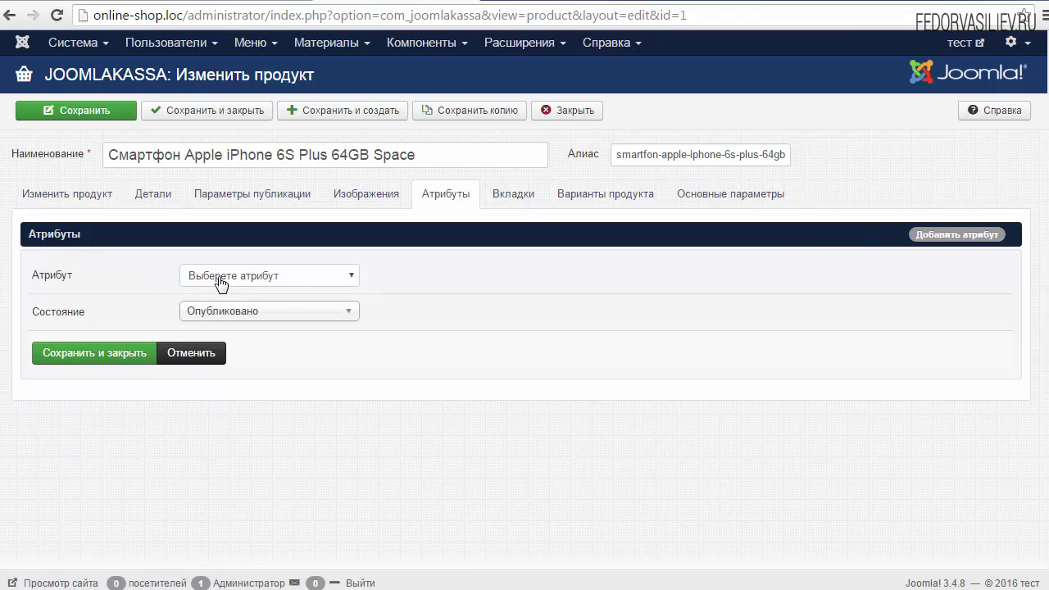
pyautogui.click(262, 280)
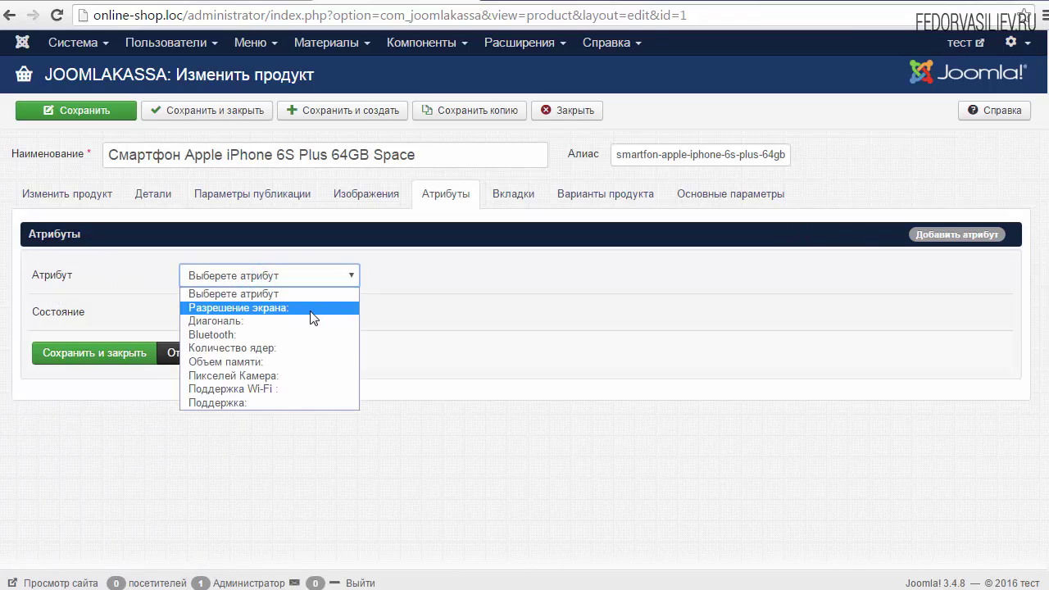
pyautogui.click(311, 309)
pyautogui.click(287, 277)
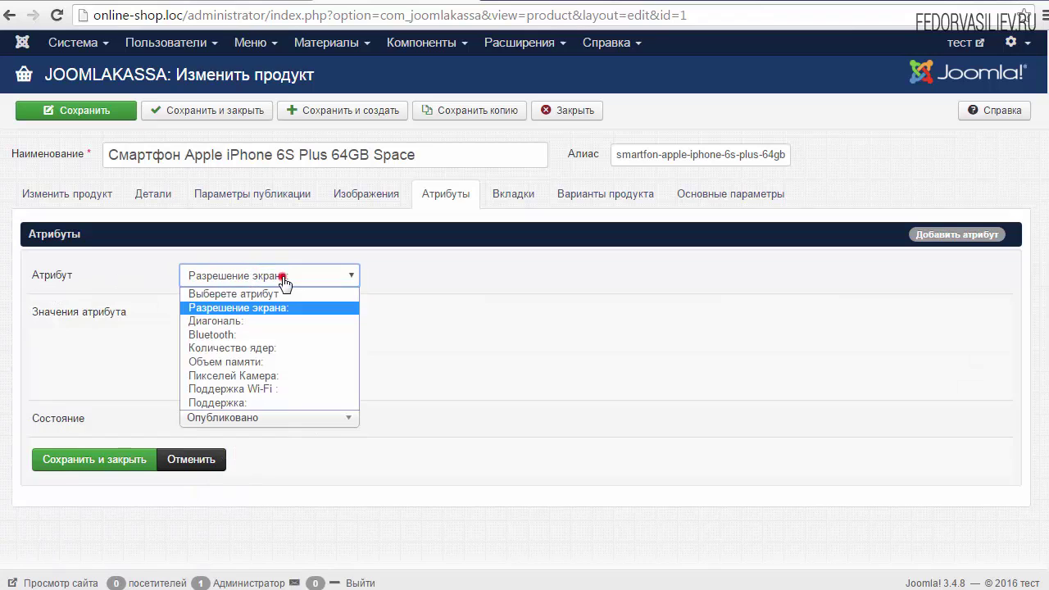
pyautogui.click(241, 306)
# - Set the Разрешение экрана attribute value to 1920 x 1080 and save the attribute entry
pyautogui.moveTo(32, 320); pyautogui.dragTo(166, 362)
pyautogui.click(166, 360)
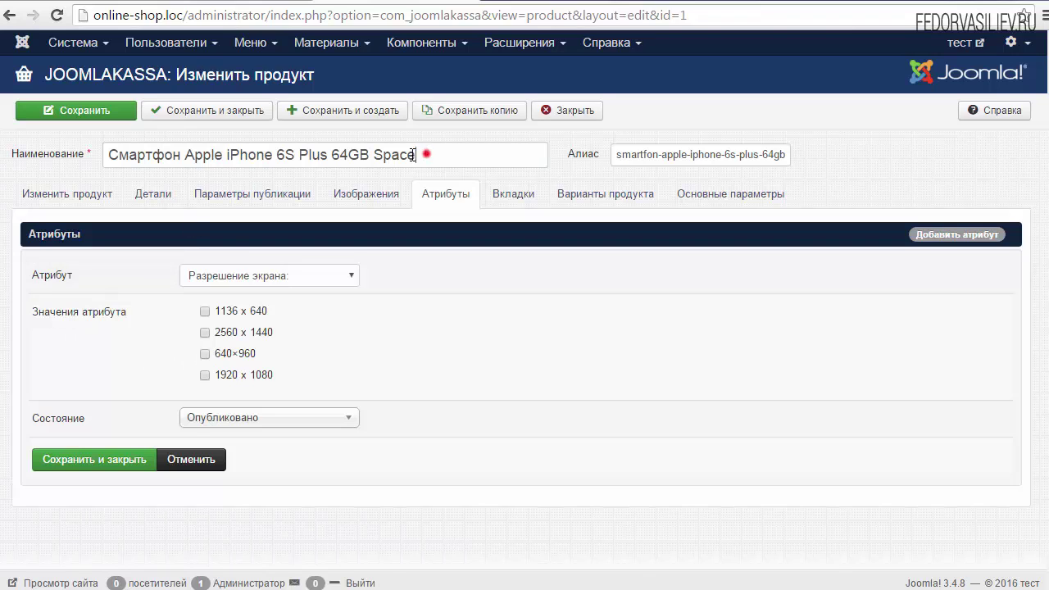
pyautogui.moveTo(416, 154); pyautogui.dragTo(164, 155)
pyautogui.click(192, 154)
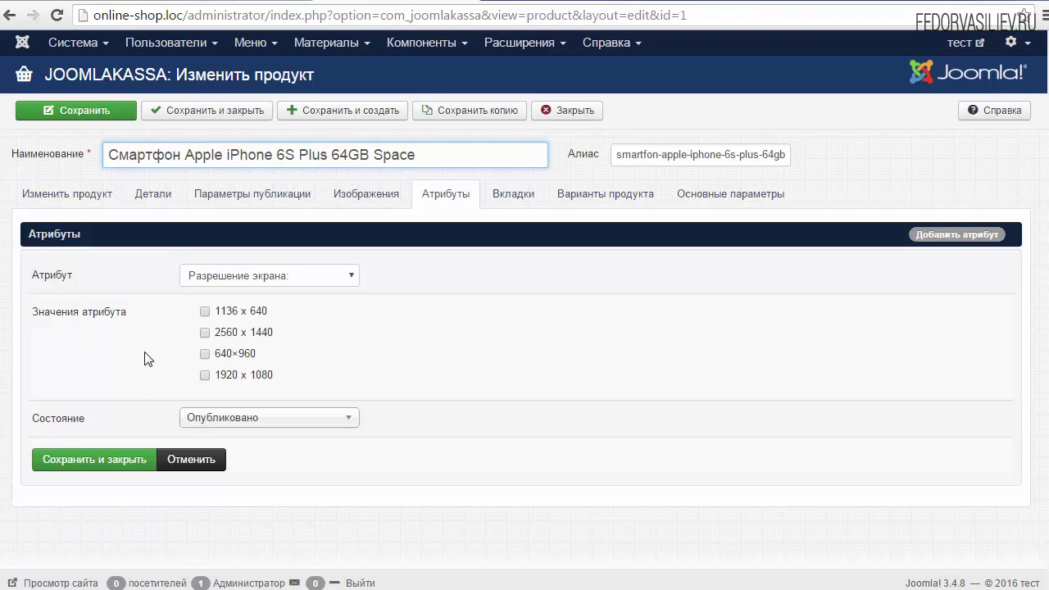
pyautogui.click(204, 376)
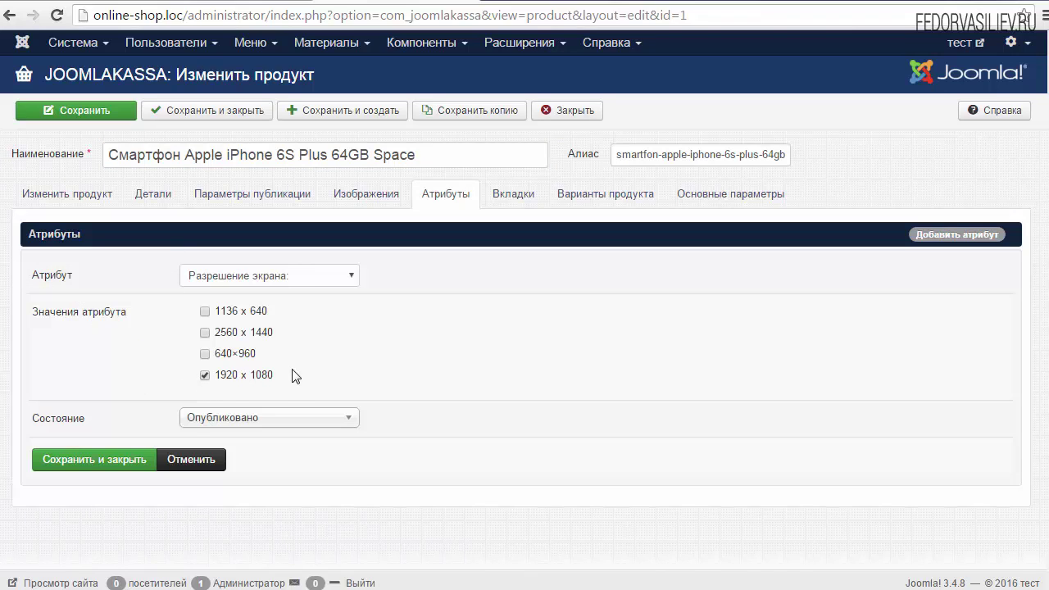
pyautogui.click(110, 459)
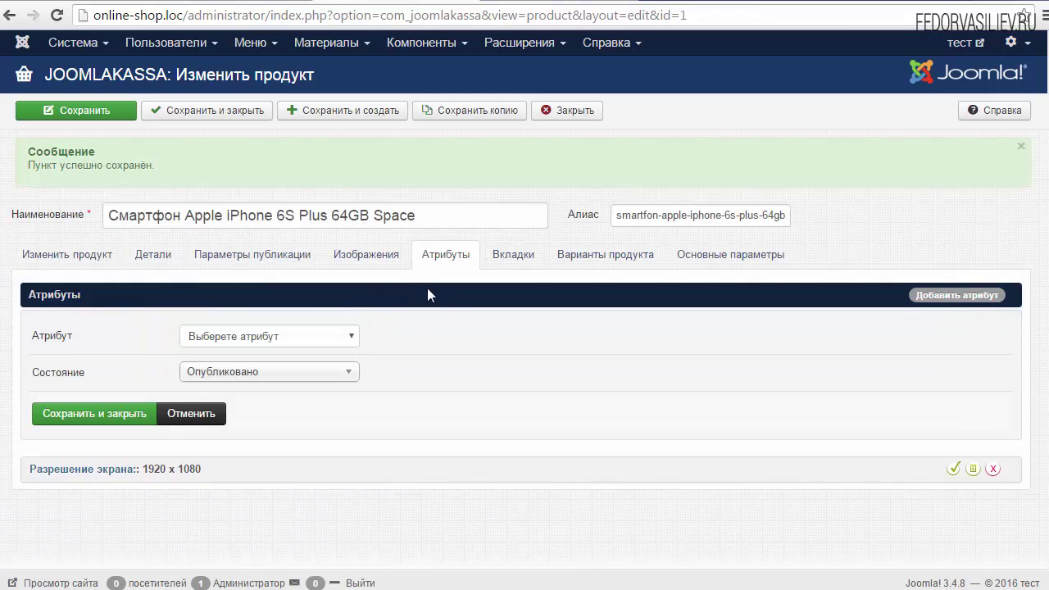
# - Add the Диагональ attribute to the product with the value 5.5 and save the entry
pyautogui.click(305, 338)
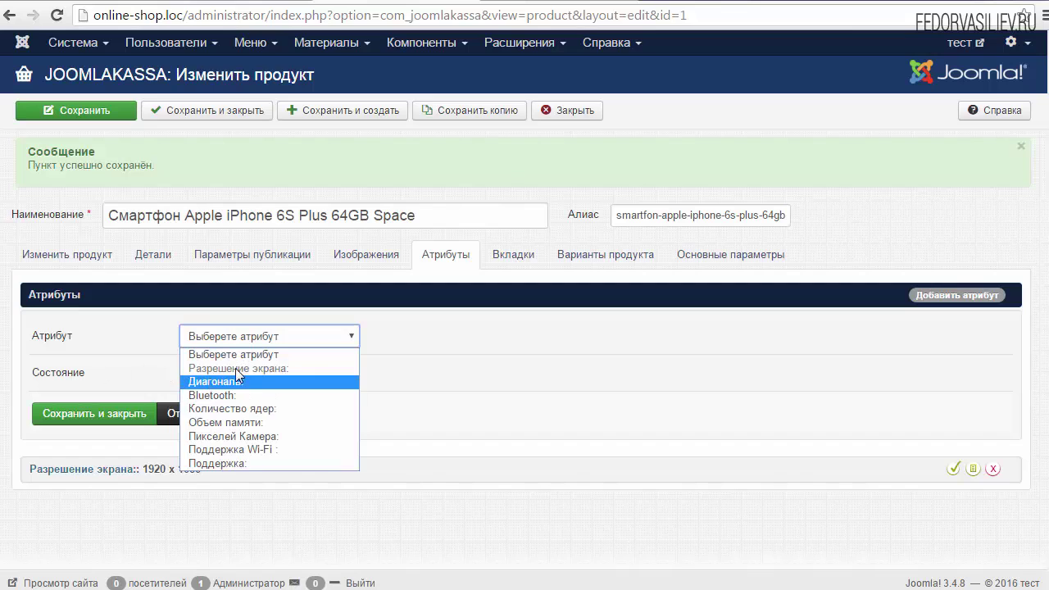
pyautogui.click(211, 383)
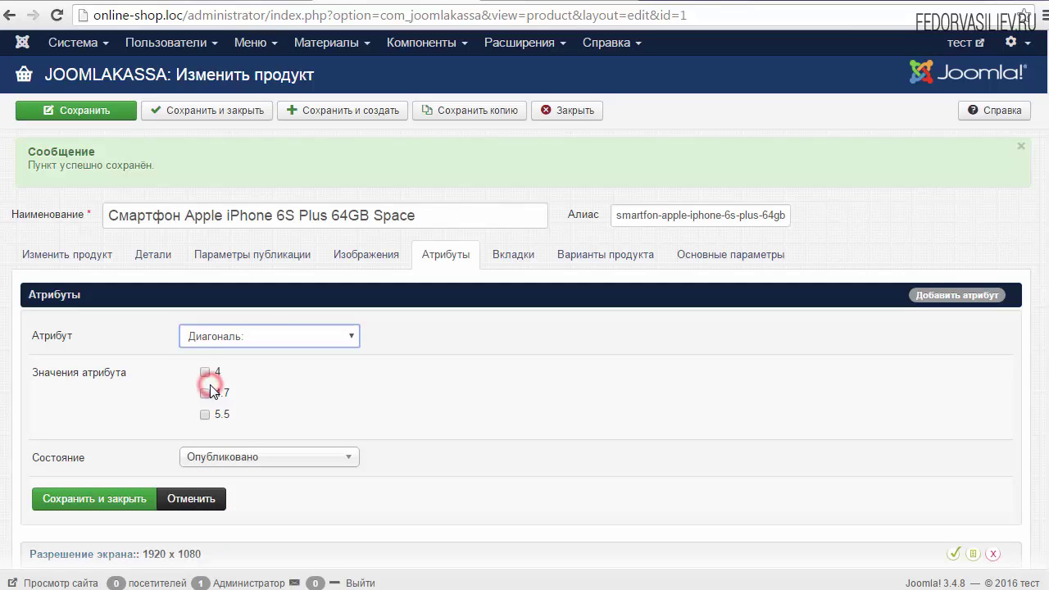
pyautogui.click(205, 416)
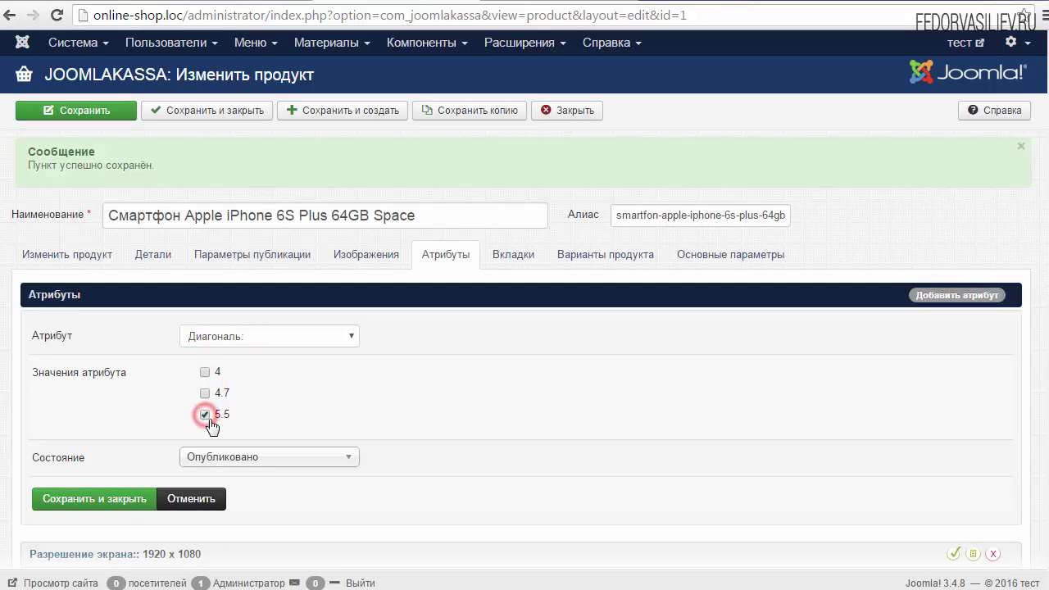
pyautogui.click(130, 498)
# - Add the Bluetooth attribute to the product with the value Да and save the entry
pyautogui.click(199, 299)
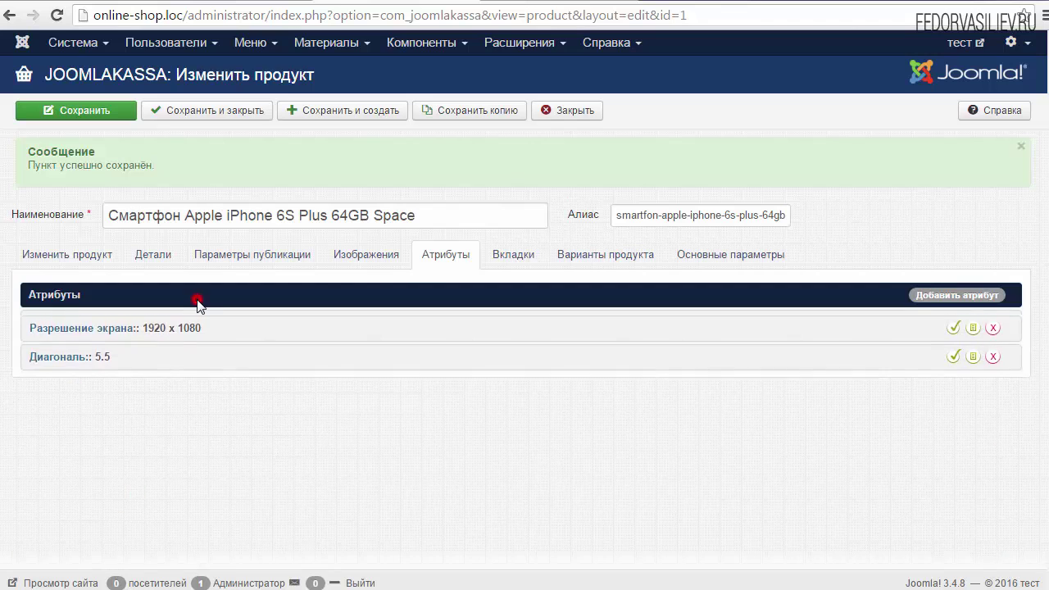
pyautogui.click(215, 338)
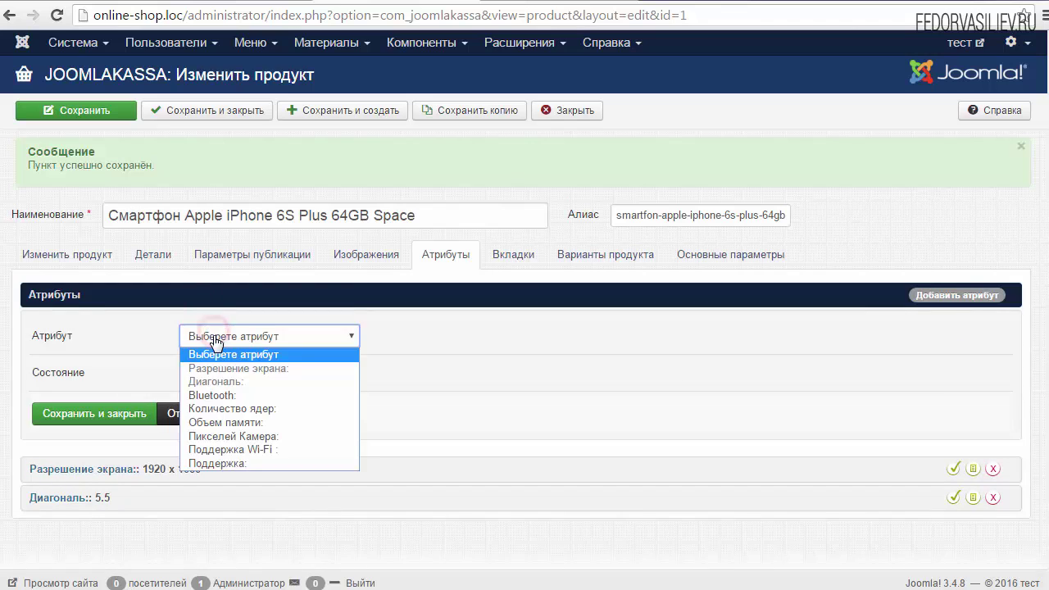
pyautogui.click(215, 395)
pyautogui.click(204, 372)
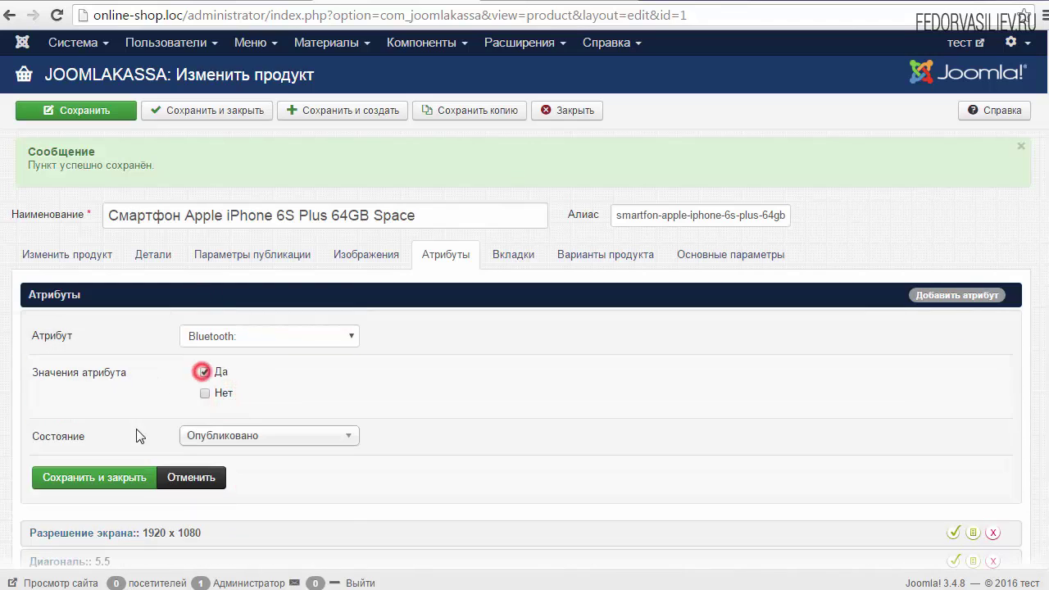
pyautogui.click(107, 477)
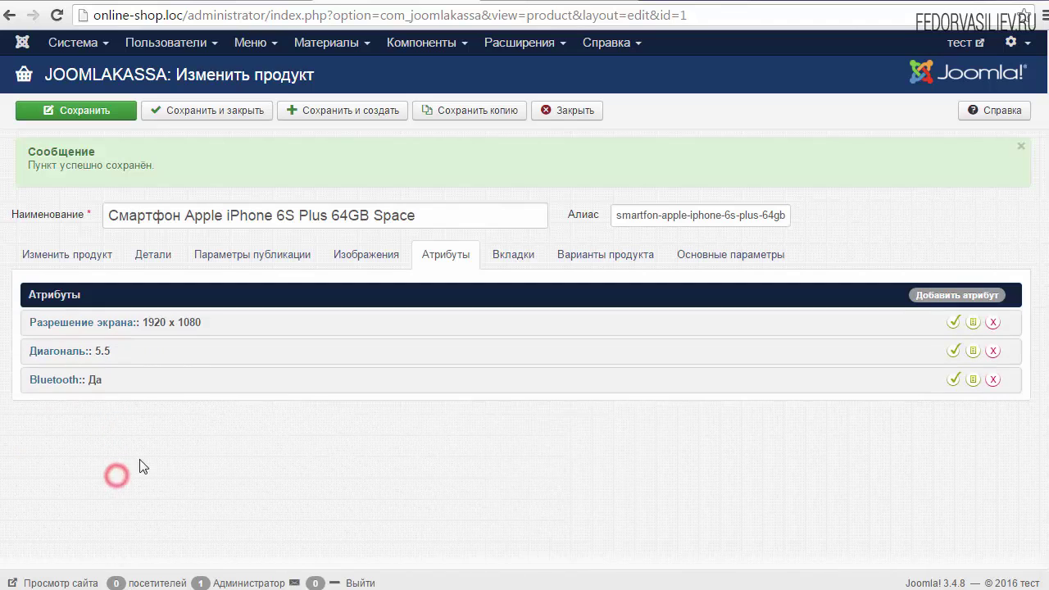
# - Add the Количество ядер attribute to the product with the value 4 and save the entry
pyautogui.click(210, 298)
pyautogui.click(246, 336)
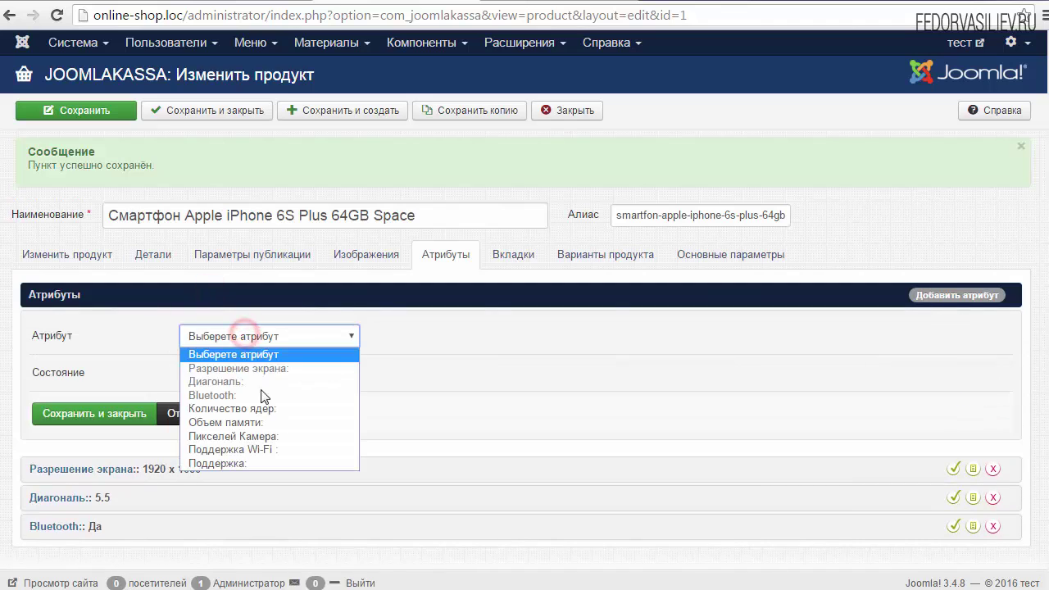
pyautogui.click(279, 408)
pyautogui.click(205, 437)
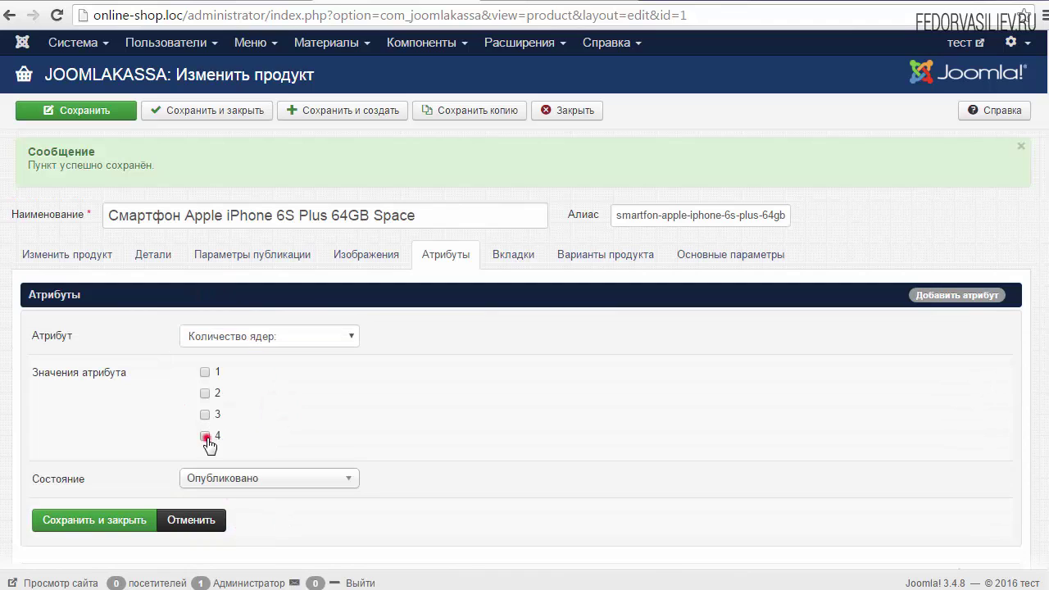
pyautogui.click(131, 519)
# - Add the Объем памяти attribute to the product with the value 3 and save the entry
pyautogui.click(246, 292)
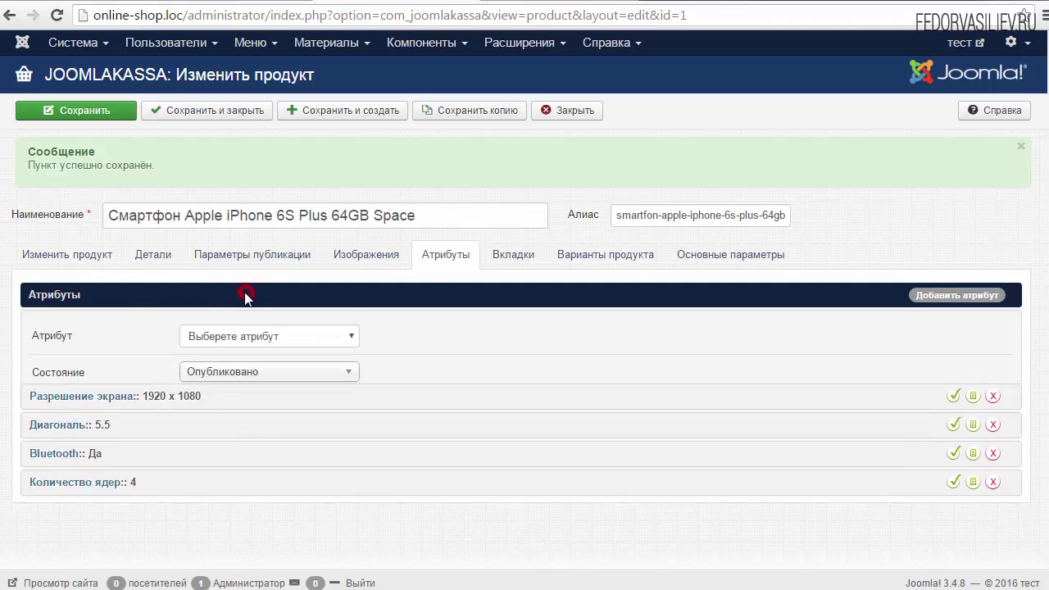
pyautogui.click(250, 333)
pyautogui.click(265, 424)
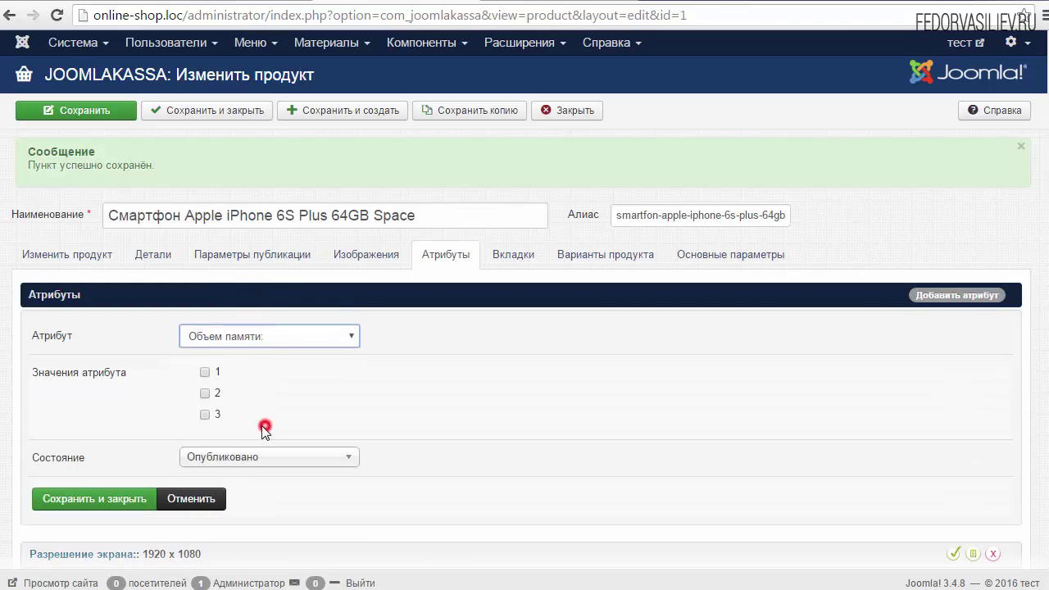
pyautogui.click(204, 412)
pyautogui.click(119, 499)
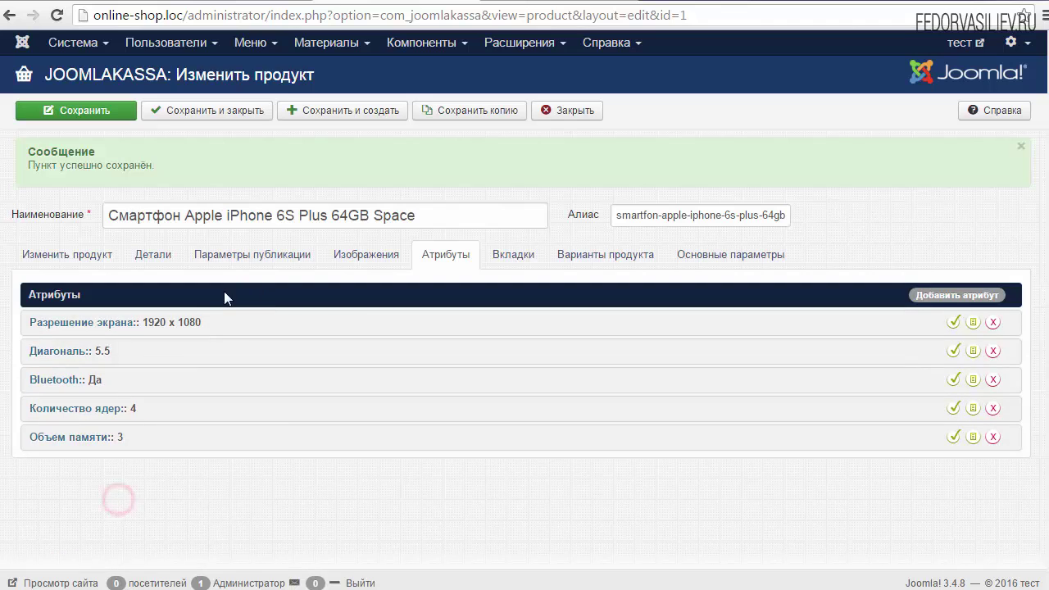
# - Add the attributes Пикселей Камера with 12, Поддержка Wi-Fi with Да and Поддержка with 4G да, and save and close the product
pyautogui.click(227, 294)
pyautogui.click(253, 336)
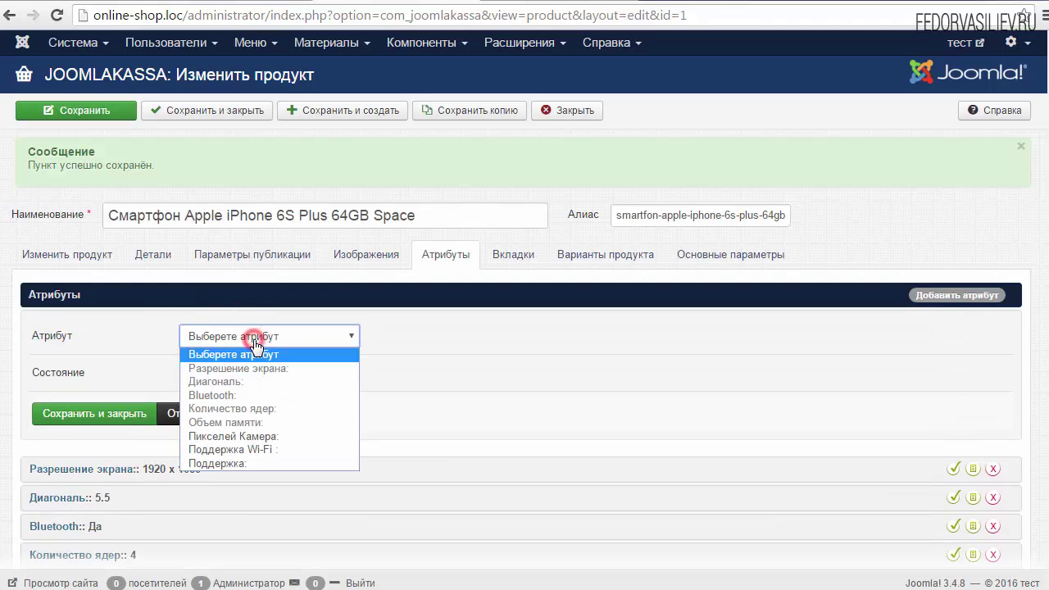
pyautogui.click(276, 436)
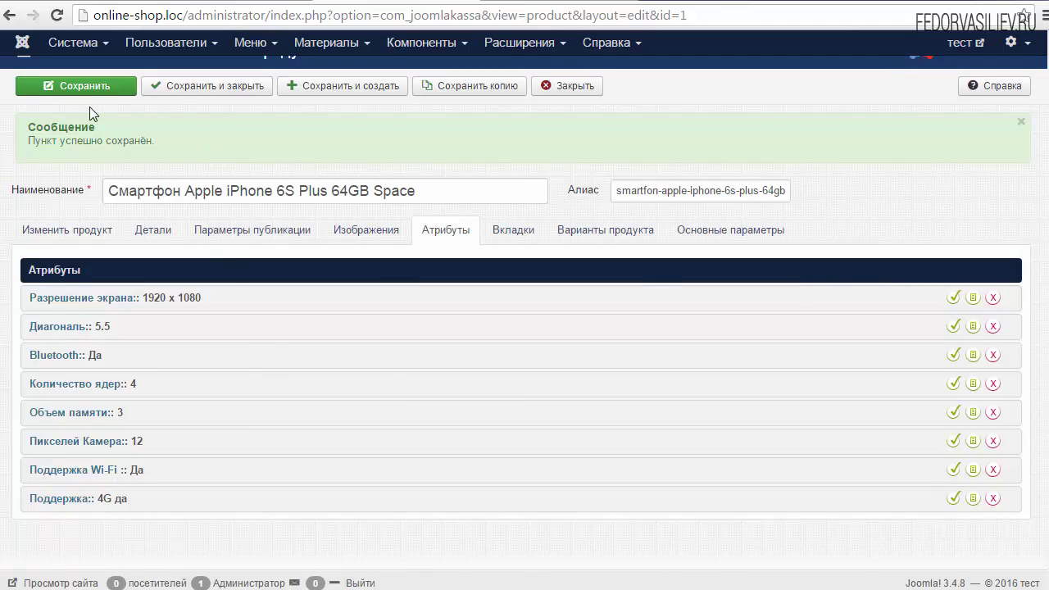
pyautogui.click(175, 87)
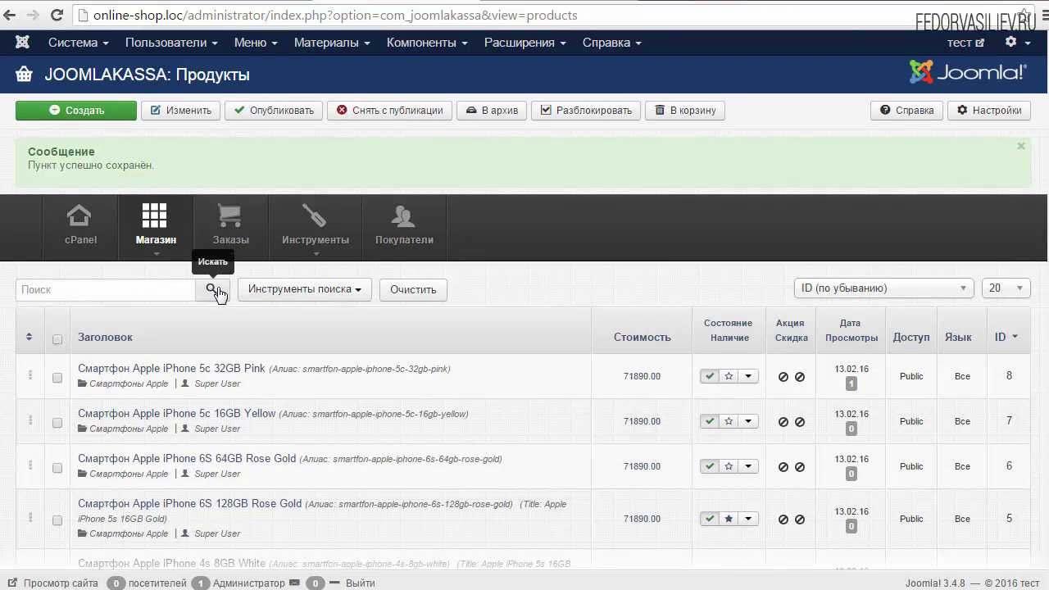
pyautogui.scroll(-3, 347, 410)
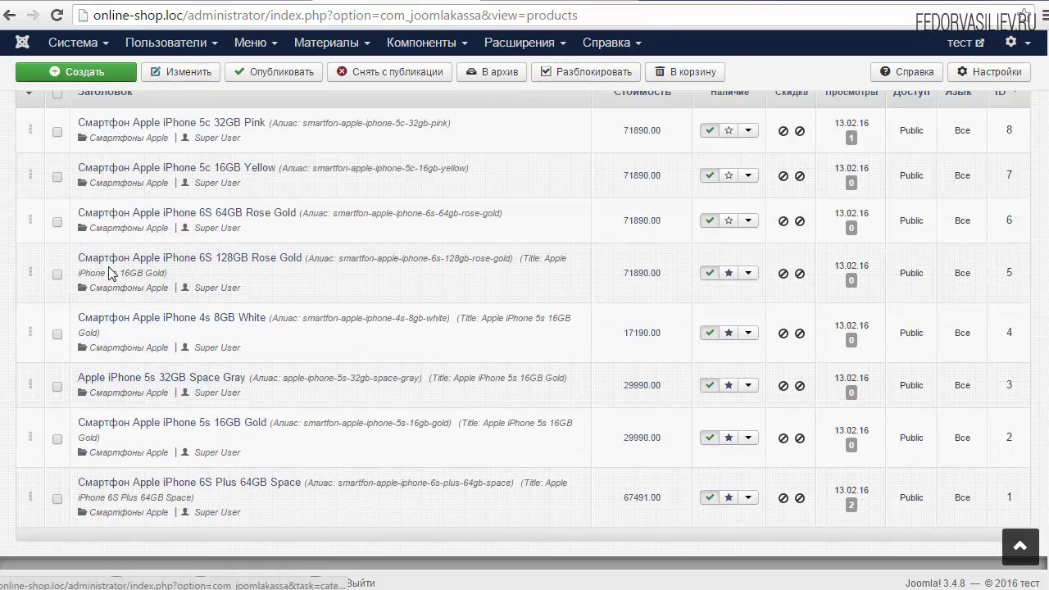
pyautogui.moveTo(111, 266)
pyautogui.scroll(1, 155, 209)
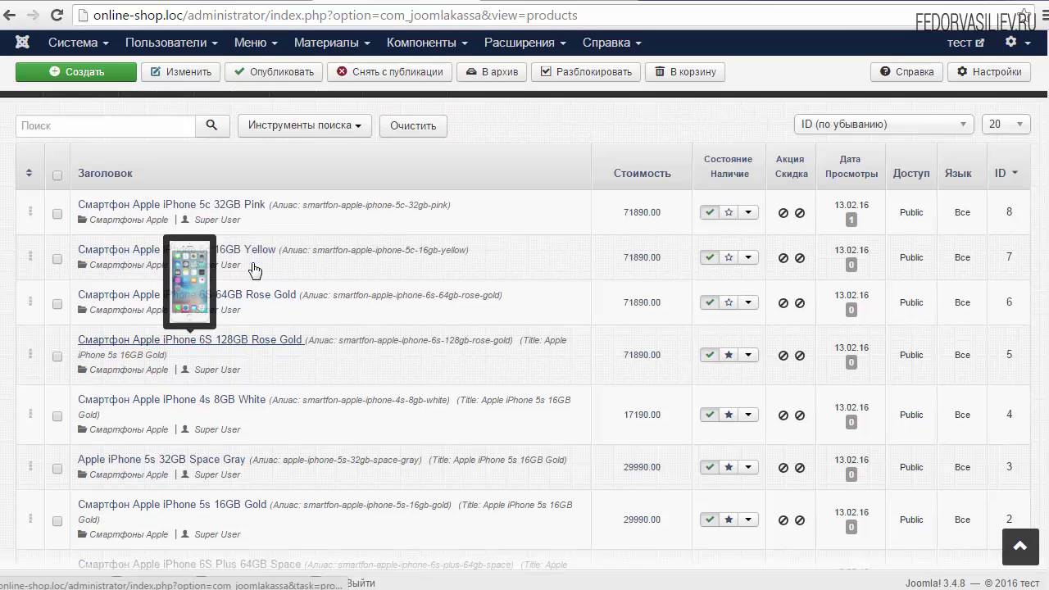
pyautogui.scroll(-2, 162, 234)
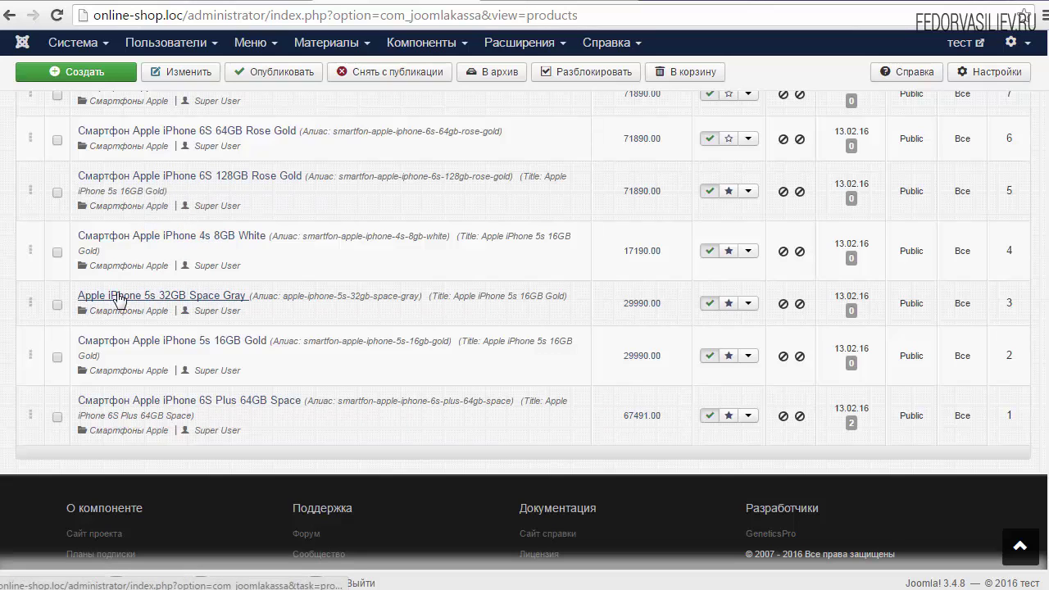
pyautogui.scroll(2, 123, 302)
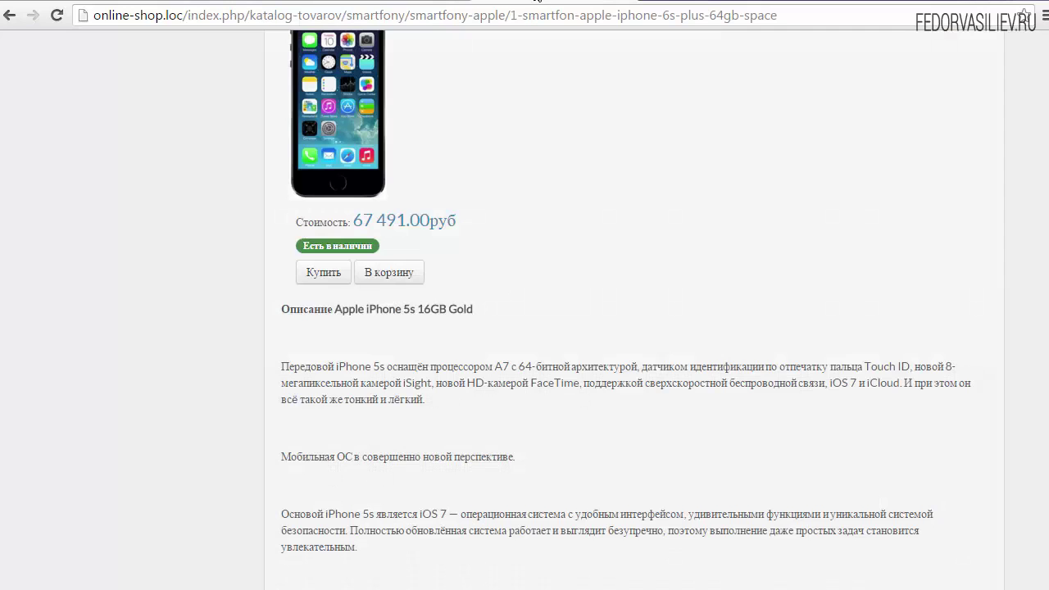
# - Reload the Смартфон Apple iPhone 6S Plus 64GB Space page on the shop site and check it for the added attributes
pyautogui.scroll(4, 430, 295)
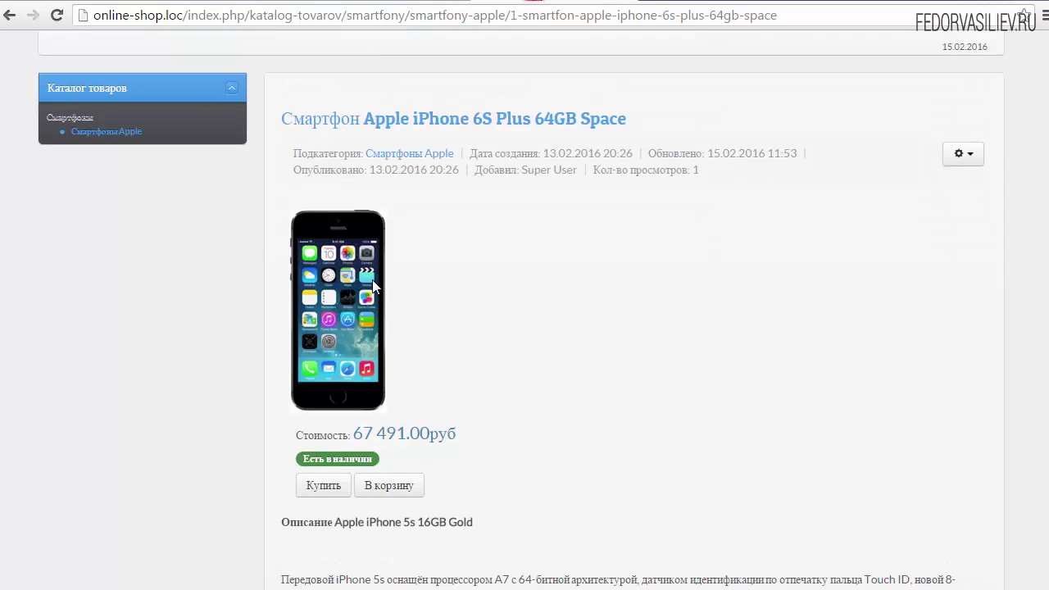
pyautogui.scroll(-3, 373, 286)
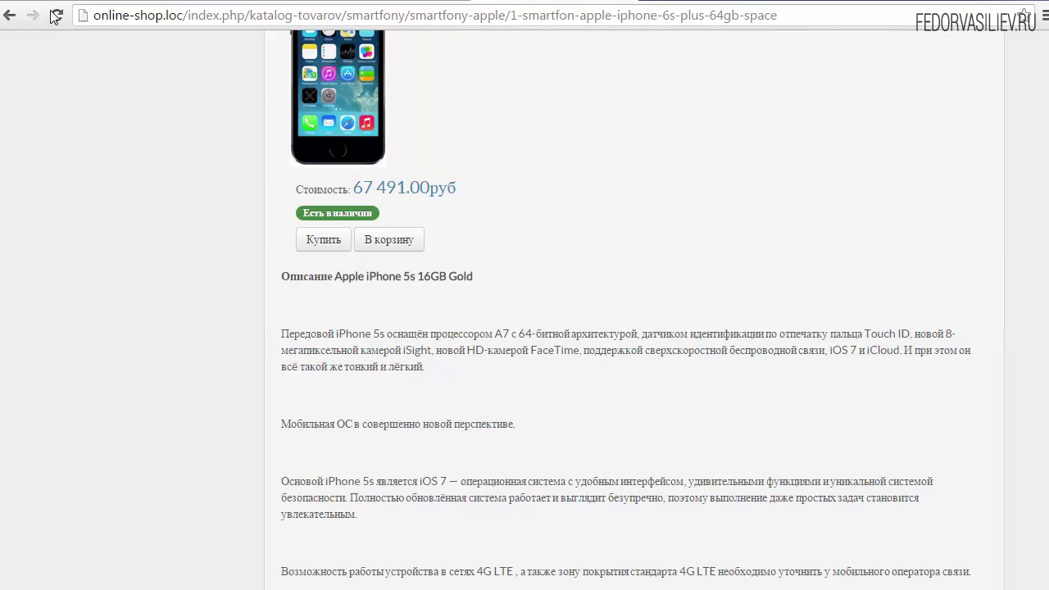
pyautogui.click(56, 15)
pyautogui.scroll(-4, 556, 328)
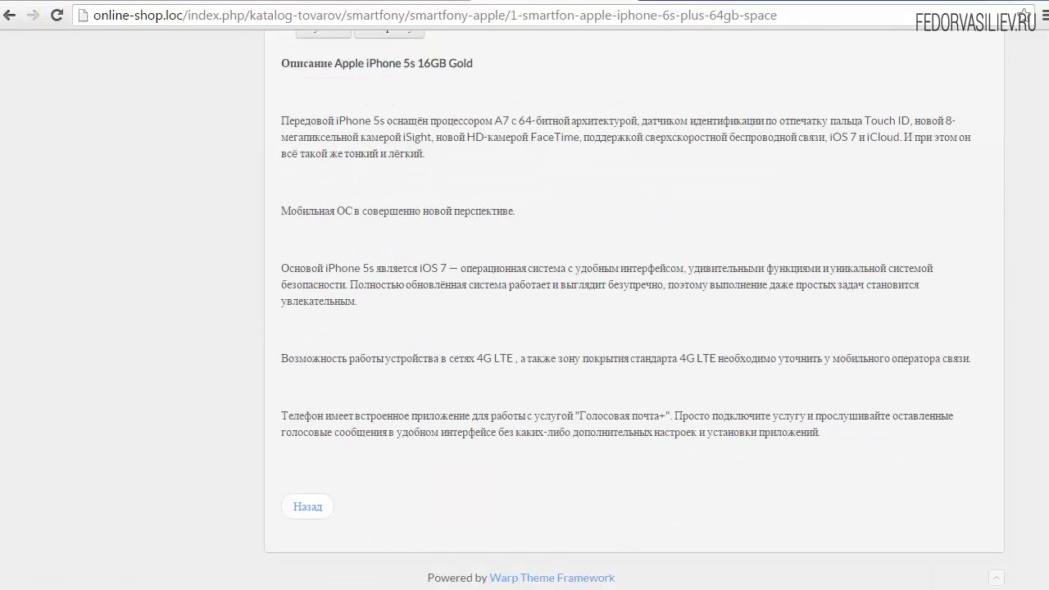
pyautogui.scroll(7, 556, 221)
pyautogui.moveTo(1042, 140); pyautogui.dragTo(1046, 275)
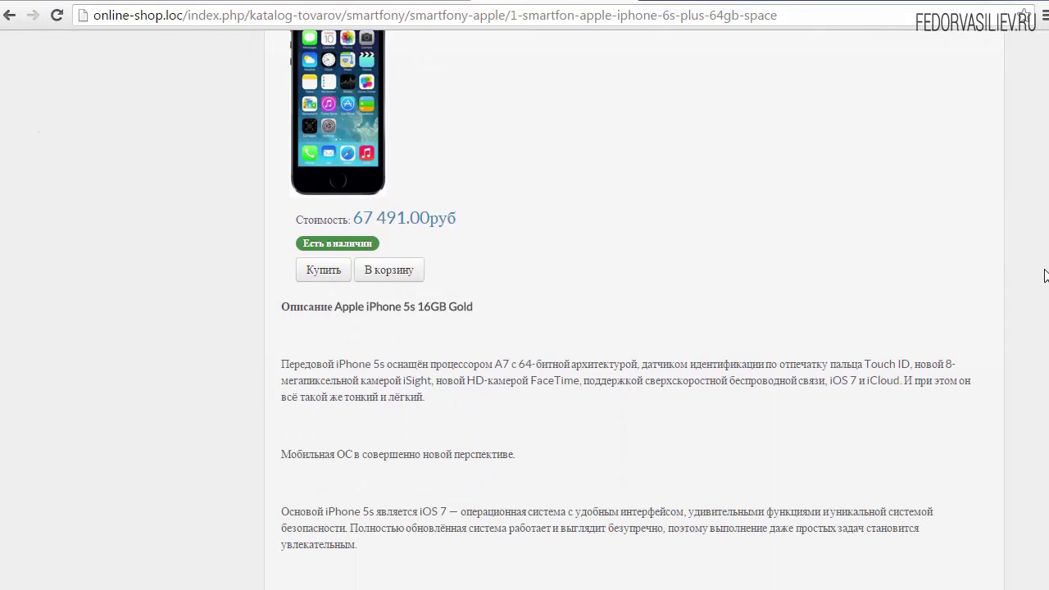
# - Return to the shop administration and open the JoomlaKassa configuration at the product page settings
pyautogui.hotkey('ctrl', 'Tab')
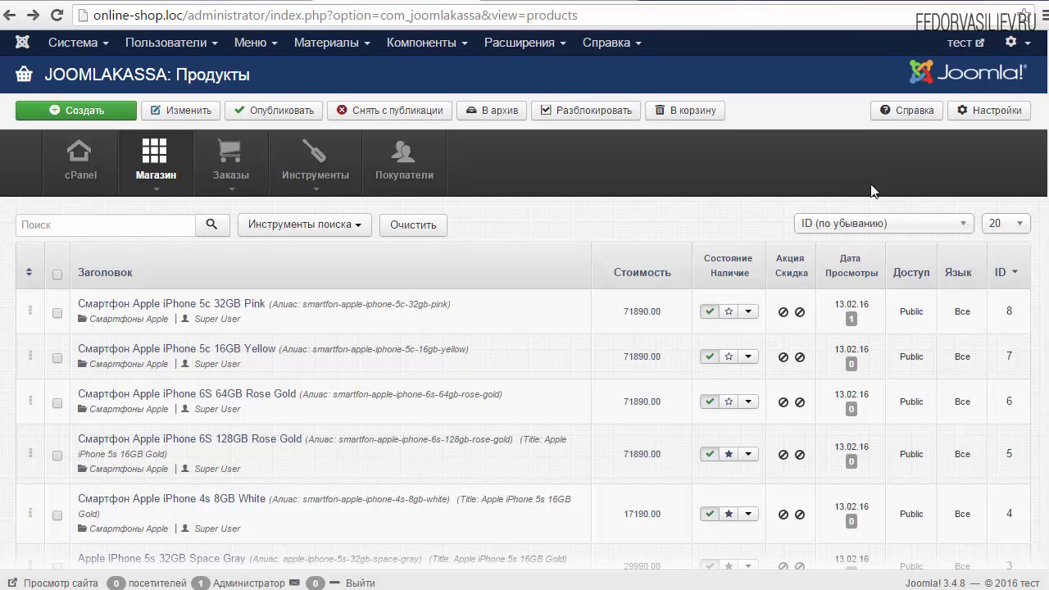
pyautogui.click(988, 116)
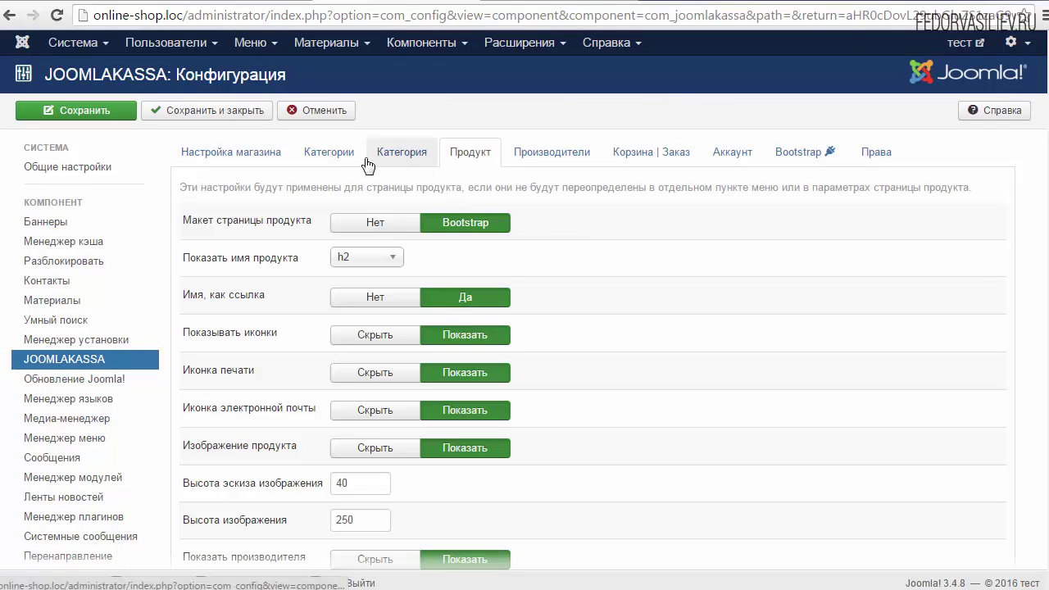
pyautogui.click(275, 152)
pyautogui.click(457, 155)
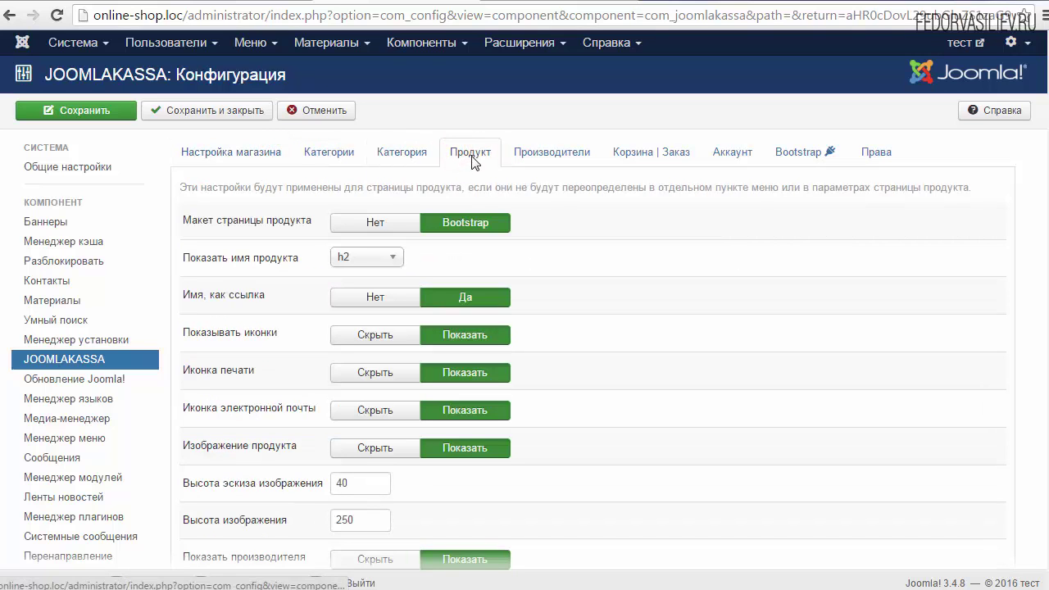
# - Find the Атрибуты продукта setting in the product page configuration and open its list of display options
pyautogui.scroll(-15, 593, 328)
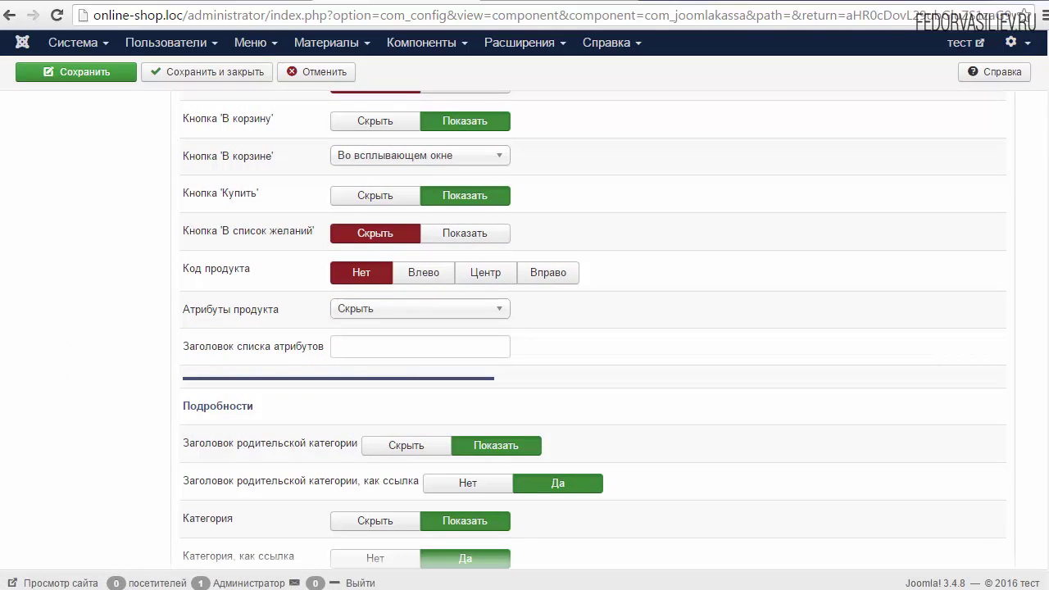
pyautogui.scroll(-1, 541, 328)
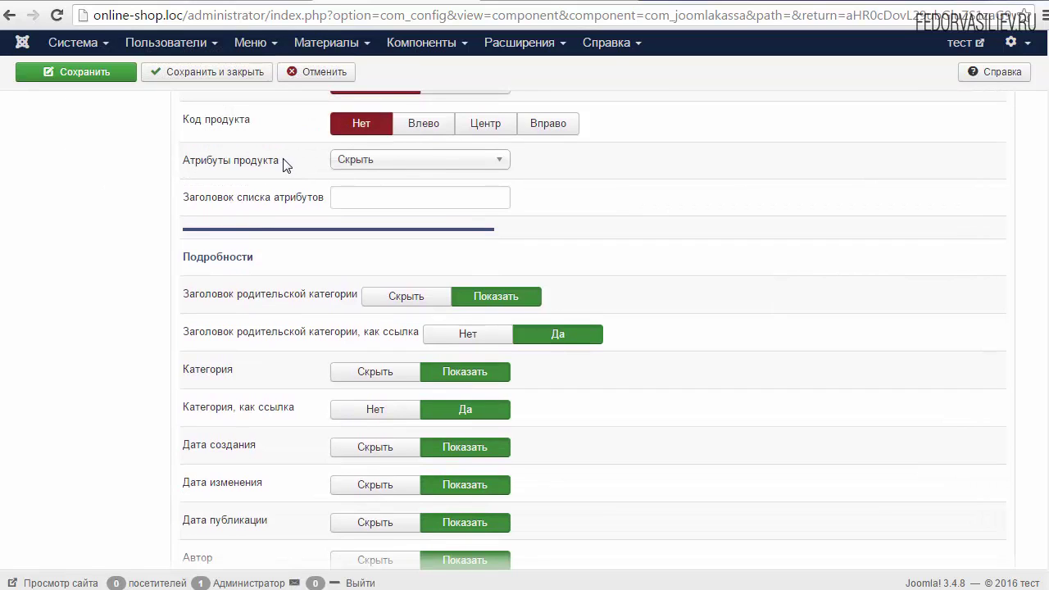
pyautogui.moveTo(281, 160); pyautogui.dragTo(200, 161)
pyautogui.click(590, 176)
pyautogui.click(498, 164)
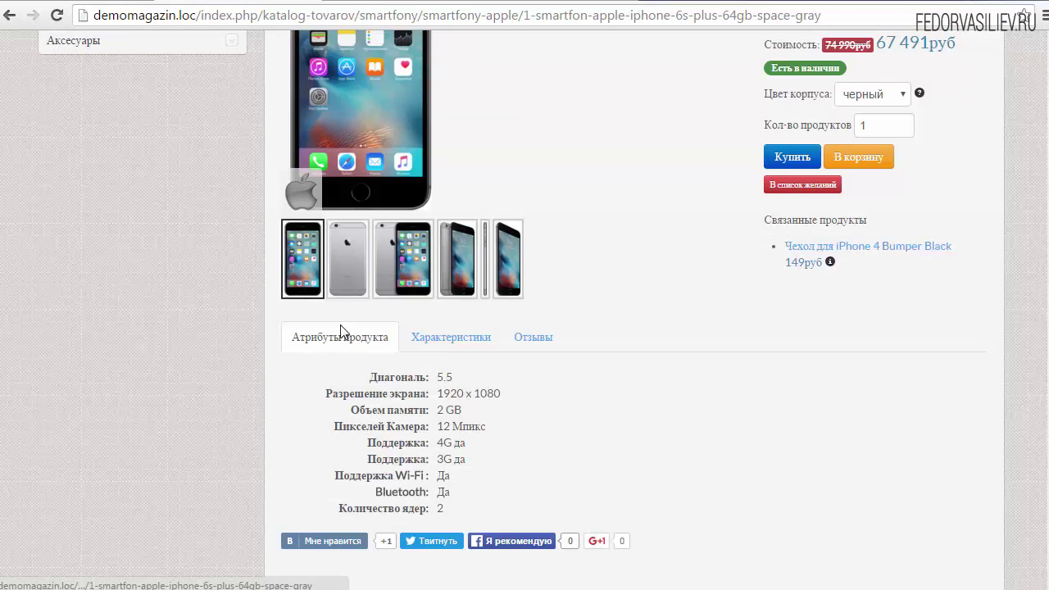
# - Examine the Атрибуты продукта, Характеристики and Отзывы tabs on the demo shop's iPhone 6S Plus product page
pyautogui.scroll(-2, 341, 332)
pyautogui.click(429, 174)
pyautogui.click(521, 176)
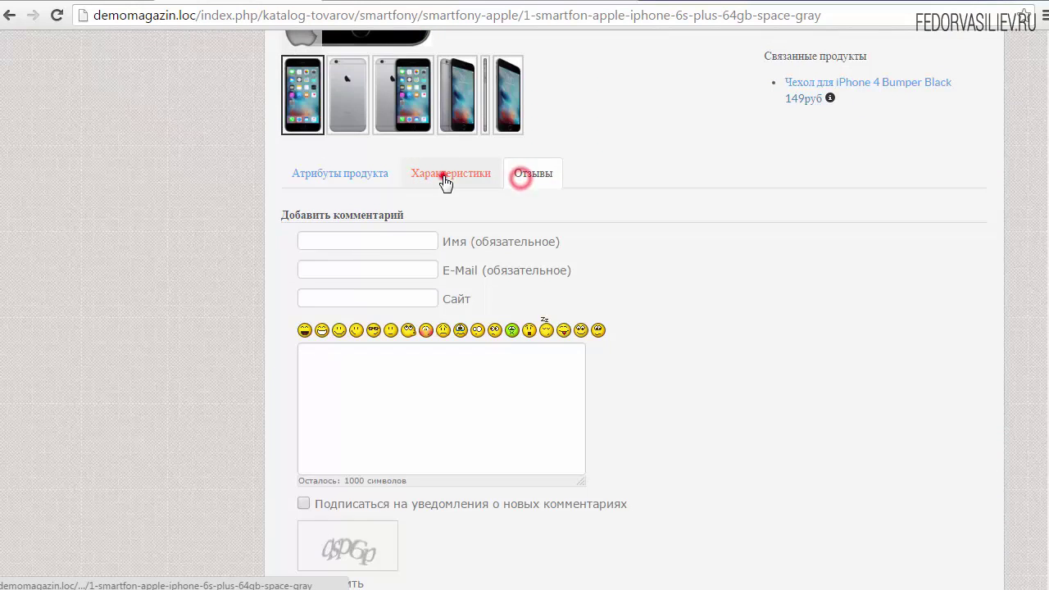
pyautogui.click(443, 175)
pyautogui.click(370, 176)
pyautogui.scroll(2, 573, 295)
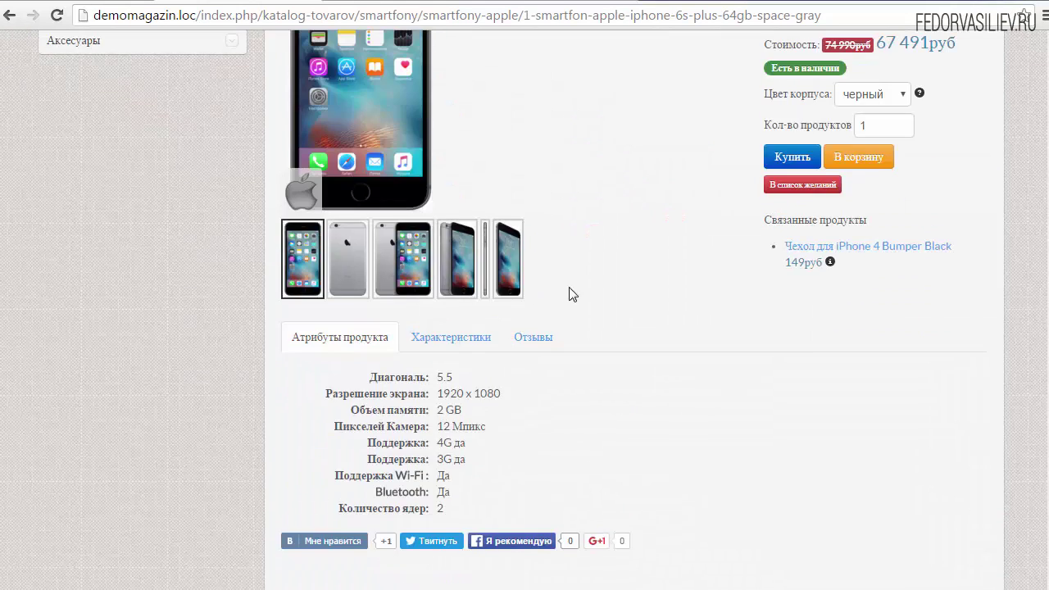
pyautogui.scroll(4, 573, 294)
pyautogui.scroll(-3, 694, 292)
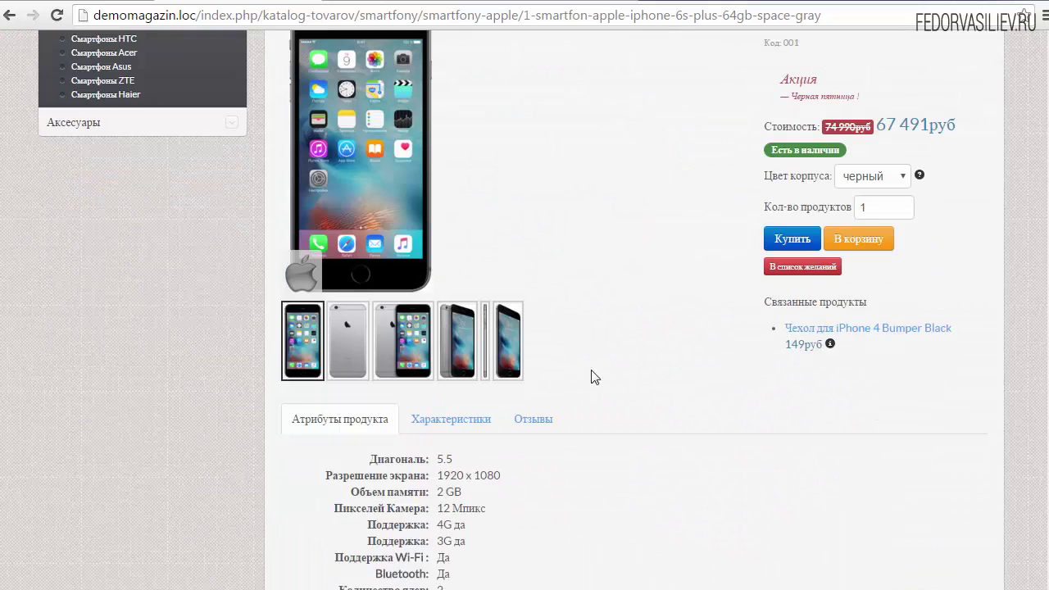
pyautogui.scroll(-2, 424, 452)
# - Return to the JoomlaKassa configuration, set Атрибуты продукта to В блоке стоимости, and save the configuration
pyautogui.click(502, 2)
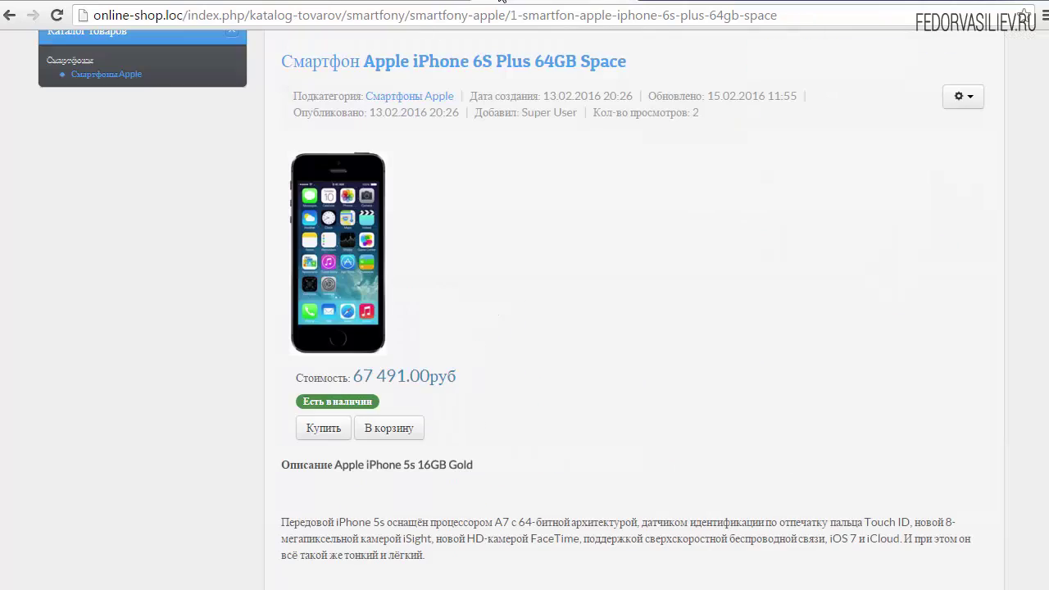
pyautogui.click(410, 4)
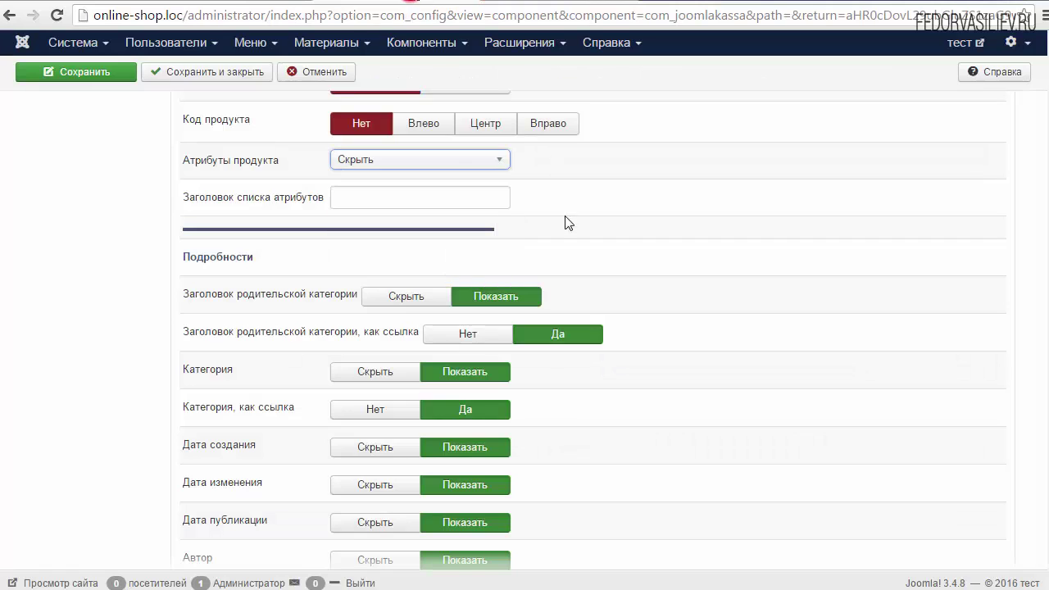
pyautogui.click(457, 171)
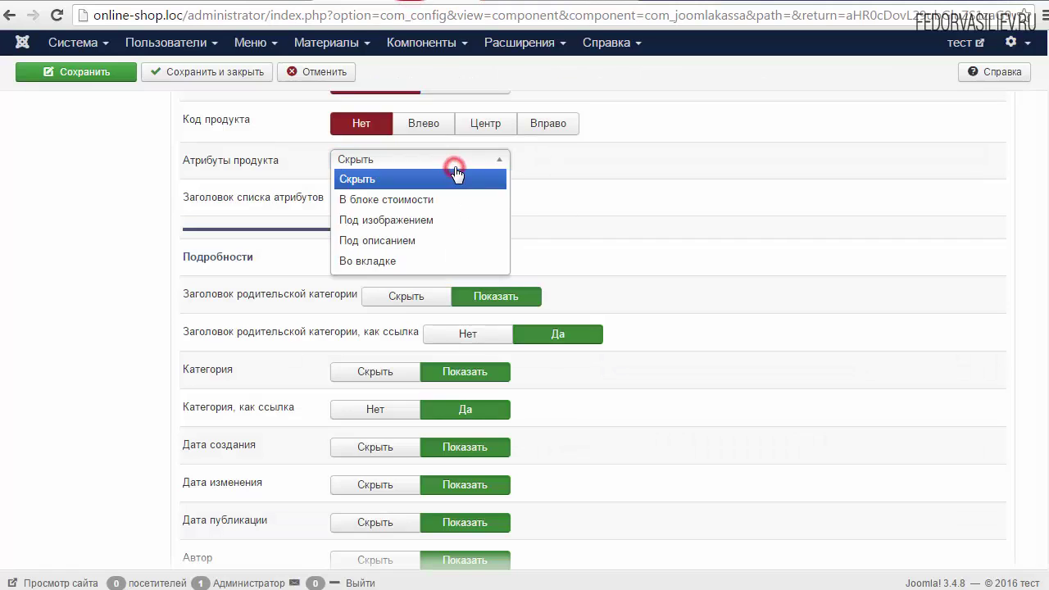
pyautogui.click(387, 202)
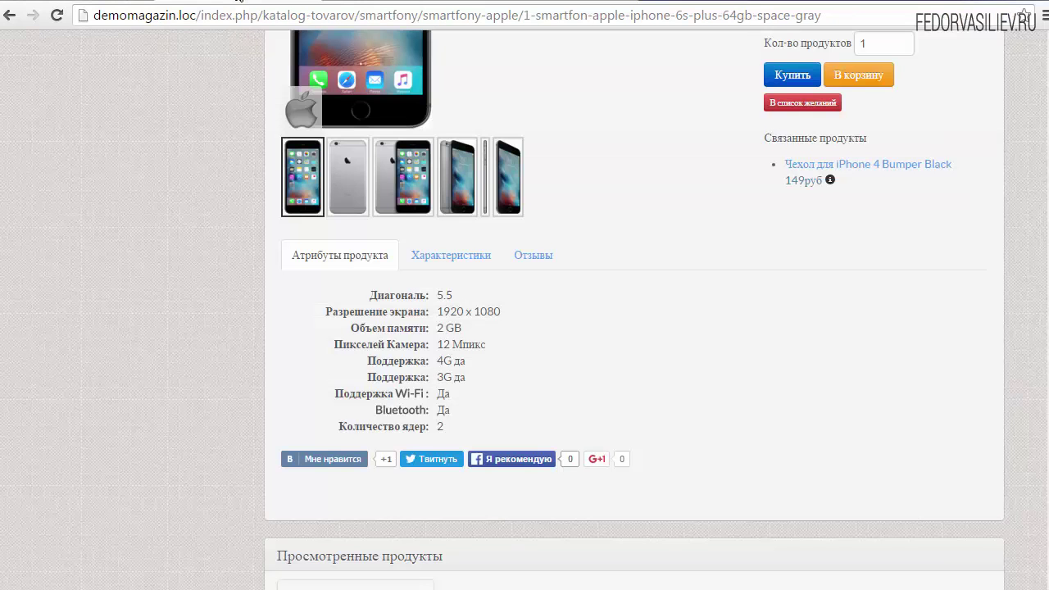
pyautogui.click(450, 257)
pyautogui.click(374, 259)
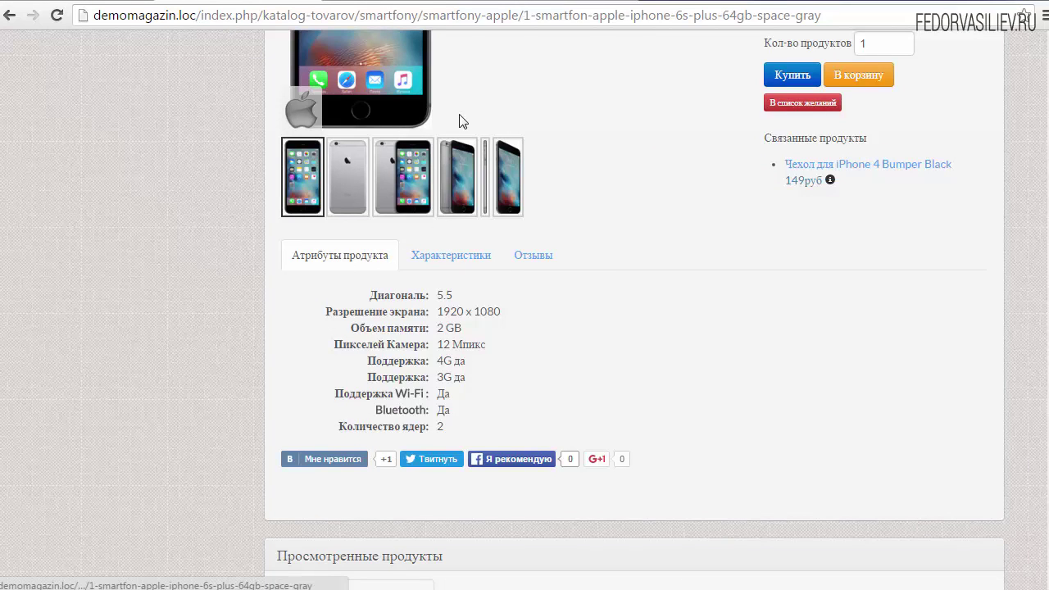
pyautogui.click(527, 3)
pyautogui.click(400, 4)
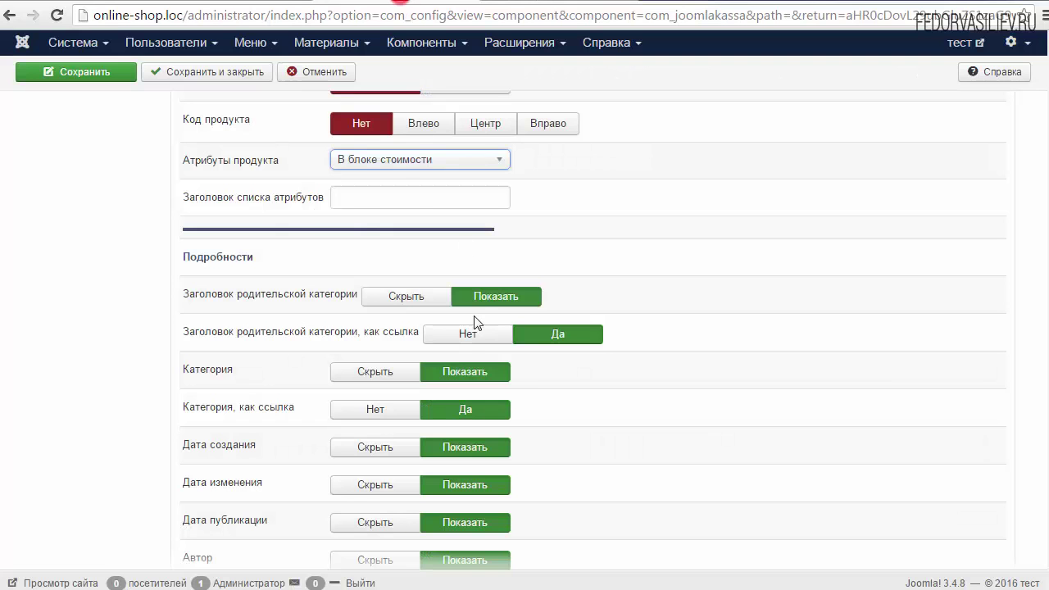
pyautogui.click(92, 76)
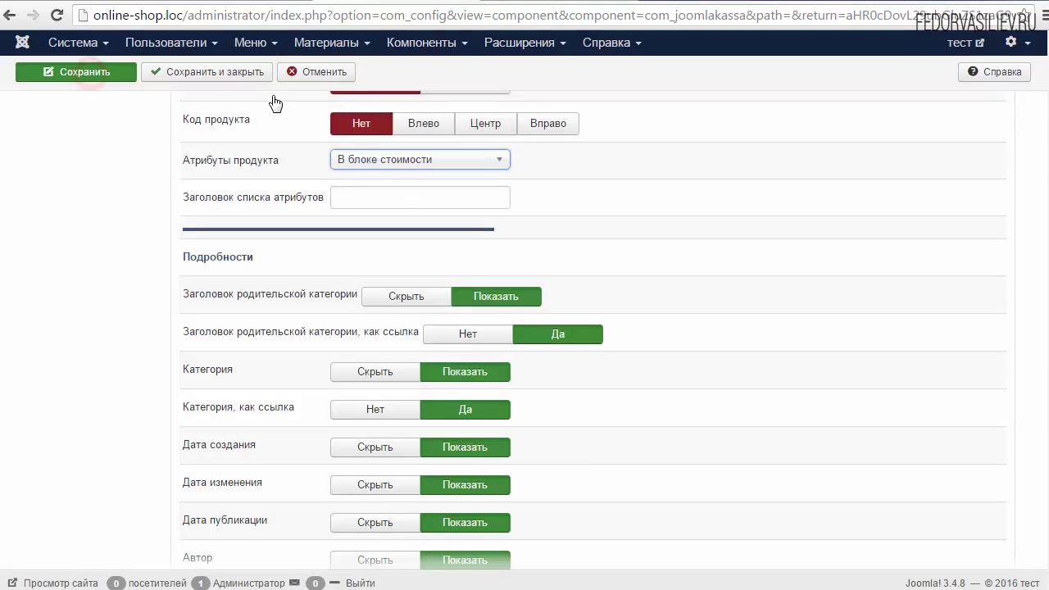
# - Reload the Смартфон Apple iPhone 6S Plus 64GB Space page and check where the attributes appear relative to the price block
pyautogui.click(527, 3)
pyautogui.click(56, 14)
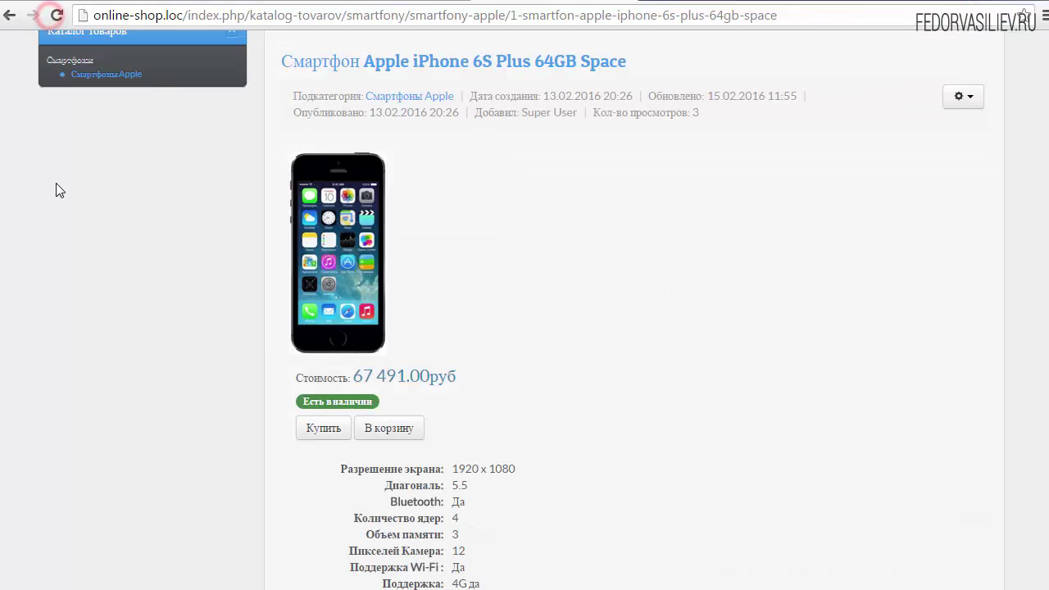
pyautogui.scroll(-1, 65, 196)
pyautogui.moveTo(338, 302); pyautogui.dragTo(516, 424)
pyautogui.click(536, 417)
pyautogui.scroll(-4, 615, 403)
pyautogui.scroll(5, 617, 403)
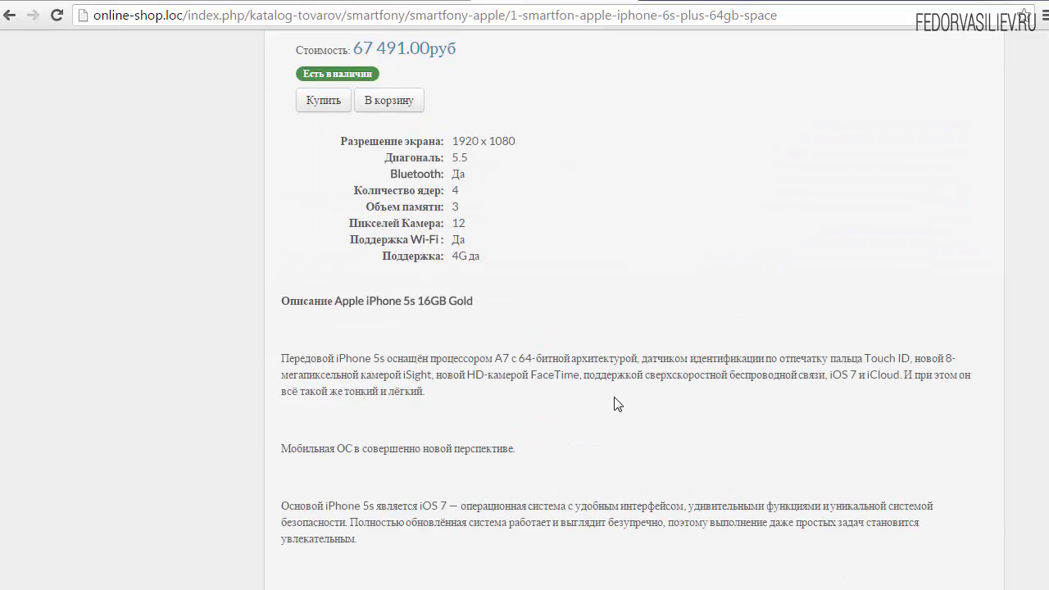
pyautogui.moveTo(295, 302); pyautogui.dragTo(456, 343)
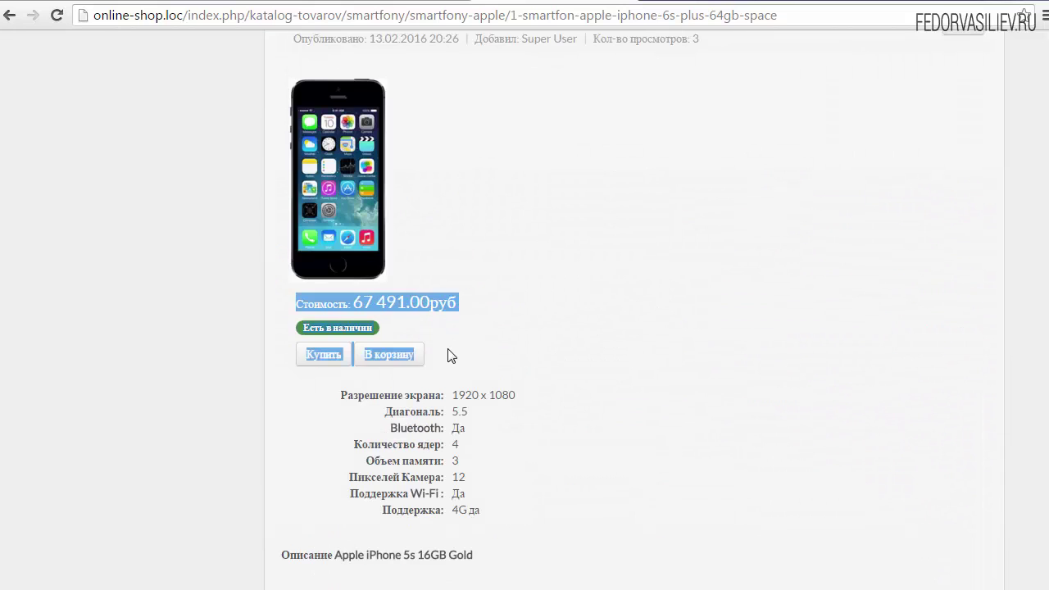
pyautogui.click(450, 355)
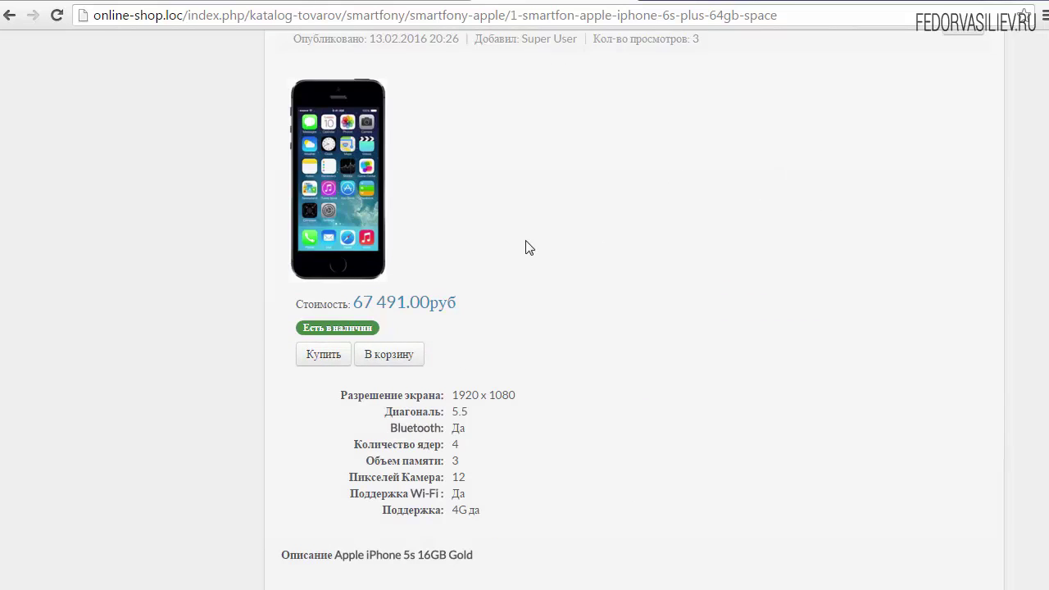
pyautogui.scroll(2, 260, 249)
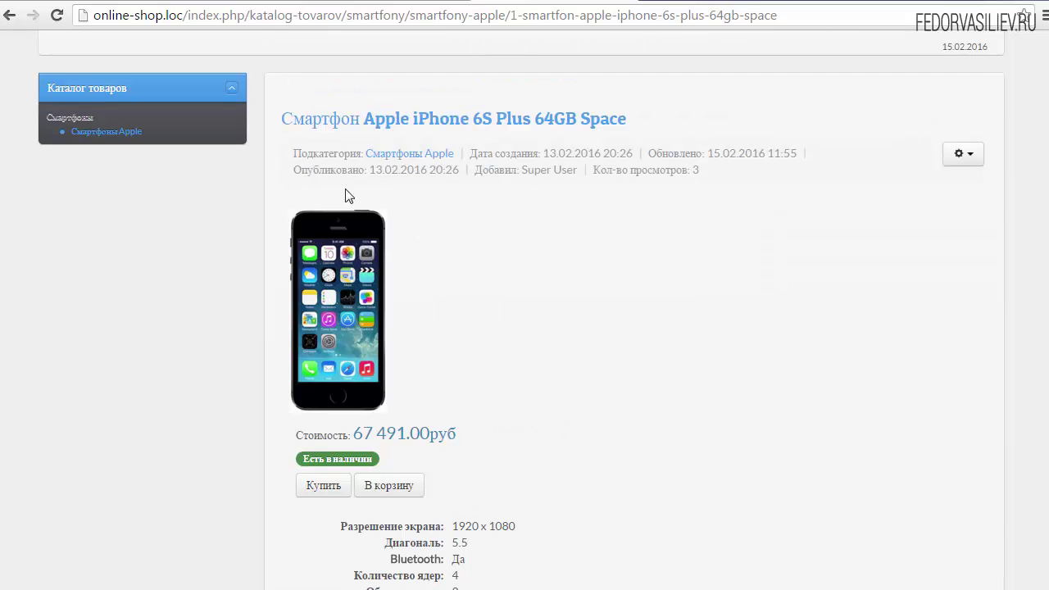
# - Go back to the shop configuration, change Атрибуты продукта to Под описанием, and save it
pyautogui.click(385, 1)
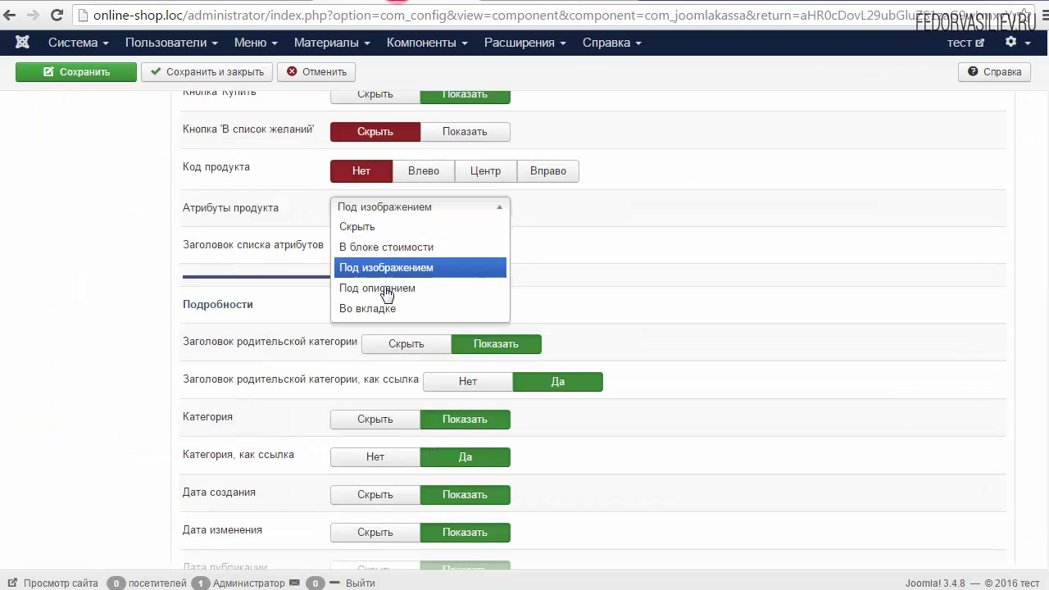
pyautogui.click(385, 289)
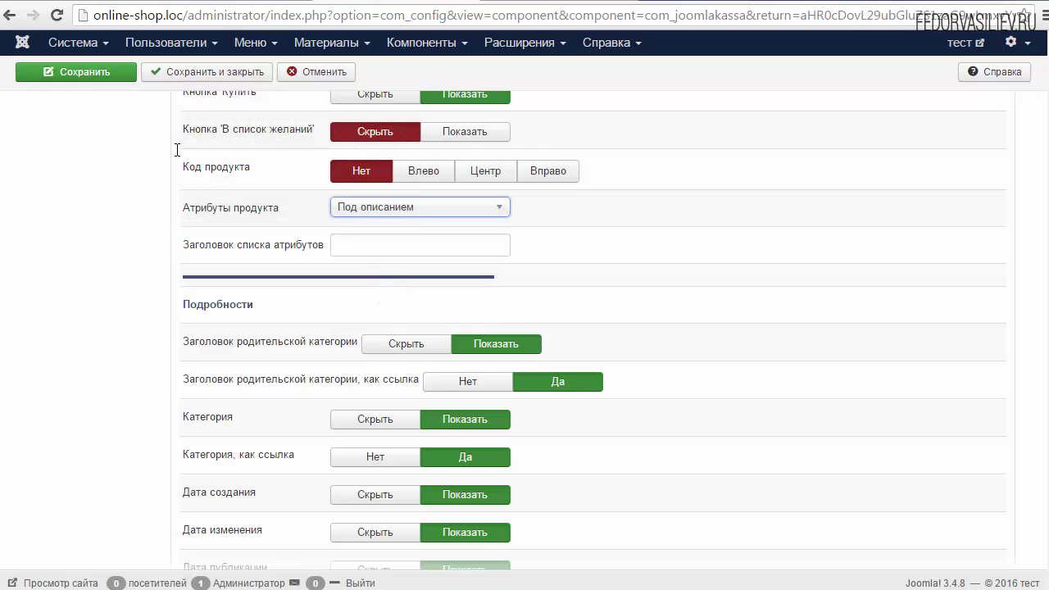
pyautogui.click(71, 76)
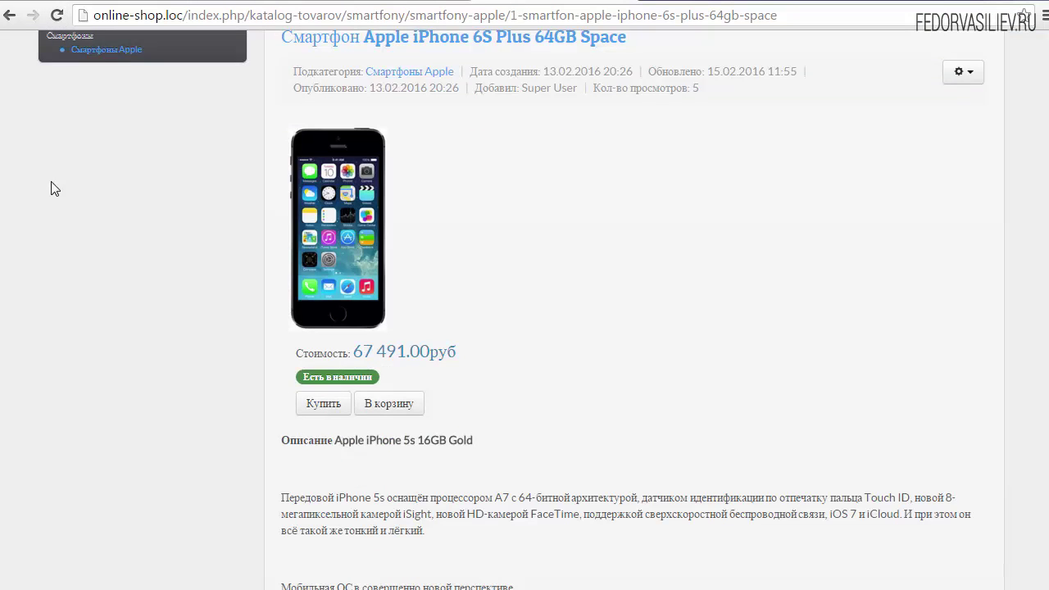
# - Check the attribute list's placement relative to the description on the iPhone 6S Plus product page
pyautogui.scroll(-5, 58, 194)
pyautogui.moveTo(58, 193); pyautogui.dragTo(281, 274)
pyautogui.scroll(-4, 592, 271)
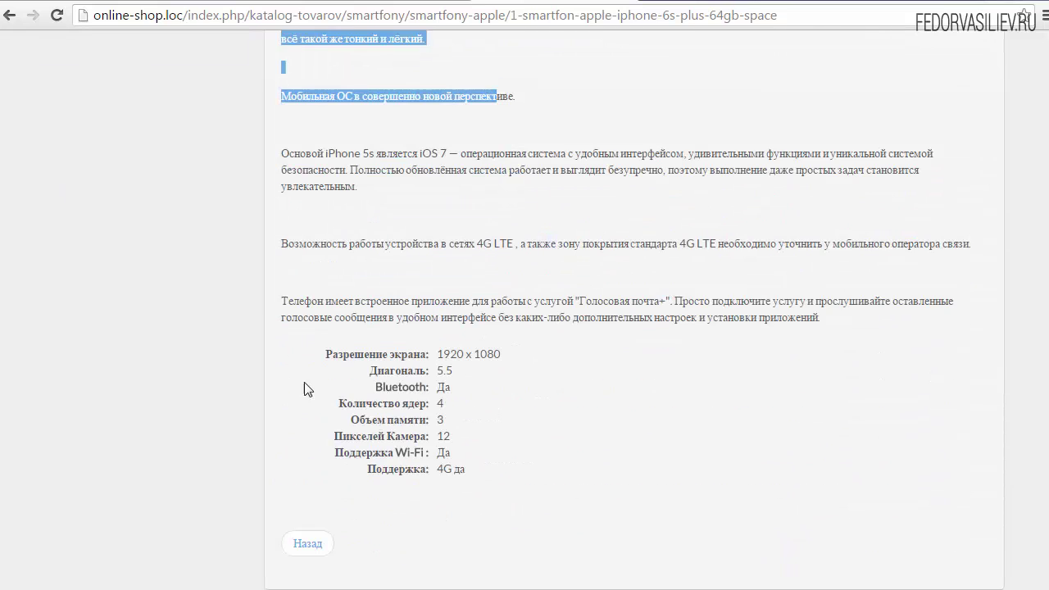
pyautogui.moveTo(318, 352); pyautogui.dragTo(453, 371)
pyautogui.moveTo(393, 419); pyautogui.dragTo(514, 451)
# - Set Атрибуты продукта to Во вкладке in the product page configuration and save it
pyautogui.scroll(5, 401, 102)
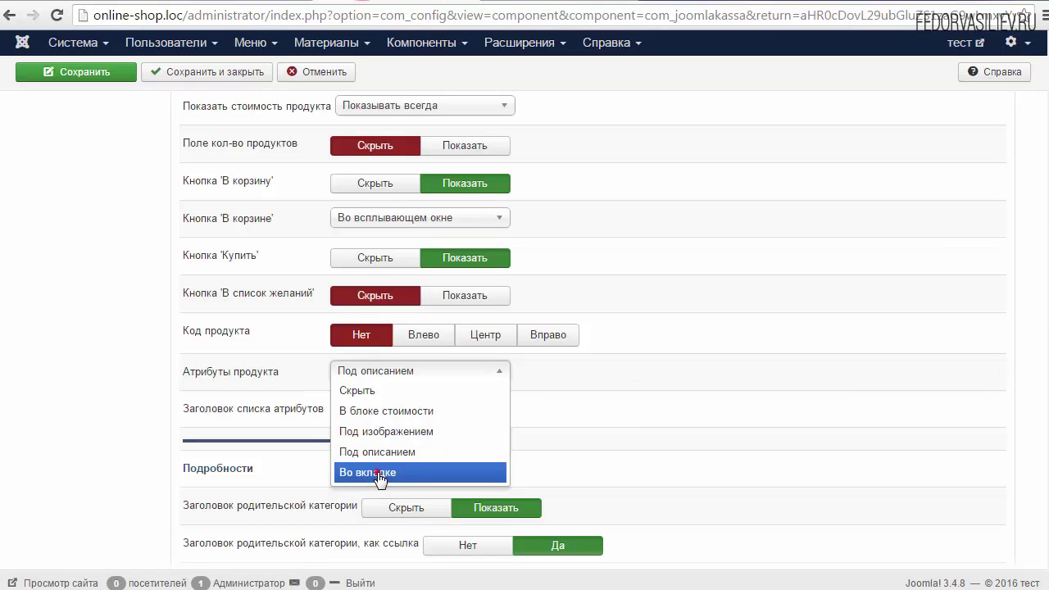
pyautogui.click(377, 473)
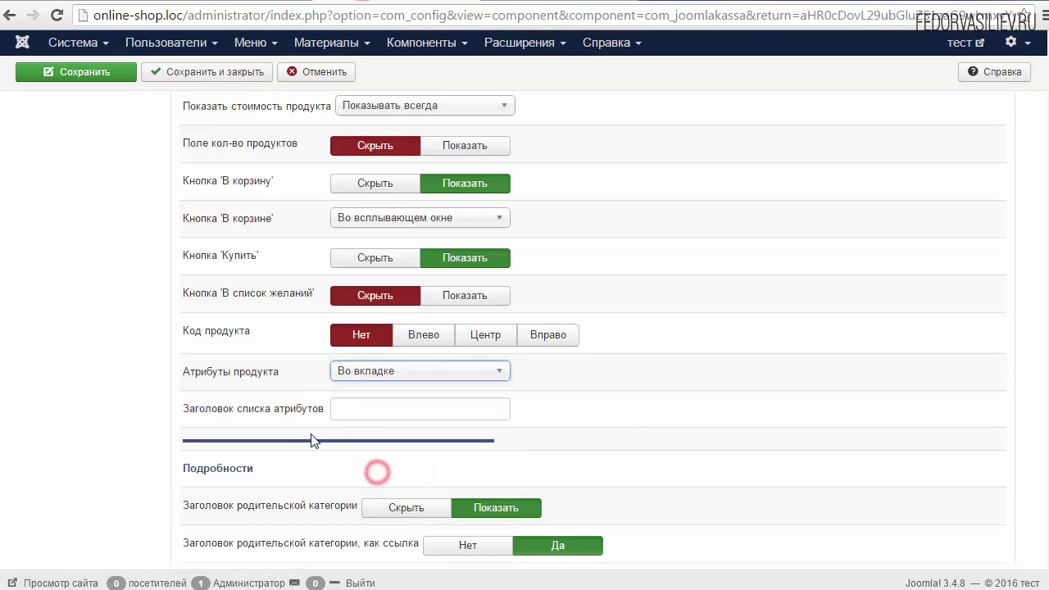
pyautogui.click(83, 73)
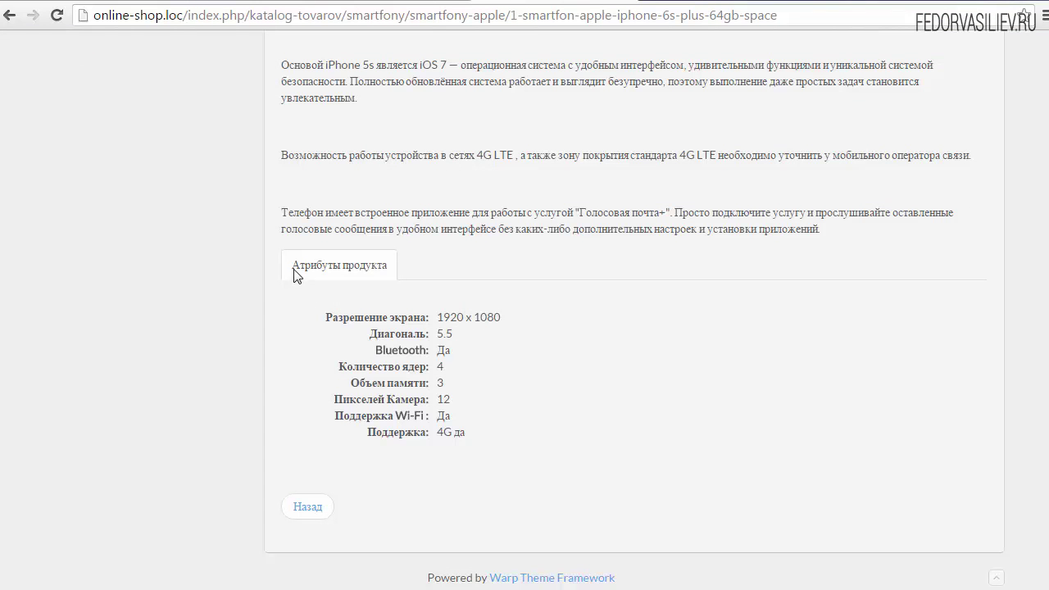
# - Check the Атрибуты продукта tab and the overall layout of the iPhone 6S Plus product page on the shop site
pyautogui.click(293, 271)
pyautogui.moveTo(317, 314); pyautogui.dragTo(578, 425)
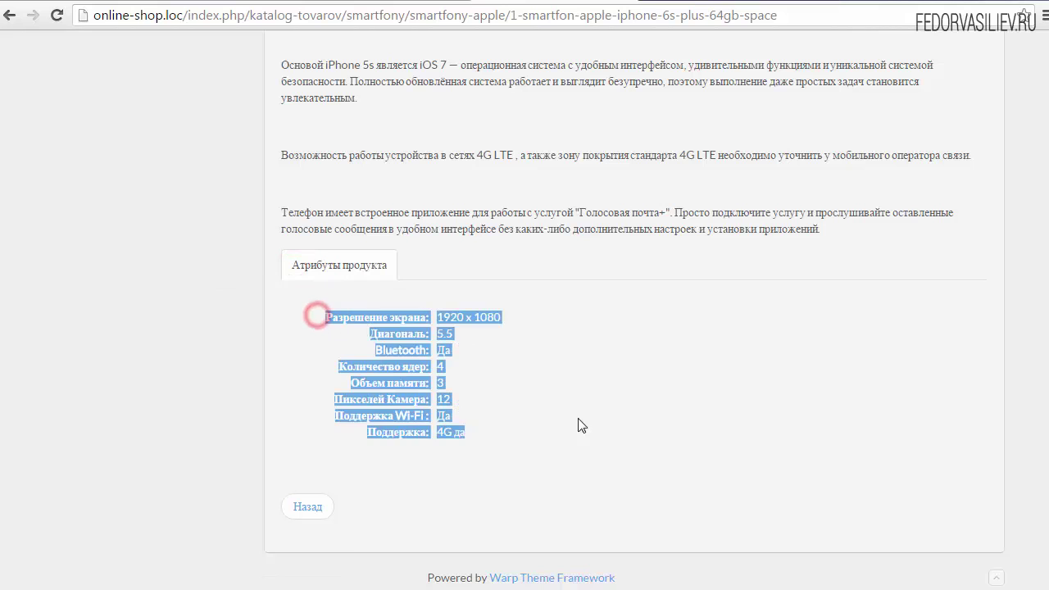
pyautogui.click(650, 403)
pyautogui.scroll(8, 544, 270)
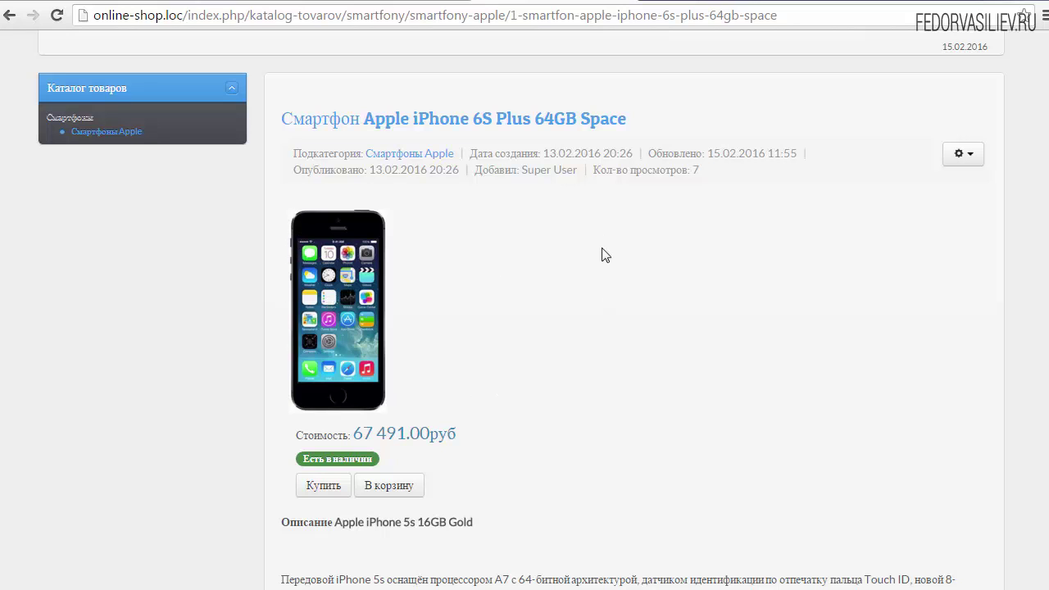
pyautogui.click(559, 278)
pyautogui.click(347, 327)
# - Switch to the demo shop and view the Смартфон Apple iPhone 5s 16GB Gold product page
pyautogui.hotkey('ctrl', 'Tab')
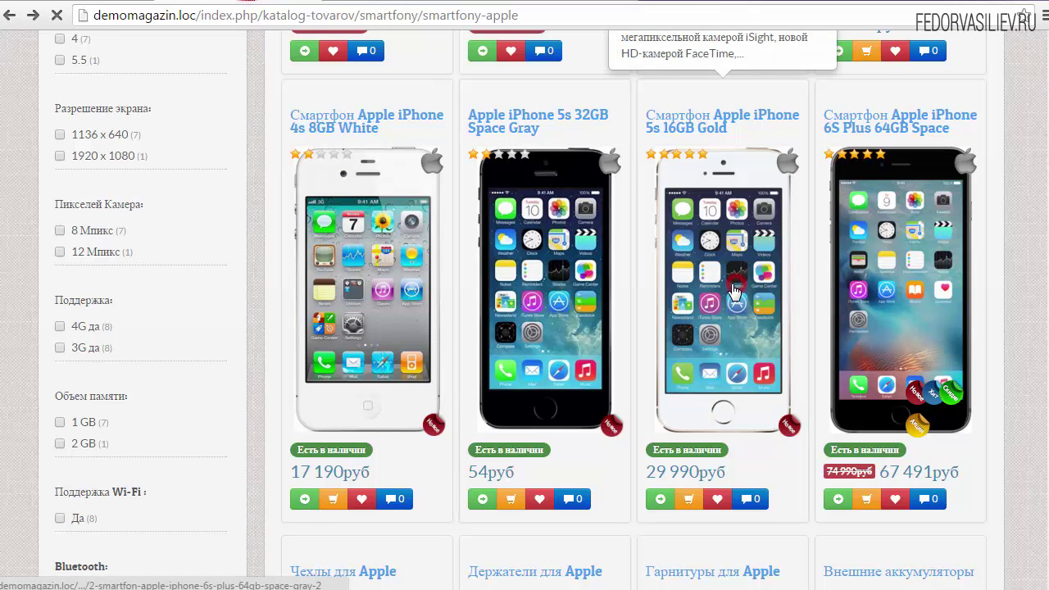
pyautogui.click(737, 245)
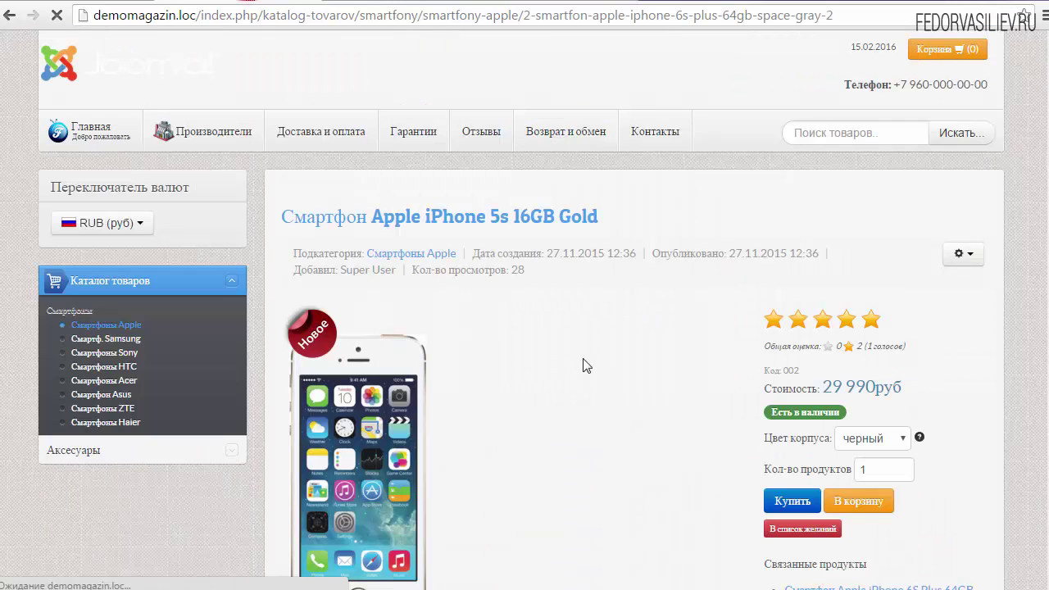
pyautogui.scroll(-2, 583, 365)
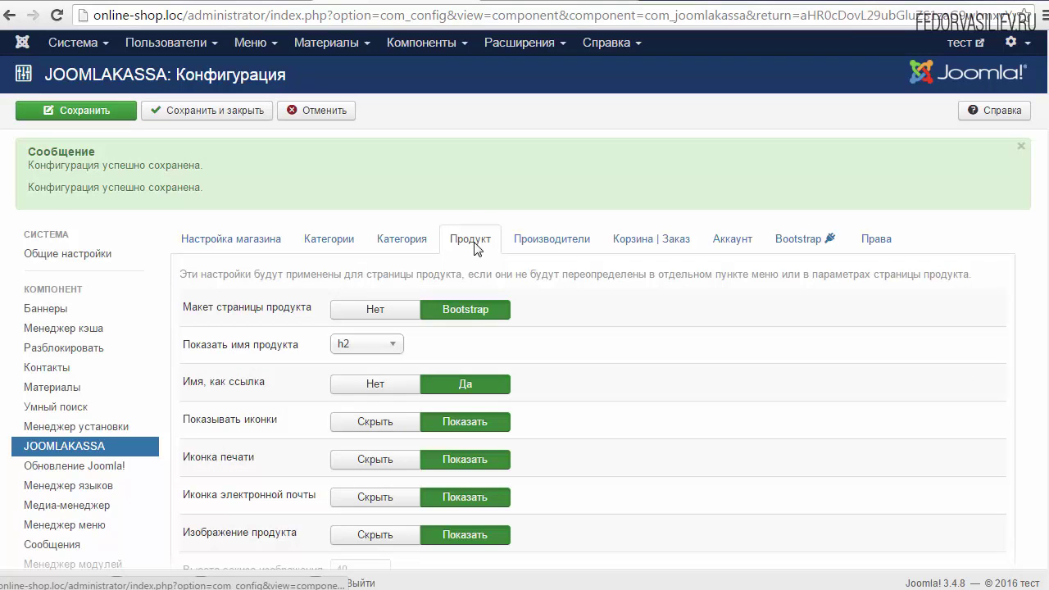
# - Set Высота эскиза изображения to 90 in the JoomlaKassa product page settings after comparing it with the shop page
pyautogui.scroll(-3, 464, 237)
pyautogui.scroll(-1, 590, 328)
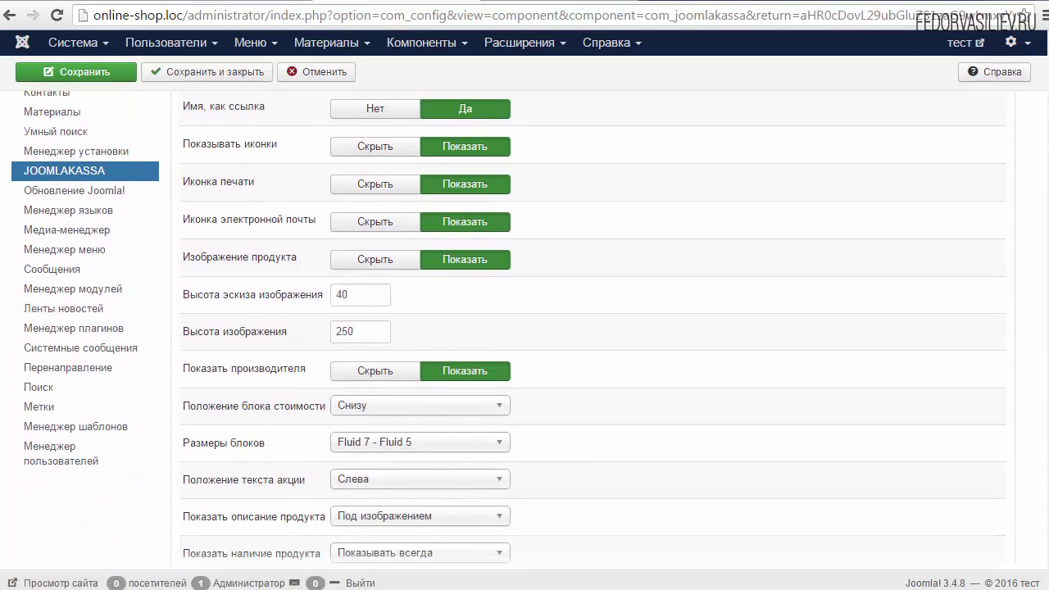
pyautogui.moveTo(333, 318); pyautogui.dragTo(256, 297)
pyautogui.click(519, 4)
pyautogui.scroll(-1, 613, 257)
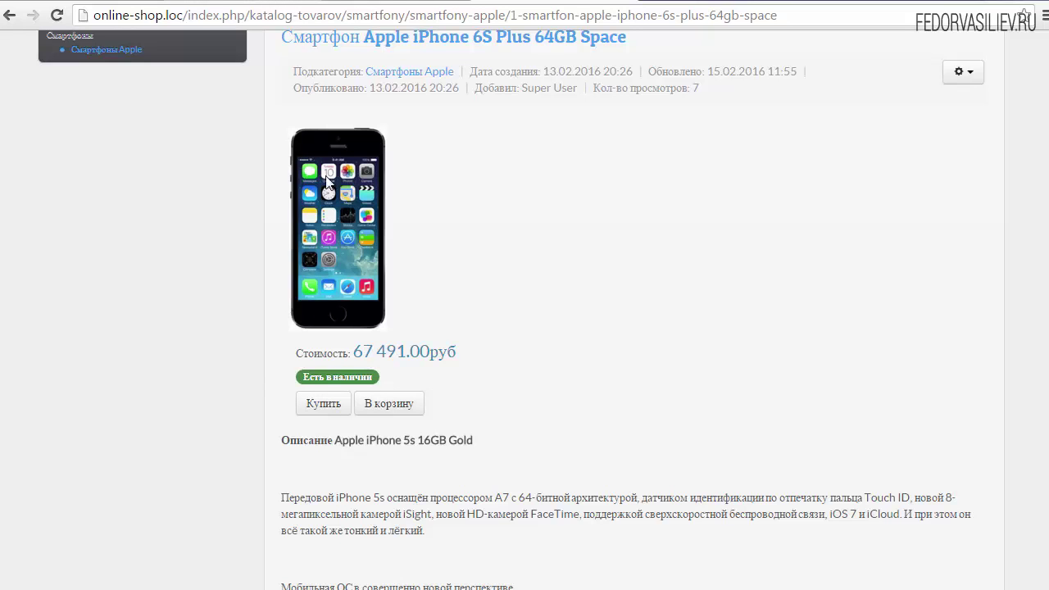
pyautogui.click(271, 1)
pyautogui.click(338, 2)
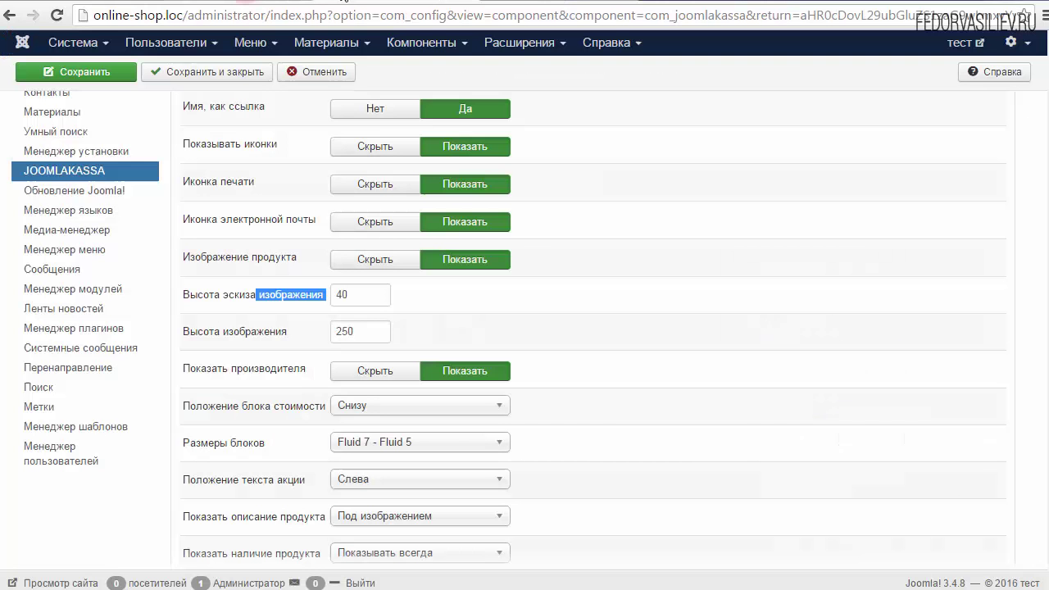
pyautogui.doubleClick(367, 295)
pyautogui.write('9')
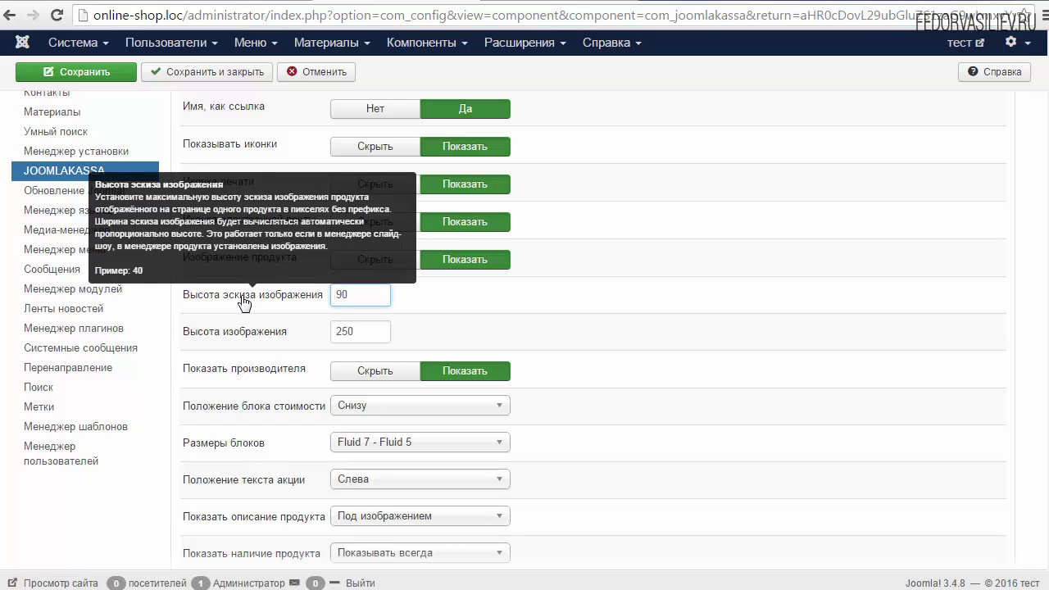
pyautogui.press('Tab')
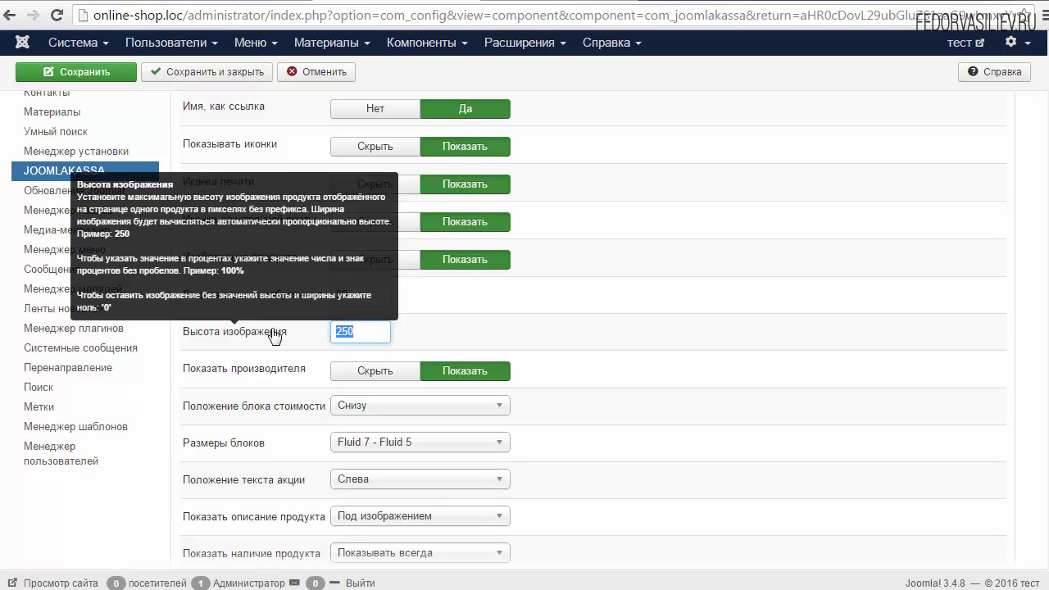
# - Save the product page configuration with Высота изображения set to 350, and check the image on the iPhone 6S Plus page
pyautogui.write('350')
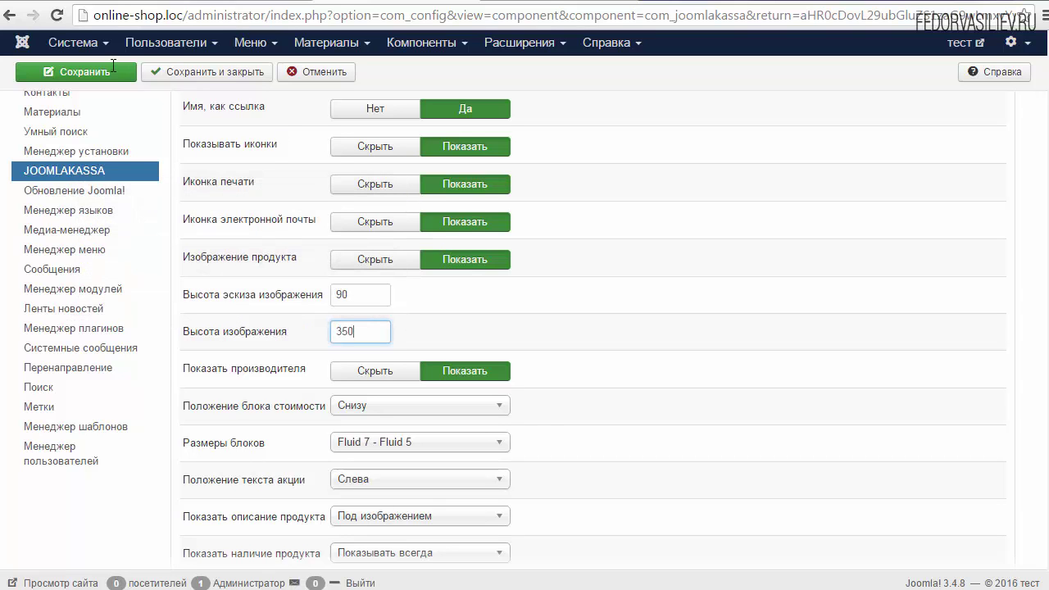
pyautogui.click(107, 79)
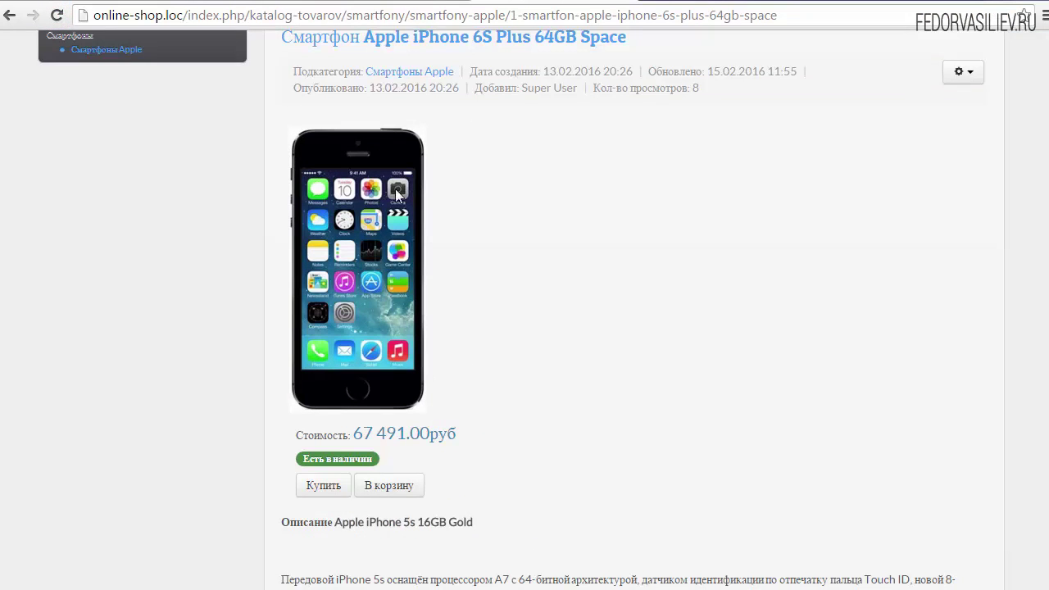
pyautogui.scroll(-6, 671, 205)
pyautogui.scroll(1, 671, 205)
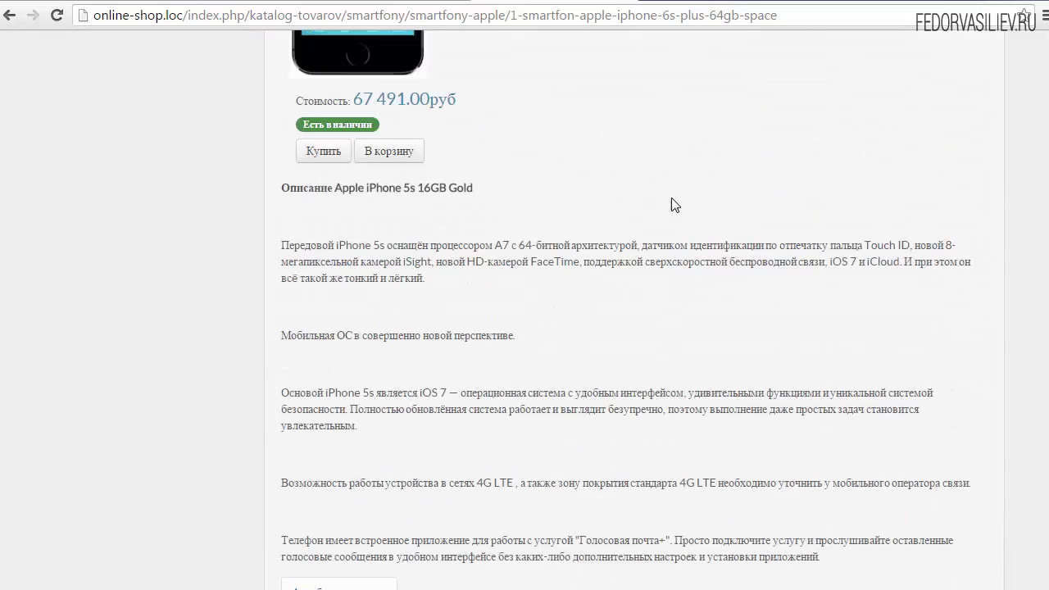
pyautogui.scroll(5, 671, 205)
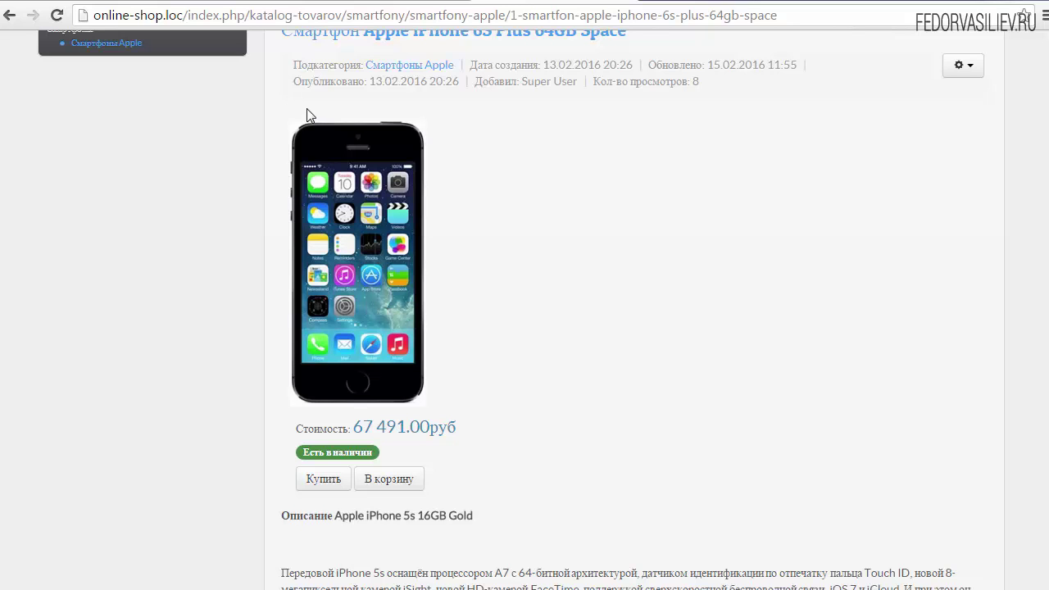
# - Return to the JoomlaKassa product page settings and read the hint explaining the Высота изображения parameter
pyautogui.click(300, 3)
pyautogui.click(370, 3)
pyautogui.scroll(-3, 586, 229)
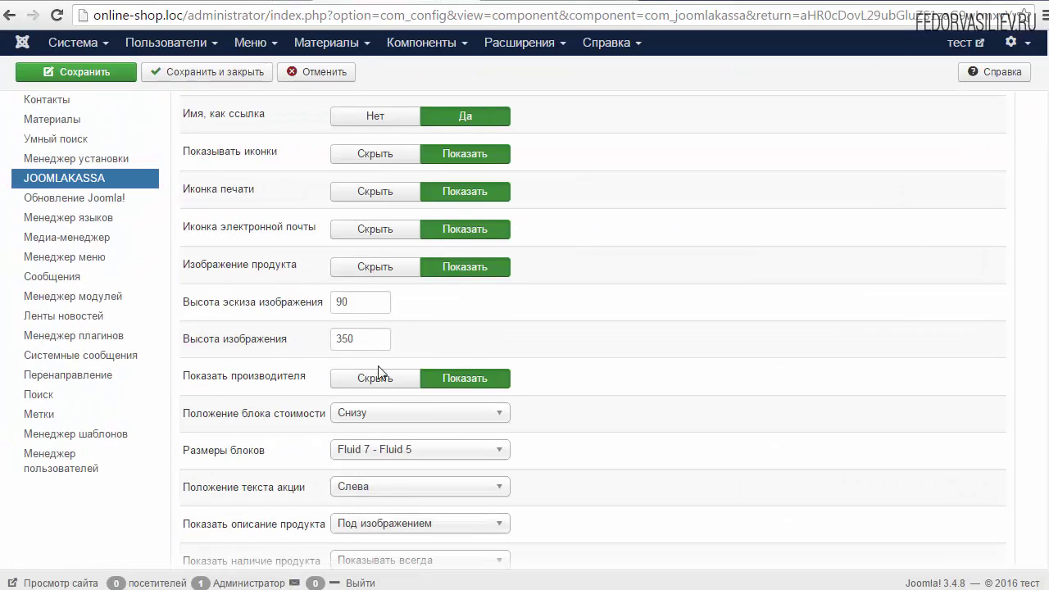
pyautogui.moveTo(212, 351)
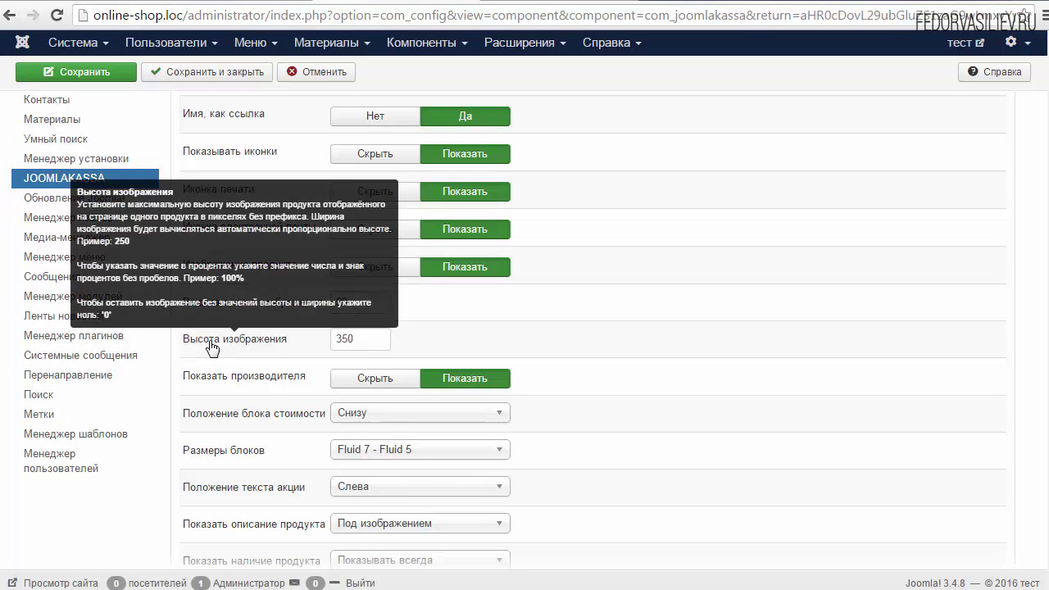
pyautogui.doubleClick(375, 341)
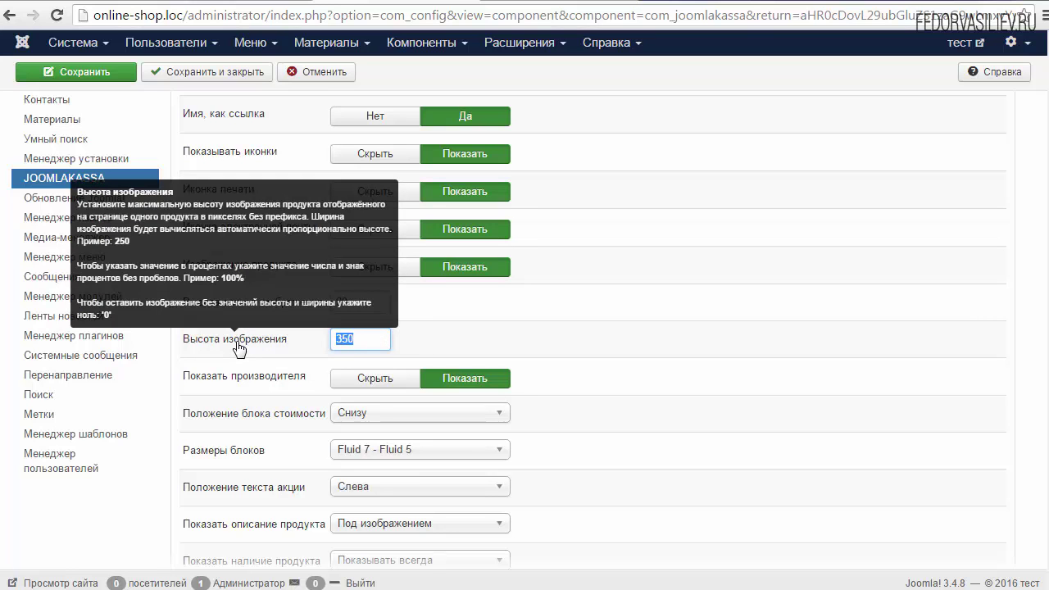
pyautogui.click(344, 343)
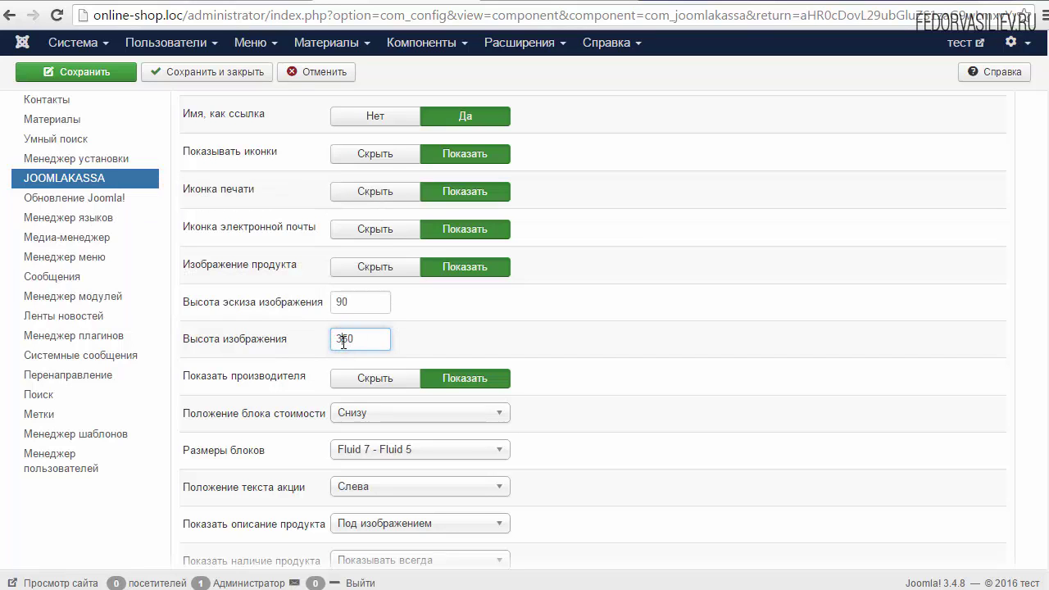
pyautogui.moveTo(259, 342)
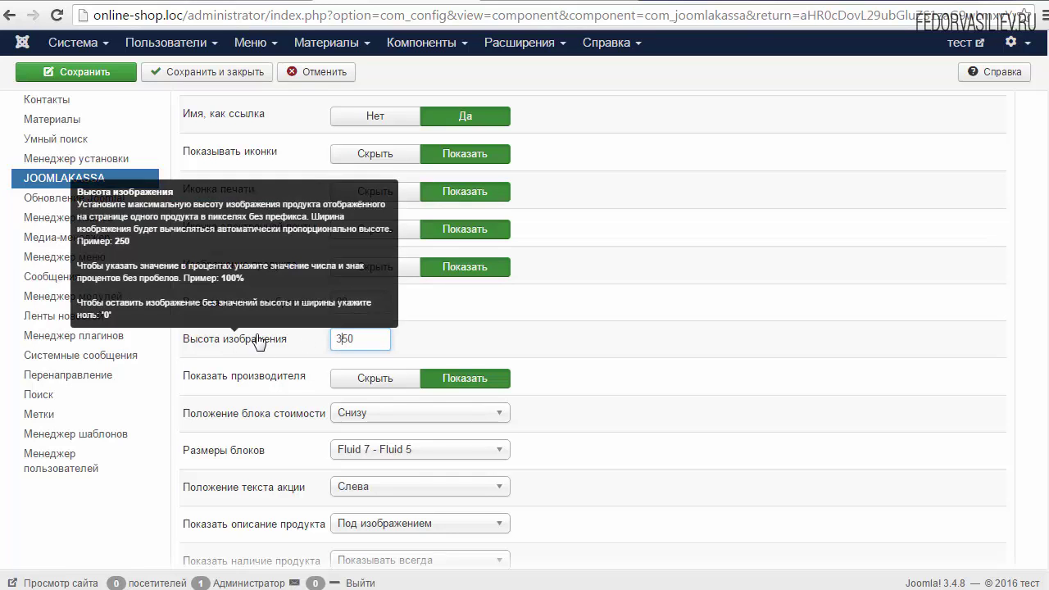
pyautogui.doubleClick(373, 343)
pyautogui.click(361, 339)
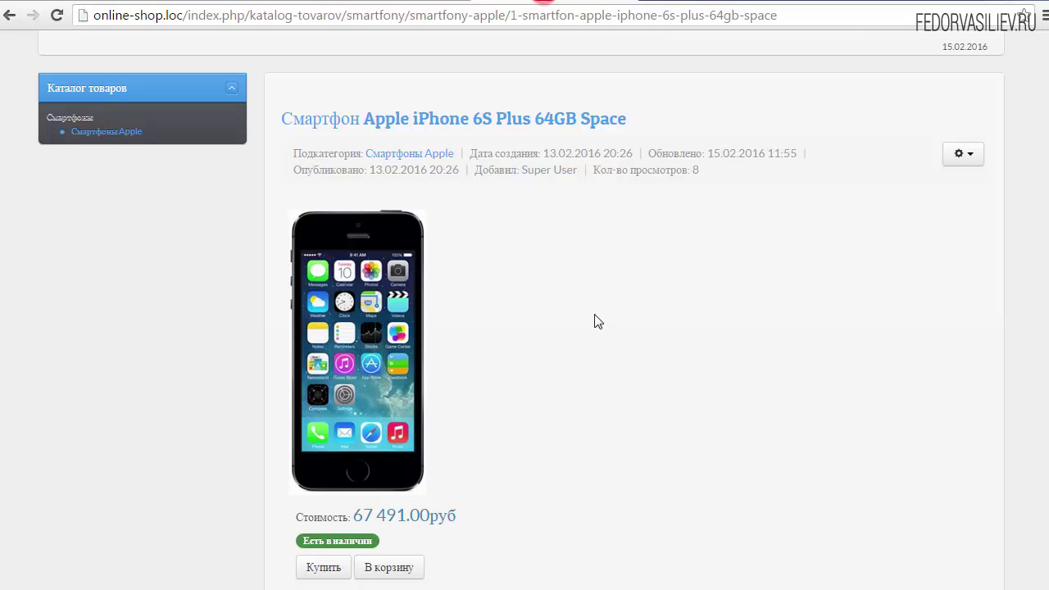
# - Examine the placement of the price and purchase buttons below the image on the iPhone 6S Plus product page
pyautogui.scroll(-3, 595, 319)
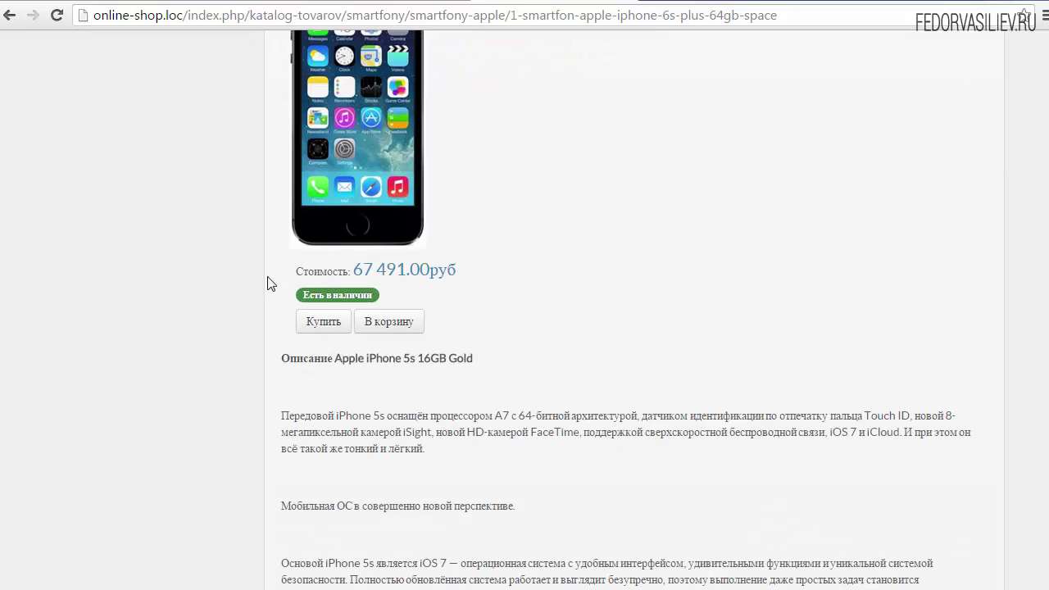
pyautogui.moveTo(271, 283); pyautogui.dragTo(543, 330)
pyautogui.click(480, 325)
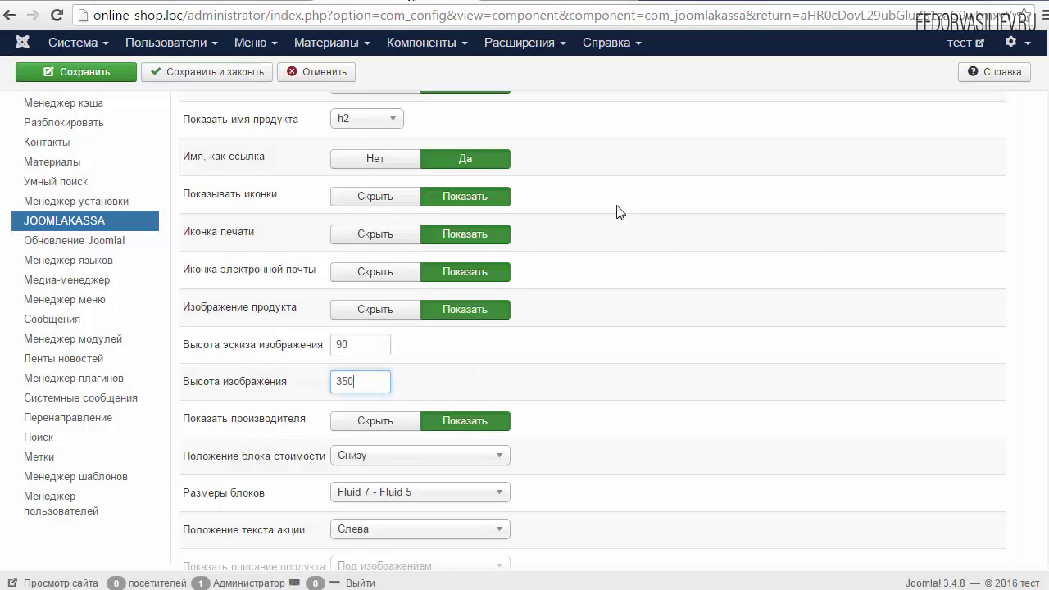
# - Review the full list of product page settings in the JoomlaKassa configuration, including Связанные продукты and Вкладки и панели
pyautogui.scroll(3, 616, 211)
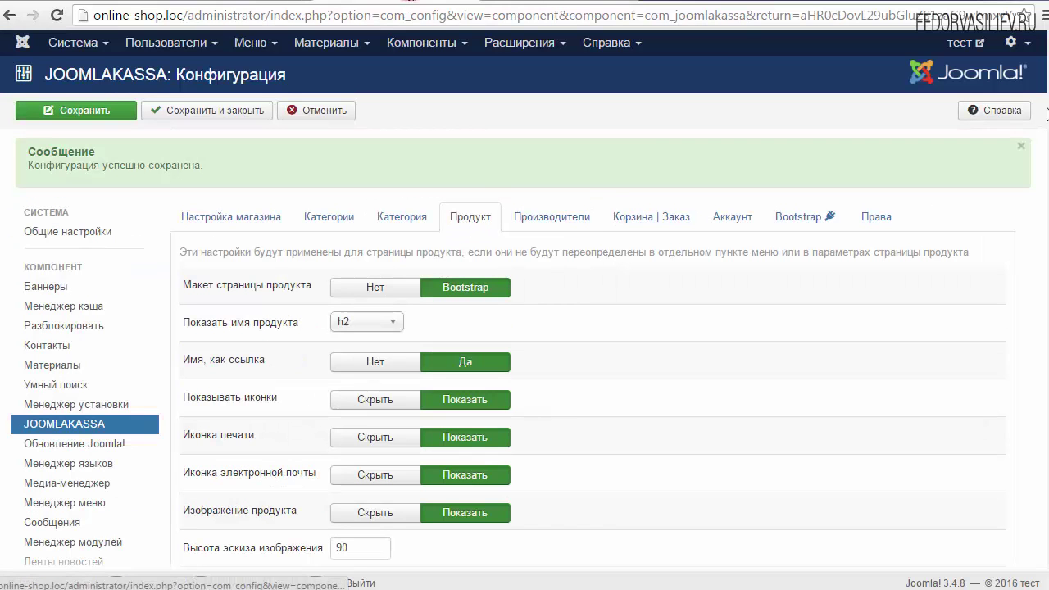
pyautogui.scroll(-3, 626, 269)
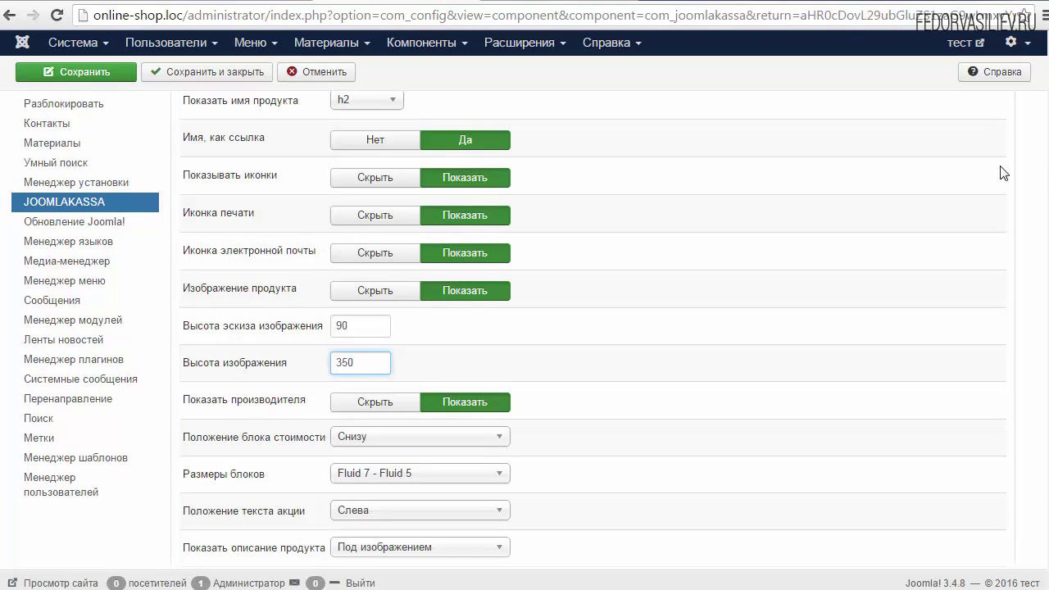
pyautogui.scroll(-10, 997, 472)
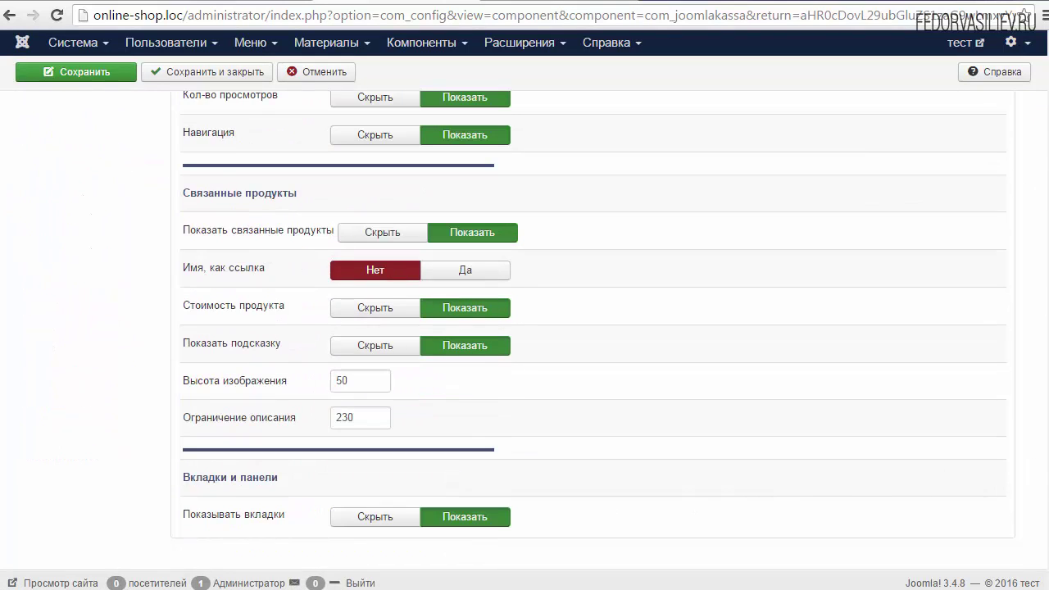
pyautogui.scroll(6, 594, 328)
pyautogui.scroll(12, 1019, 99)
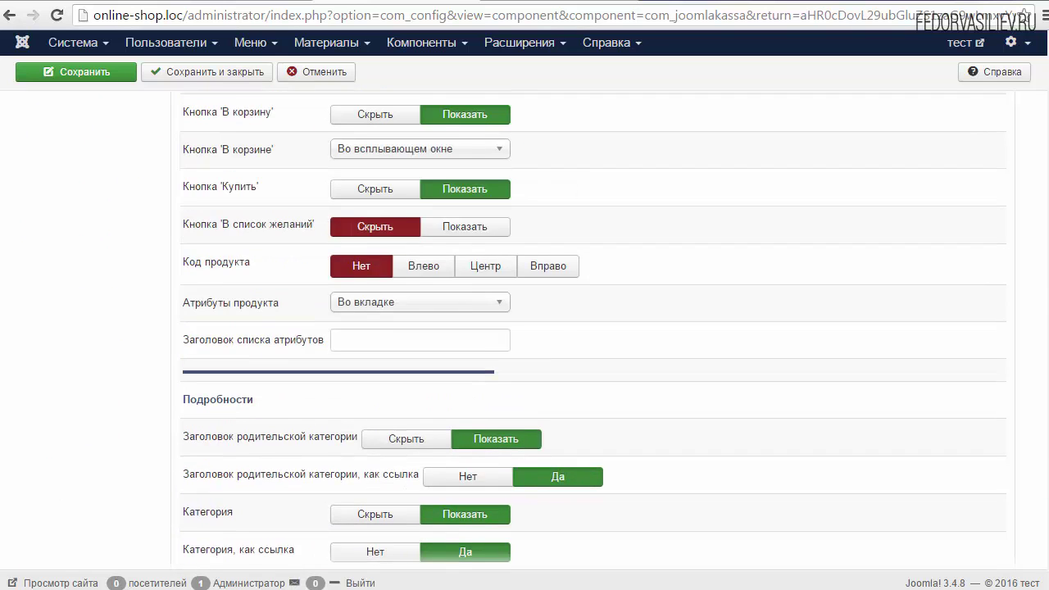
pyautogui.scroll(1, 1019, 98)
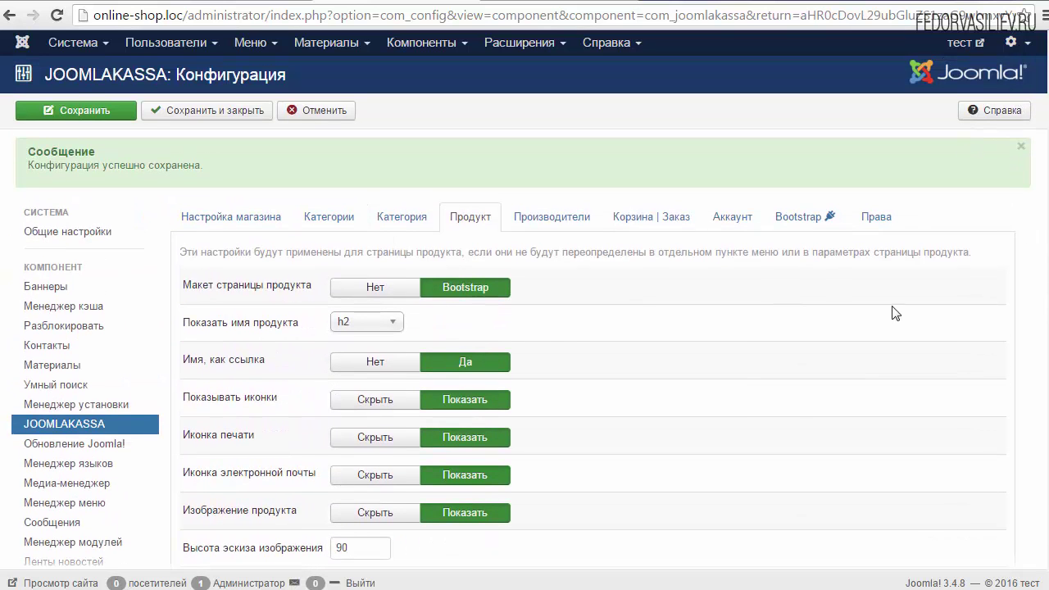